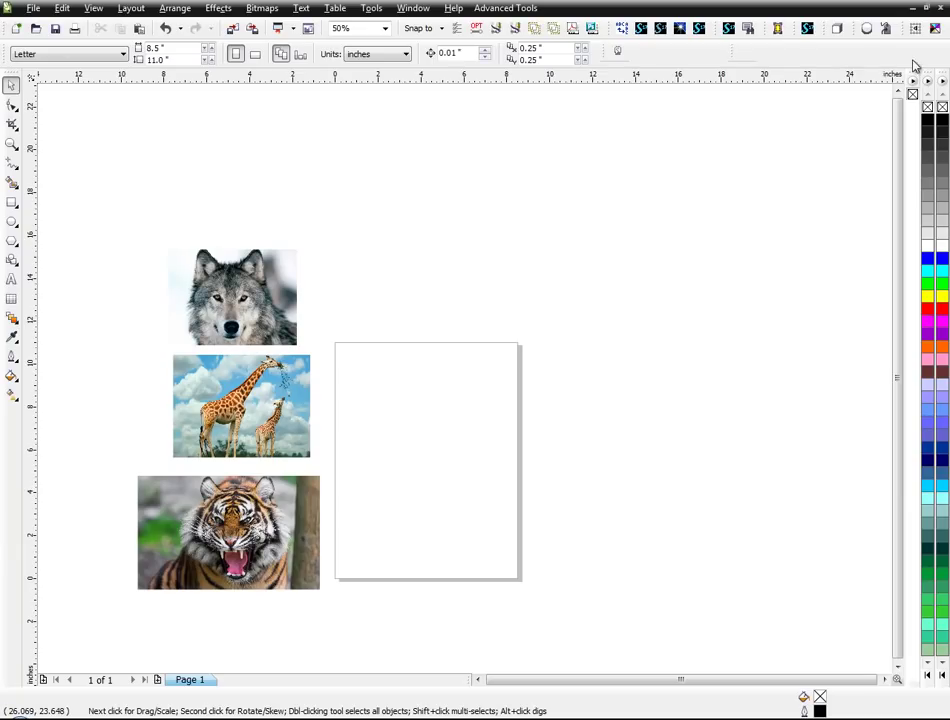
Step: Launch the S17 Photo Engraver macro and move its window beside the wolf, giraffe and tiger photos
left_click(935, 33)
left_click_drag(483, 242, 549, 225)
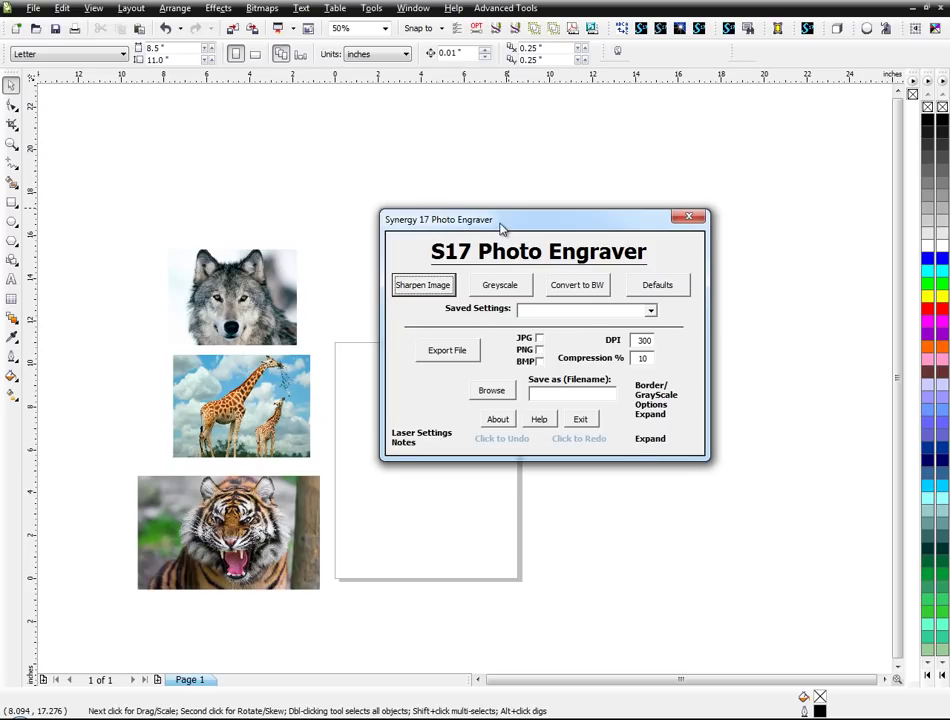
left_click_drag(502, 224, 494, 171)
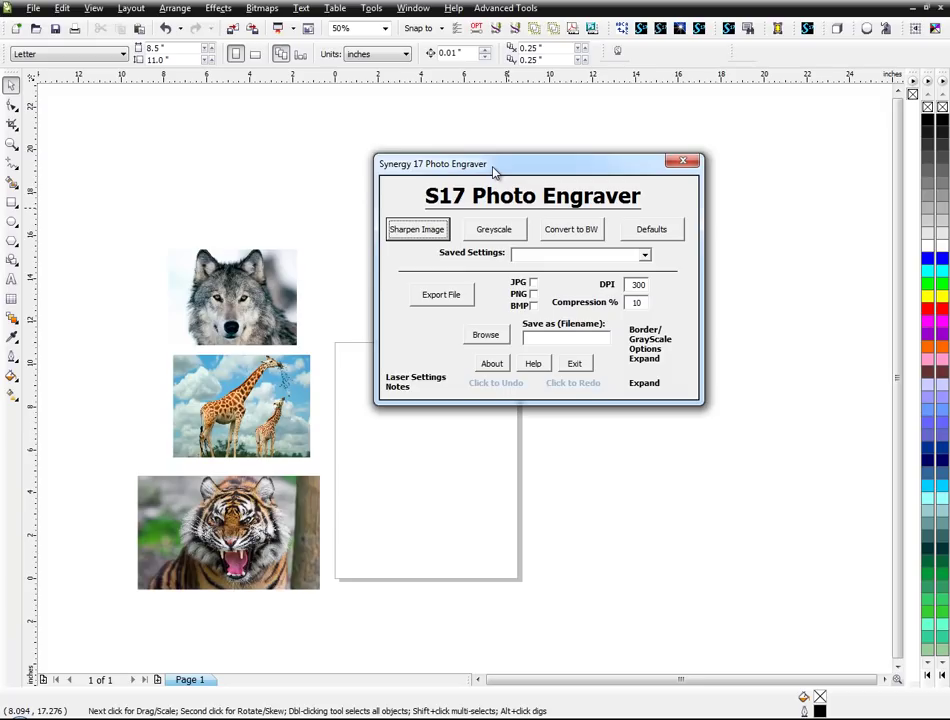
left_click(491, 363)
left_click(569, 244)
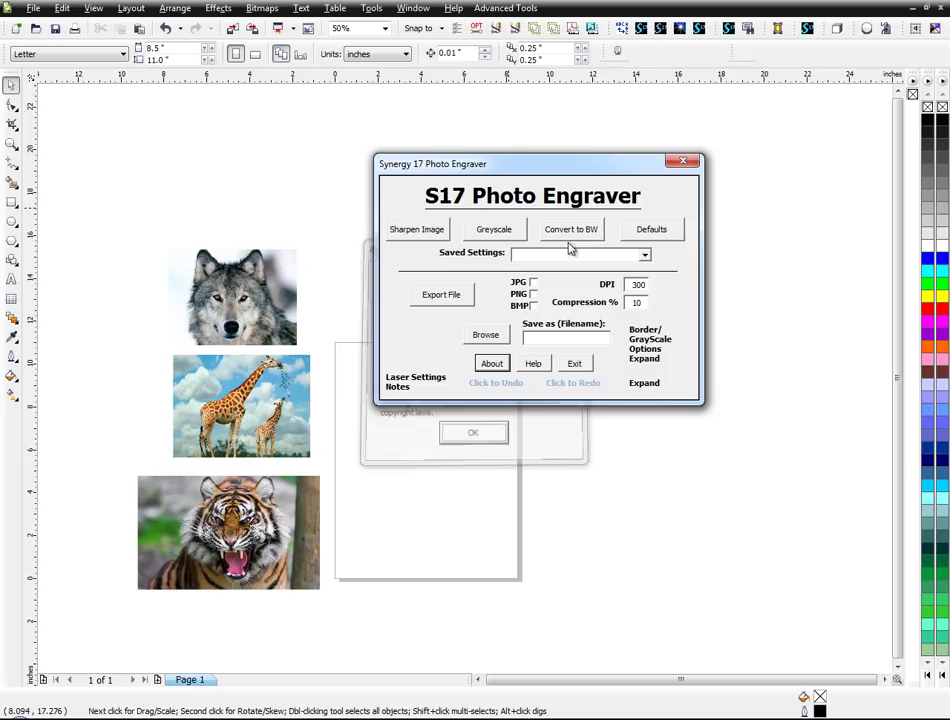
left_click_drag(543, 170, 518, 142)
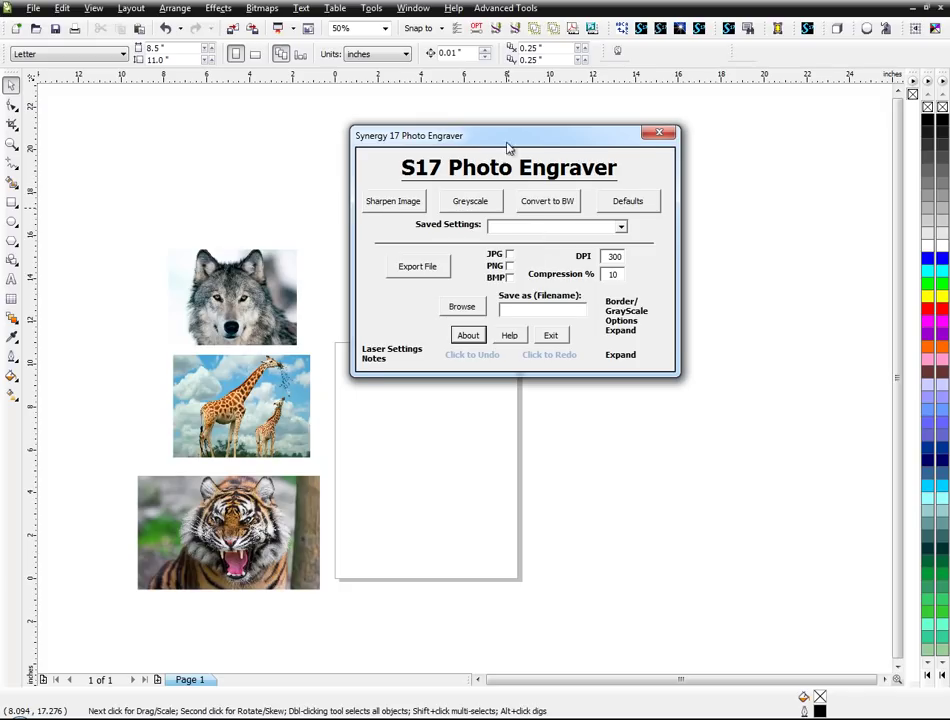
left_click_drag(507, 145, 490, 138)
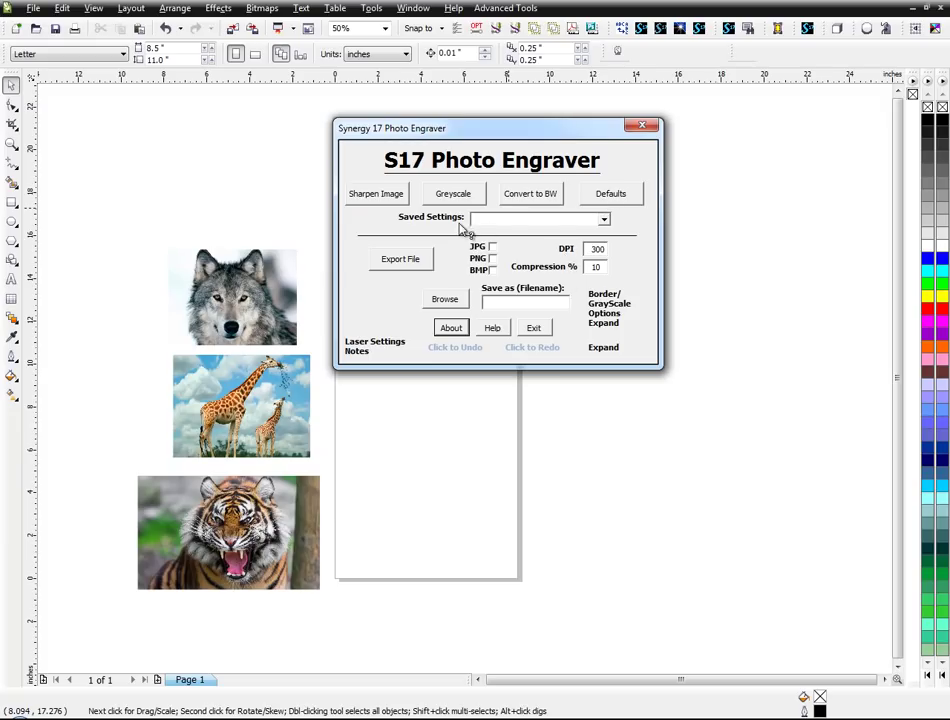
Step: Choose Tile-BlackPaint.txt from the engraver's Saved Settings list
left_click(604, 219)
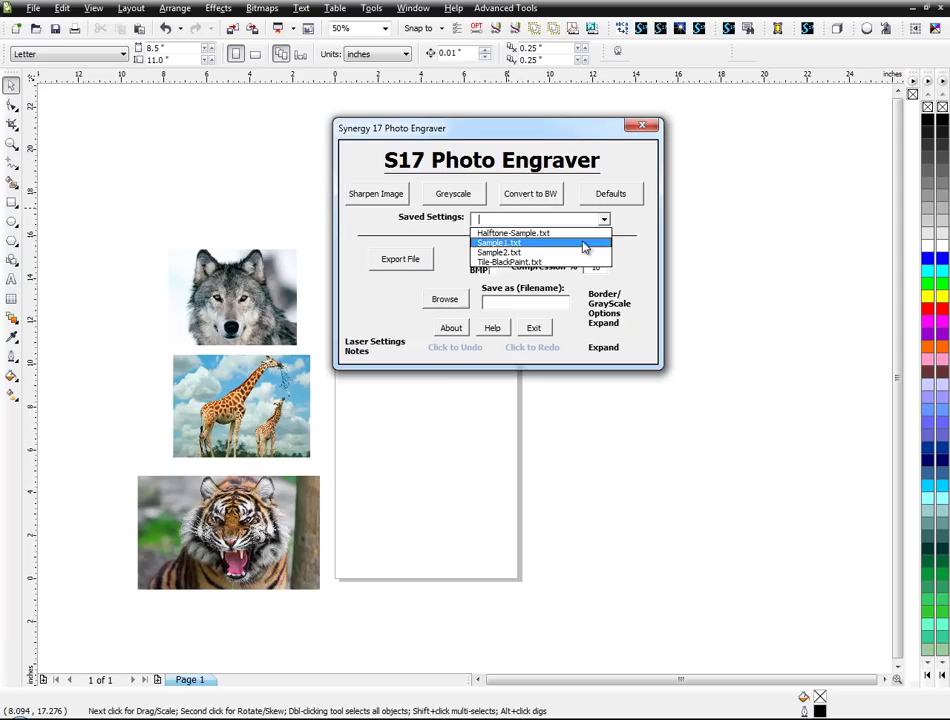
left_click(584, 263)
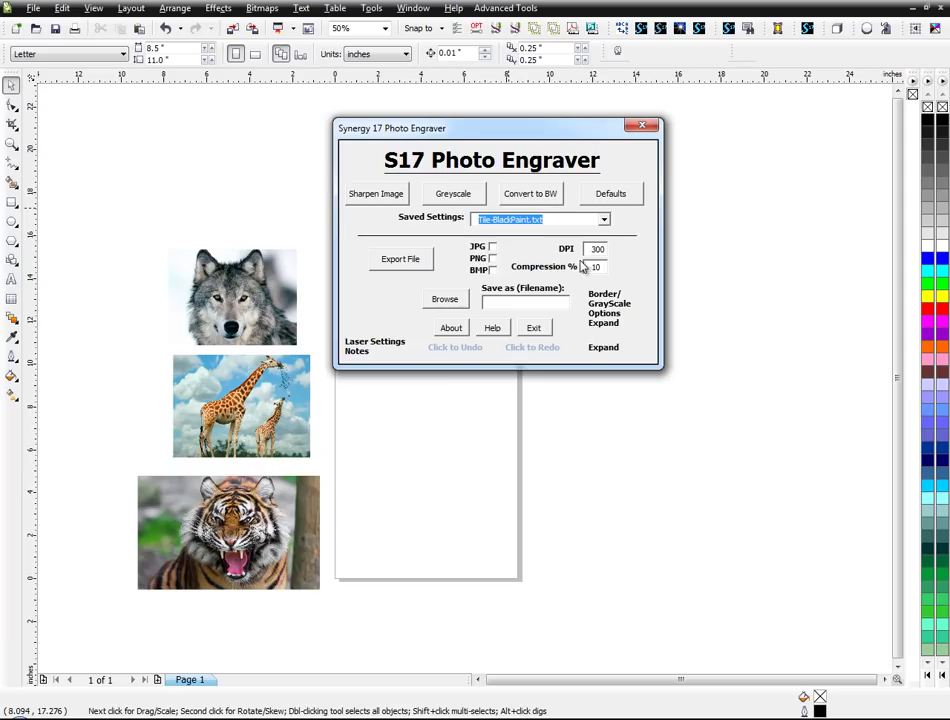
left_click(450, 328)
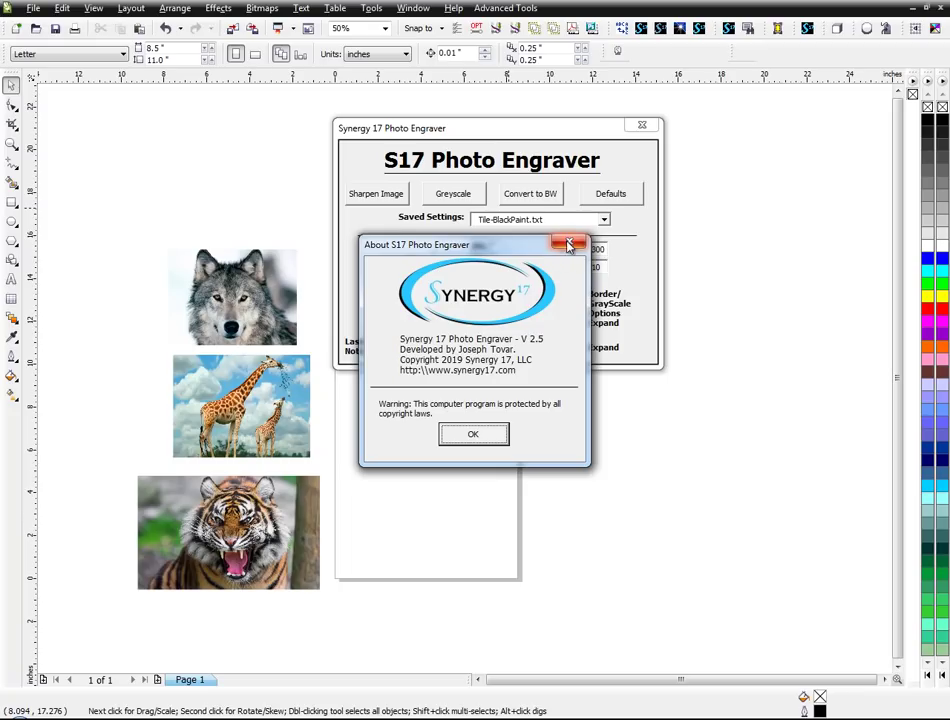
left_click(571, 245)
left_click(494, 333)
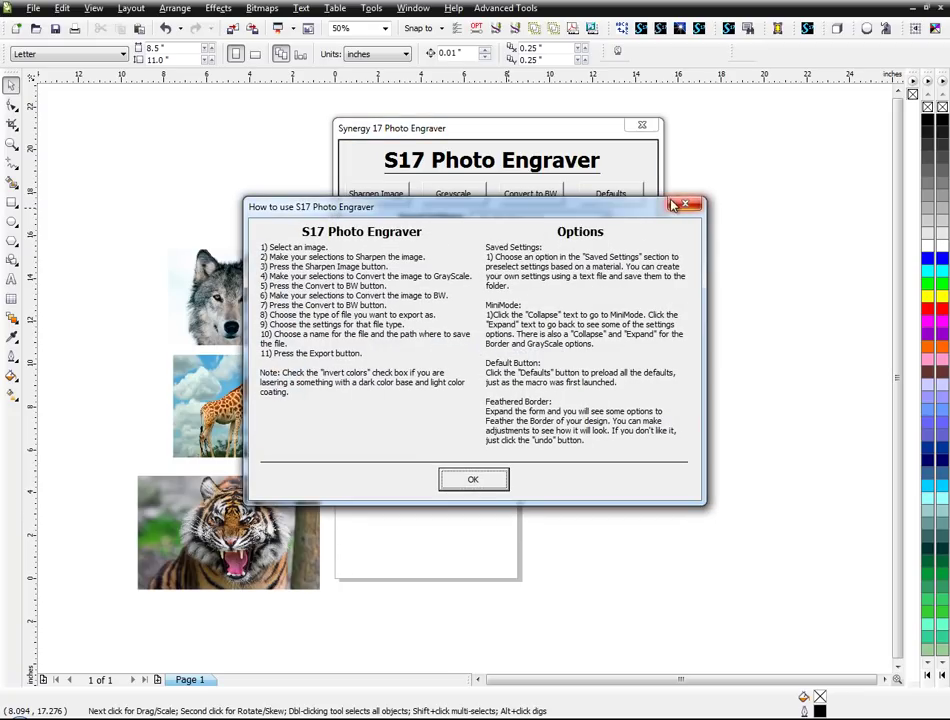
key("Return")
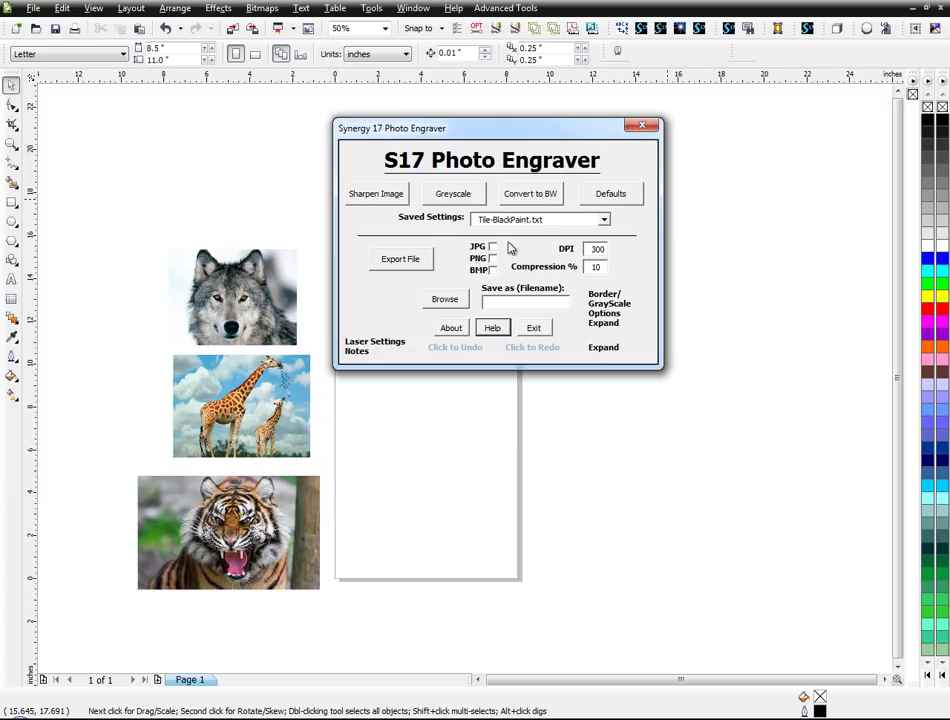
Step: Exit the S17 Photo Engraver, relaunch it, and reposition the fresh dialog
mouse_move(560, 134)
left_mouse_down()
mouse_move(547, 126)
mouse_move(577, 124)
left_mouse_up()
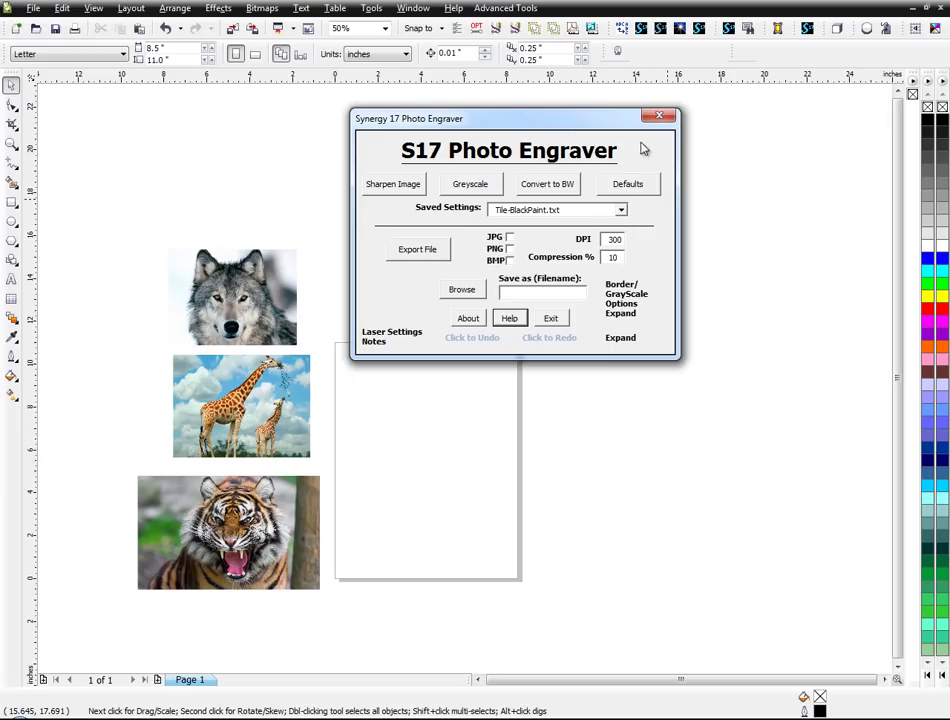
left_click(550, 318)
left_click(695, 28)
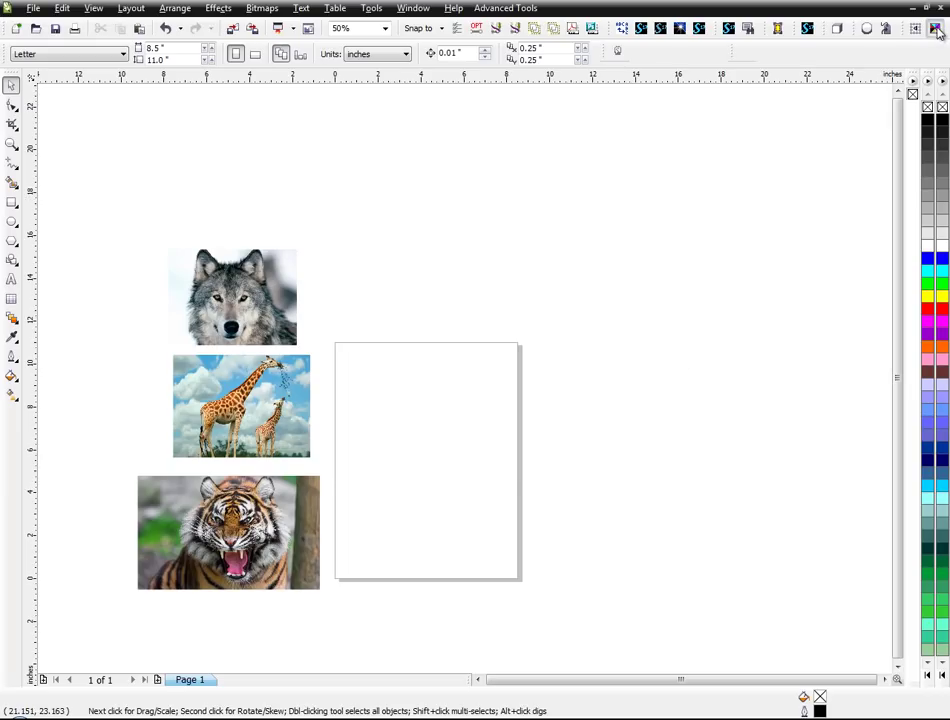
left_click_drag(515, 224, 642, 133)
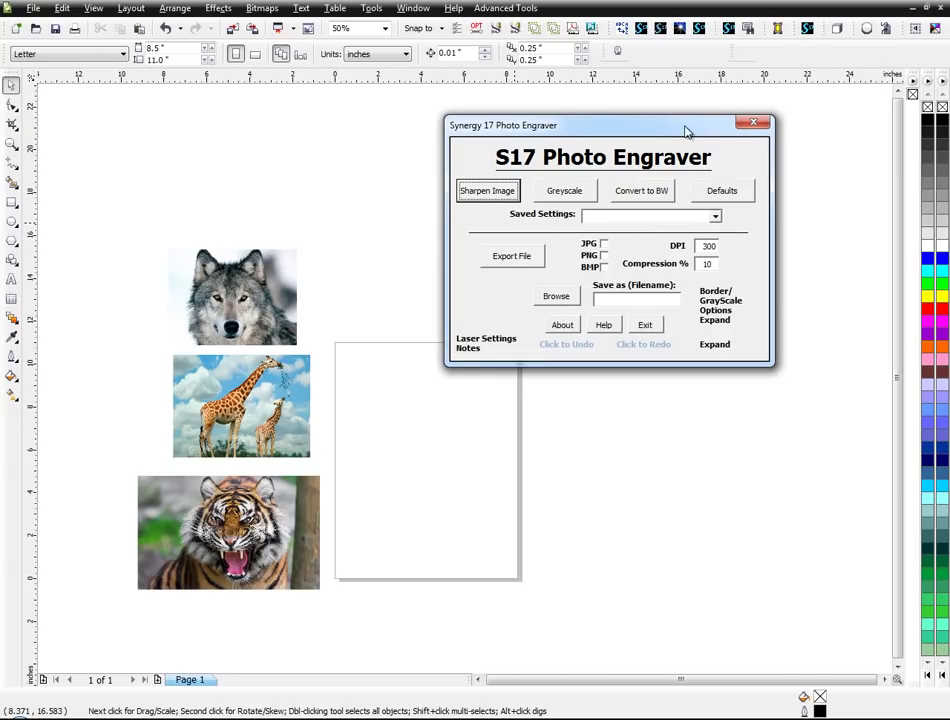
left_click_drag(685, 131, 568, 124)
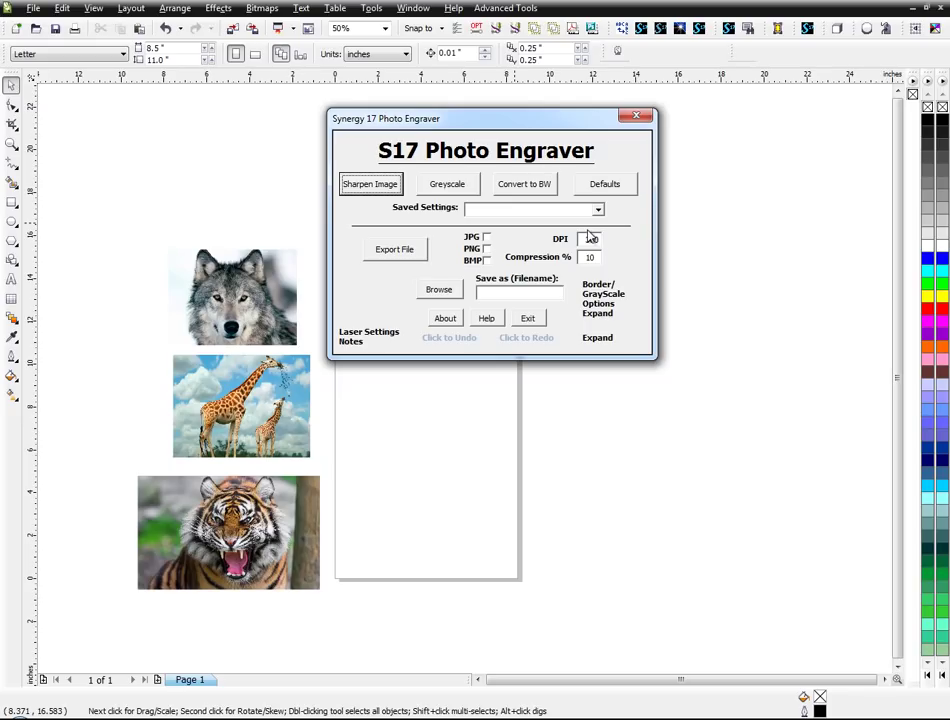
Step: Expand the engraver's sharpening, conversion, feathered border and grayscale sections
left_click(603, 340)
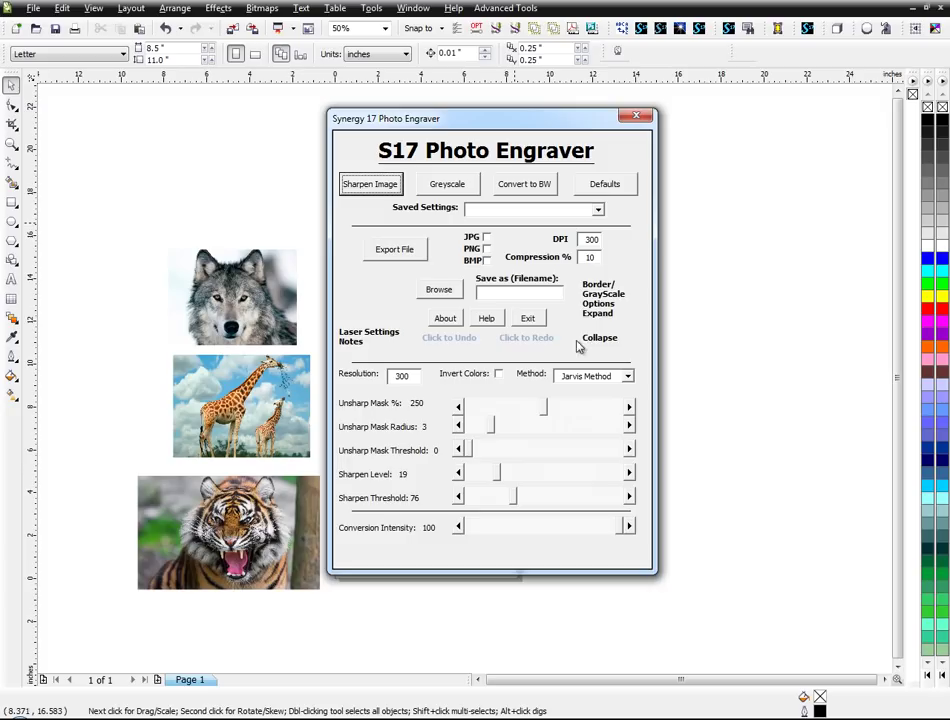
left_click_drag(585, 121, 527, 119)
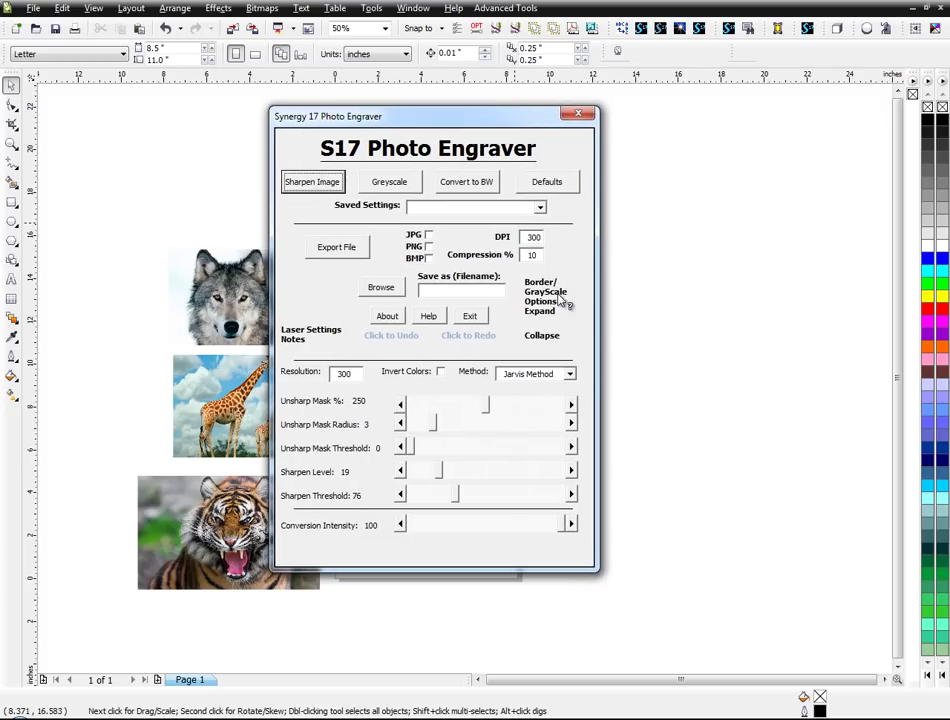
left_click(540, 312)
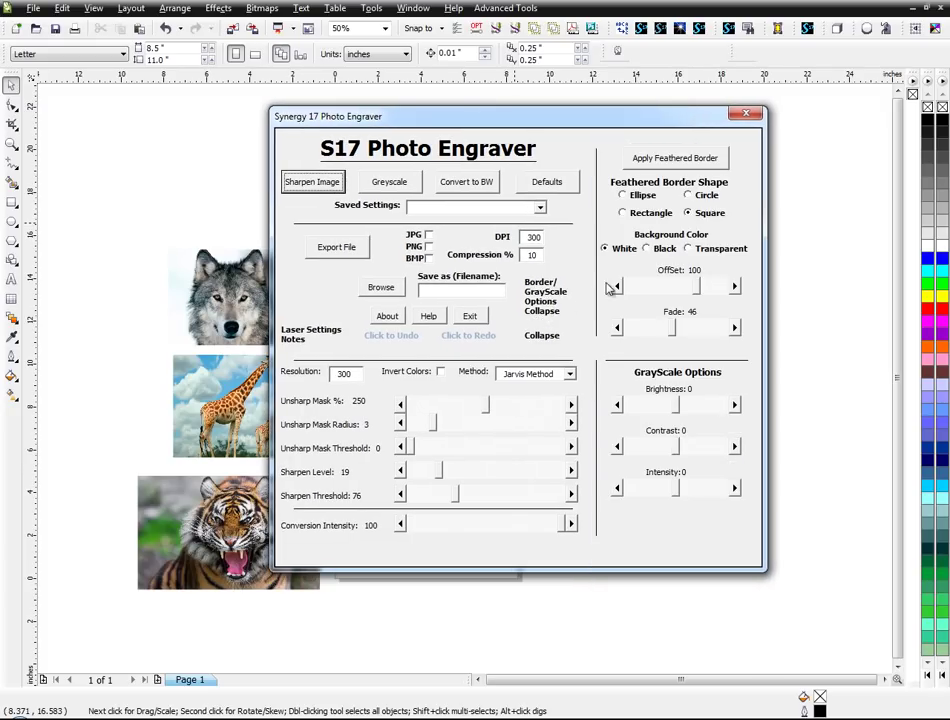
Step: Load the Tile-BlackPaint.txt, Sample1.txt, then Tile-BlackPaint.txt presets in turn
left_click(540, 209)
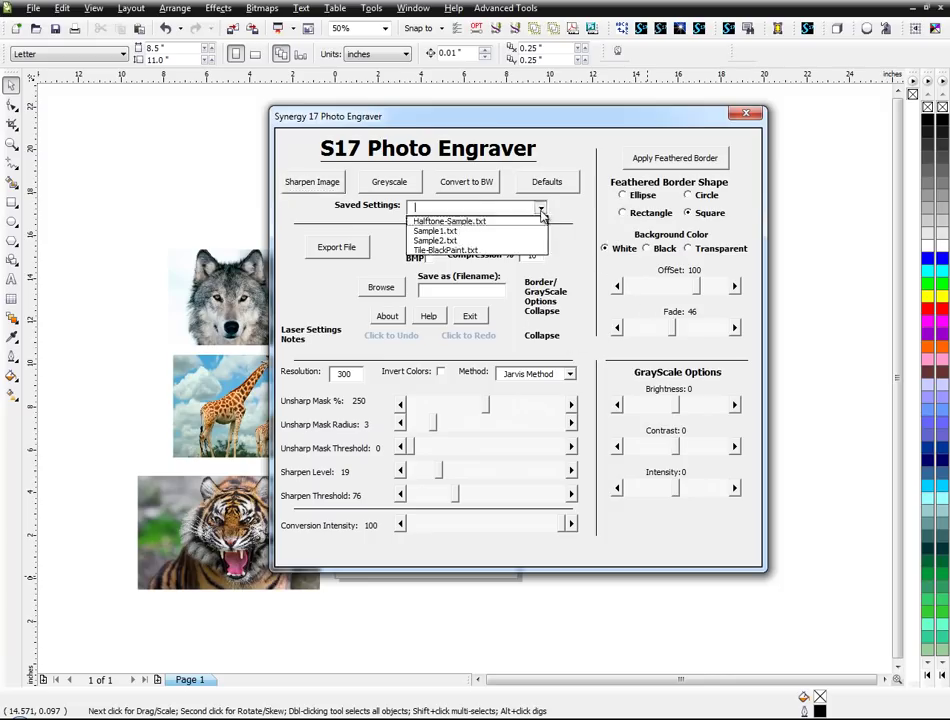
left_click(458, 251)
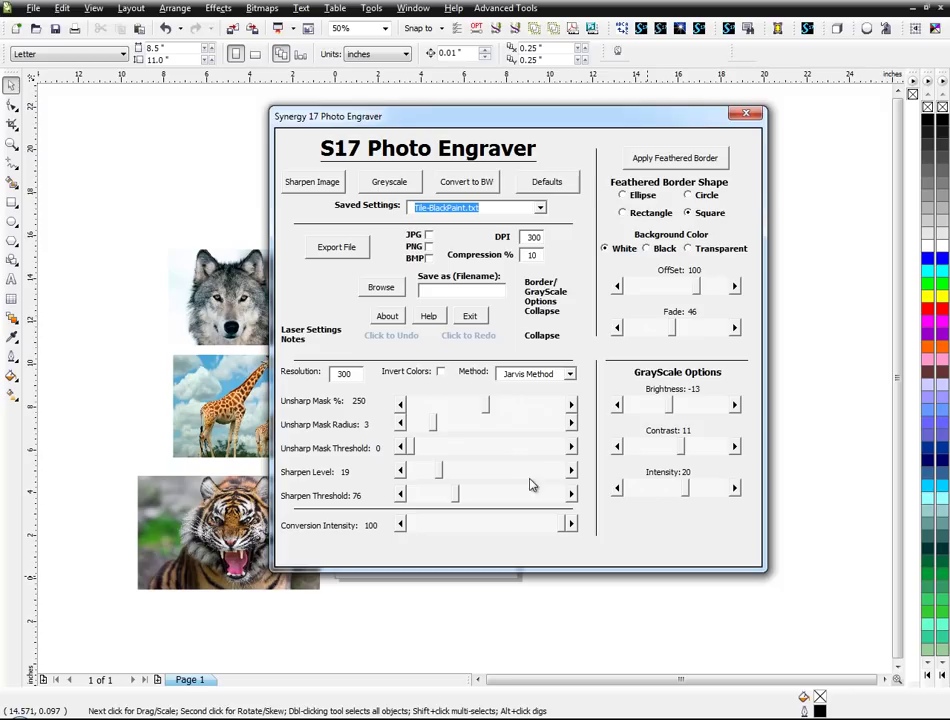
left_click(540, 208)
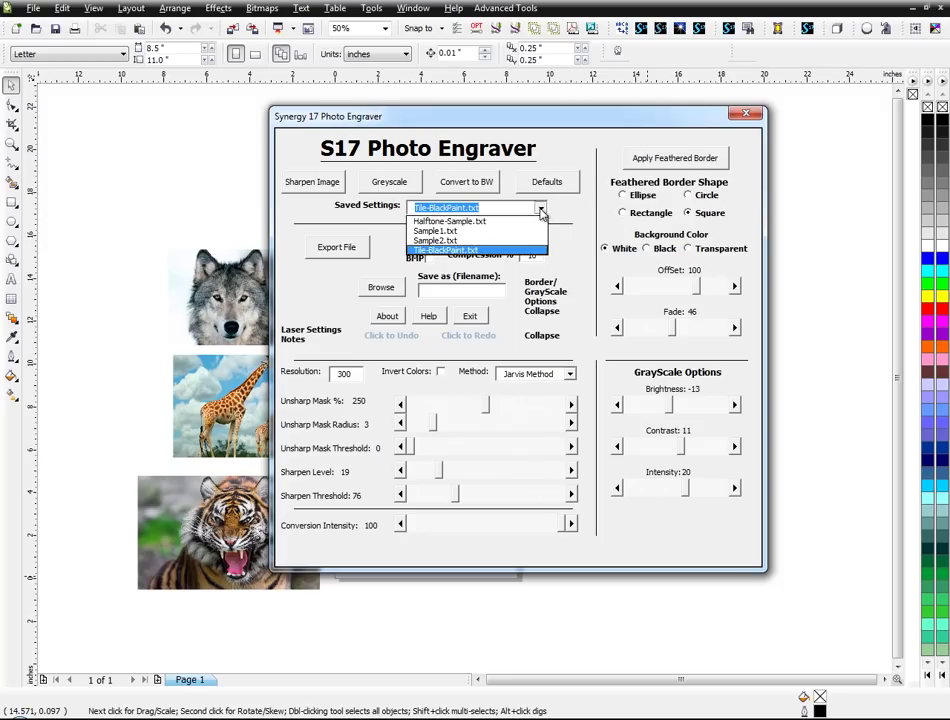
left_click(530, 231)
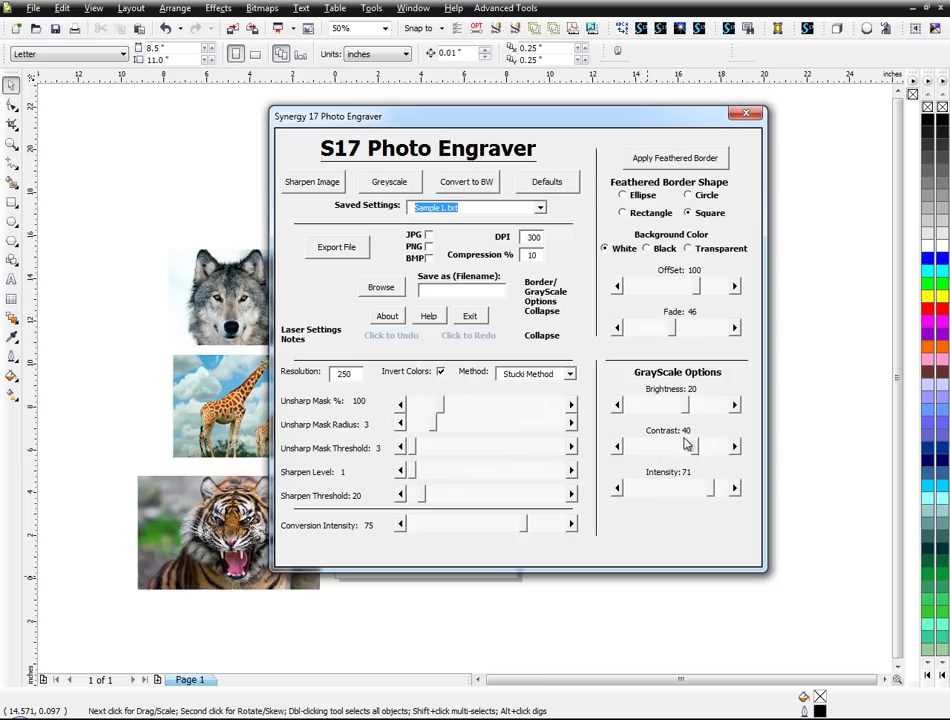
left_click(539, 209)
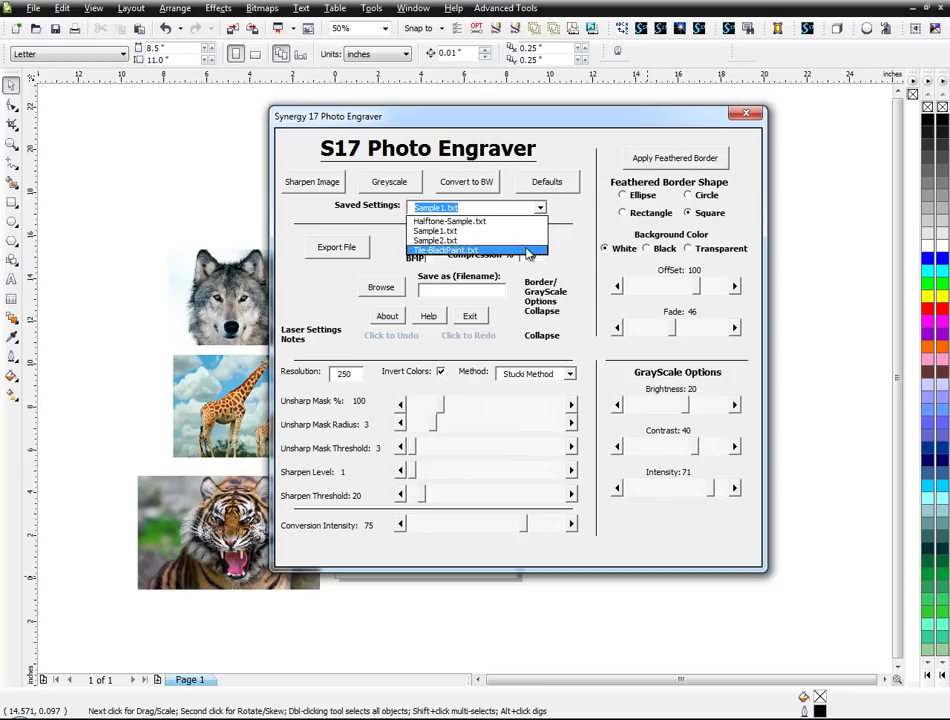
left_click(528, 251)
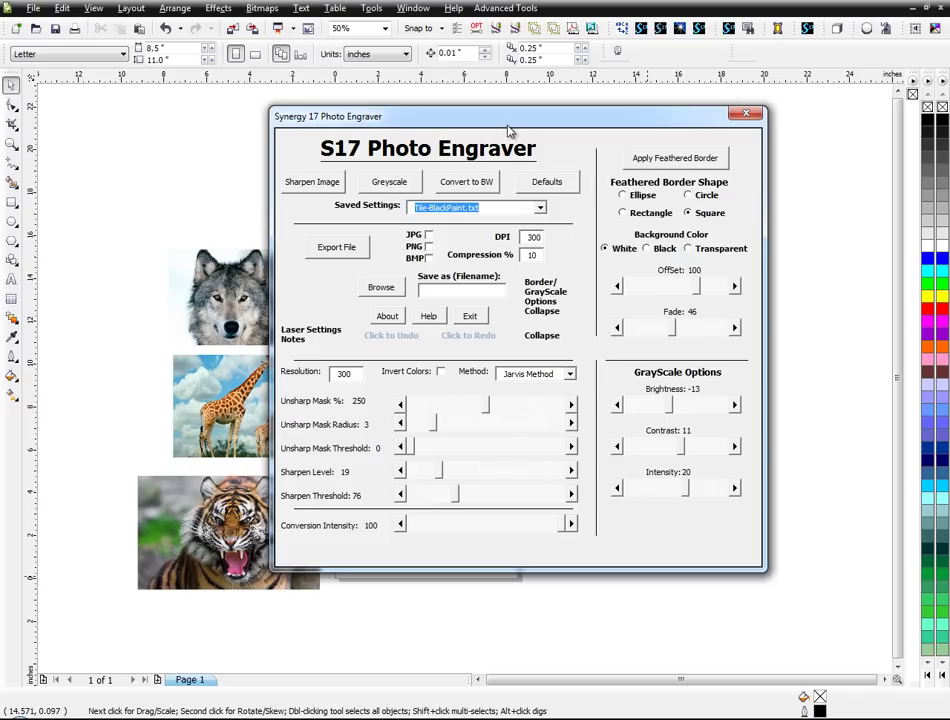
Step: Collapse the extra engraver sections and load the Sample2.txt preset
left_click_drag(519, 131, 584, 131)
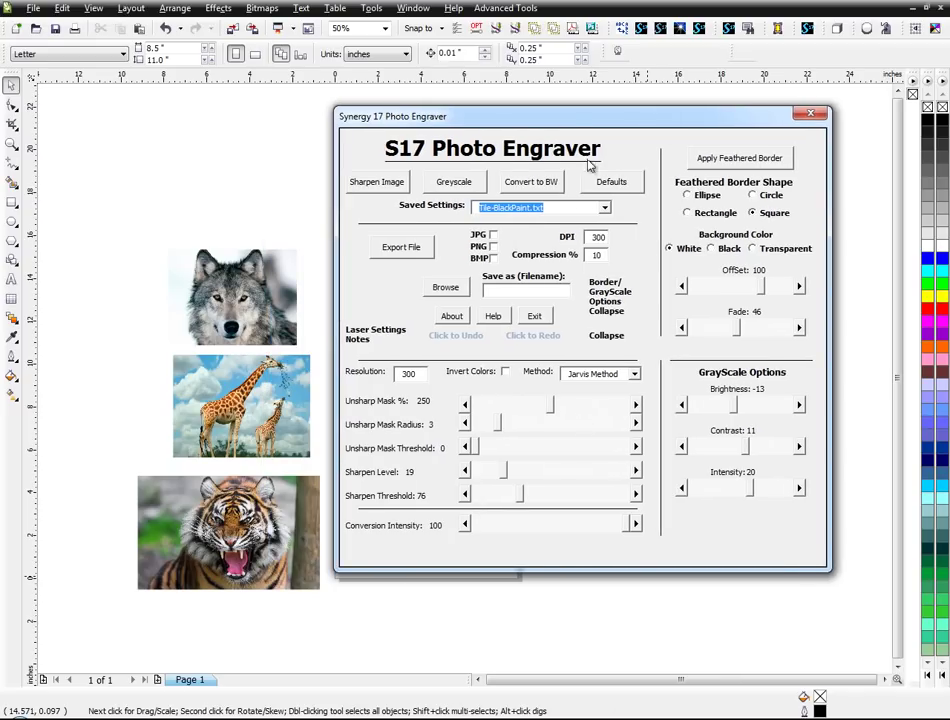
left_click(606, 335)
left_click(606, 311)
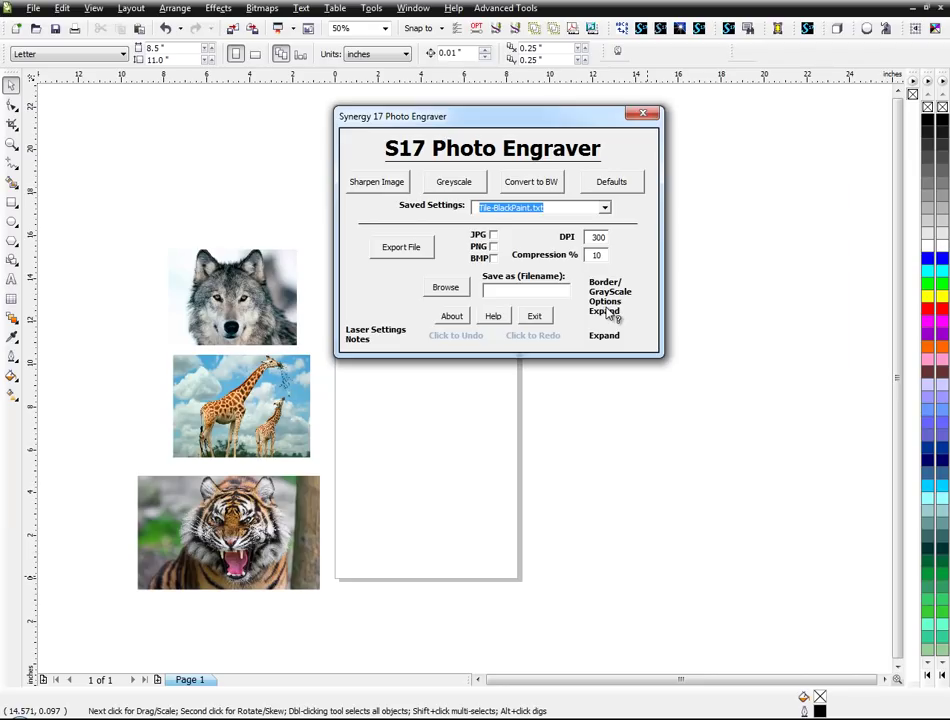
left_click(604, 207)
left_click(605, 242)
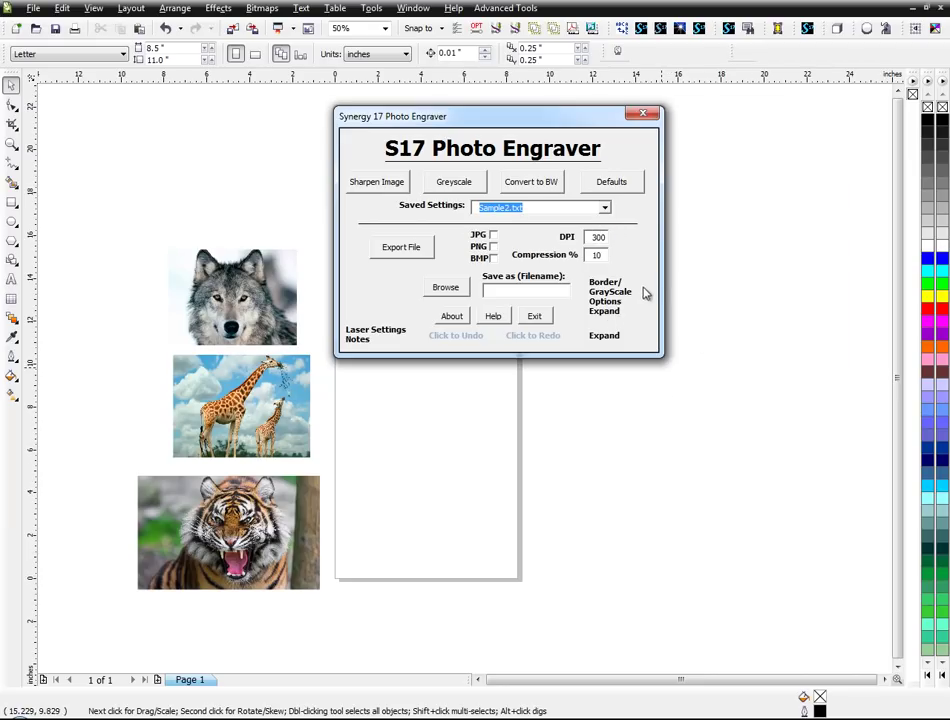
Step: Try the Halftone-Sample.txt, Tile-BlackPaint.txt and Sample1.txt presets in turn
left_click_drag(566, 126, 751, 123)
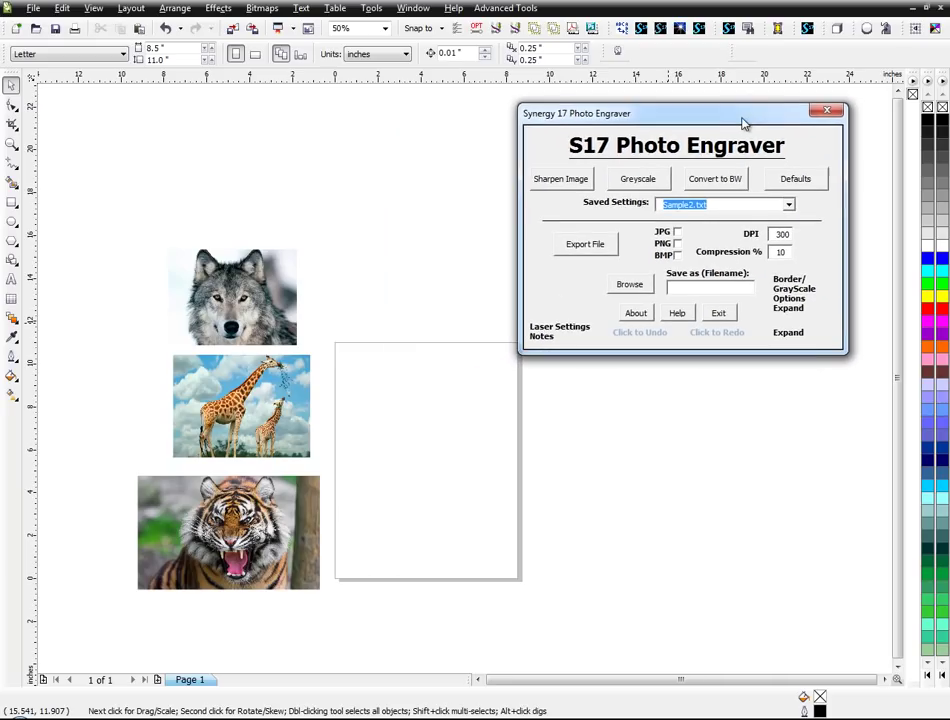
left_click(789, 205)
left_click(785, 215)
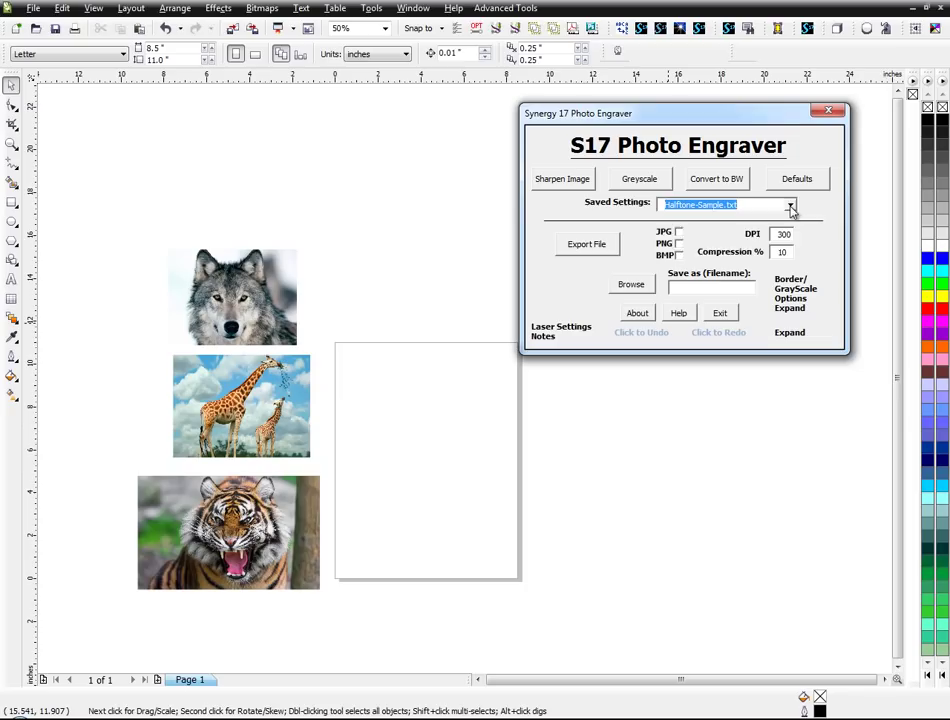
left_click(789, 205)
left_click(776, 254)
left_click(792, 207)
left_click(782, 234)
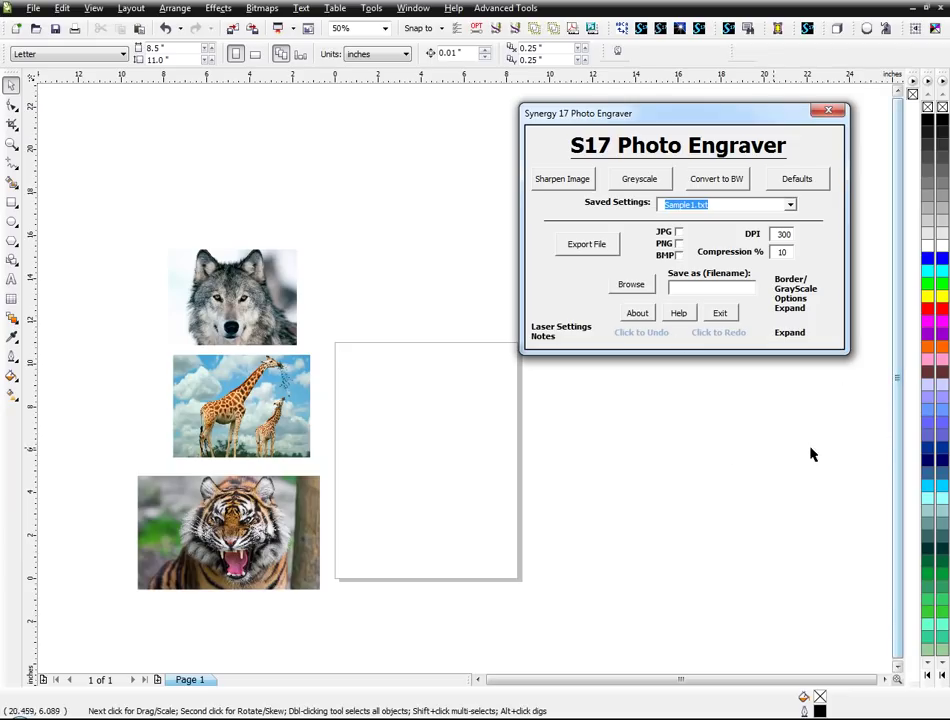
Step: Expand the dialog to show all slider settings and move it further right
left_click_drag(759, 125, 688, 122)
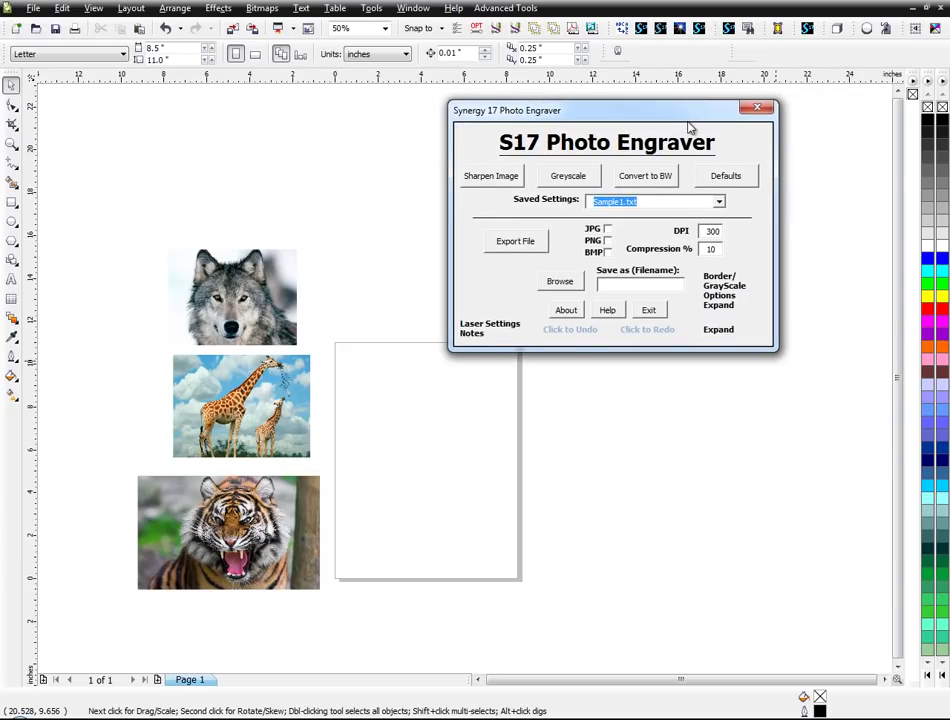
left_click(716, 331)
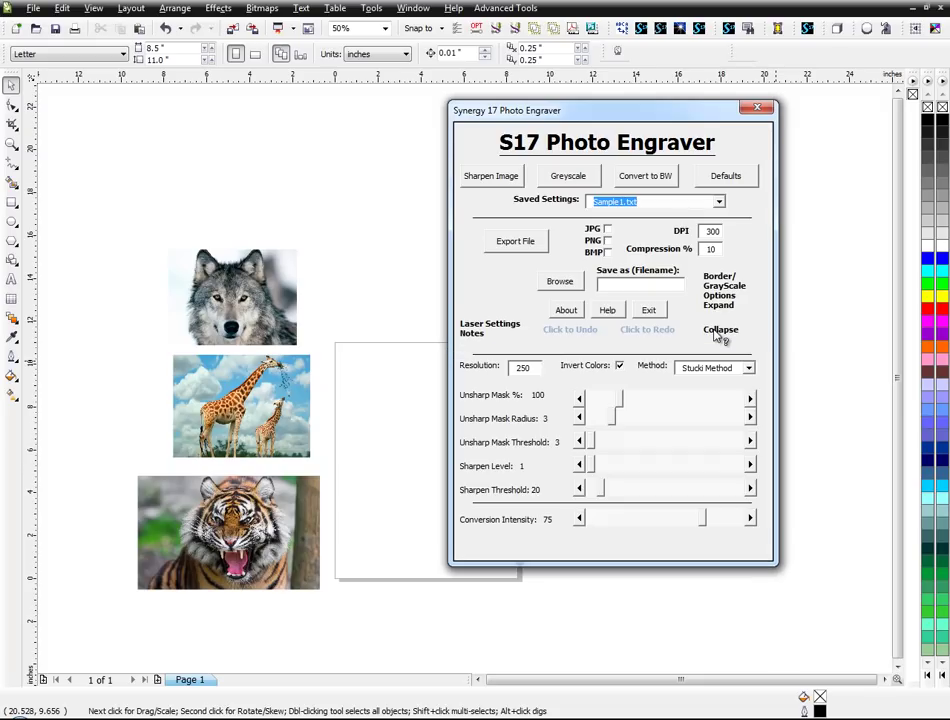
left_click_drag(685, 120, 808, 110)
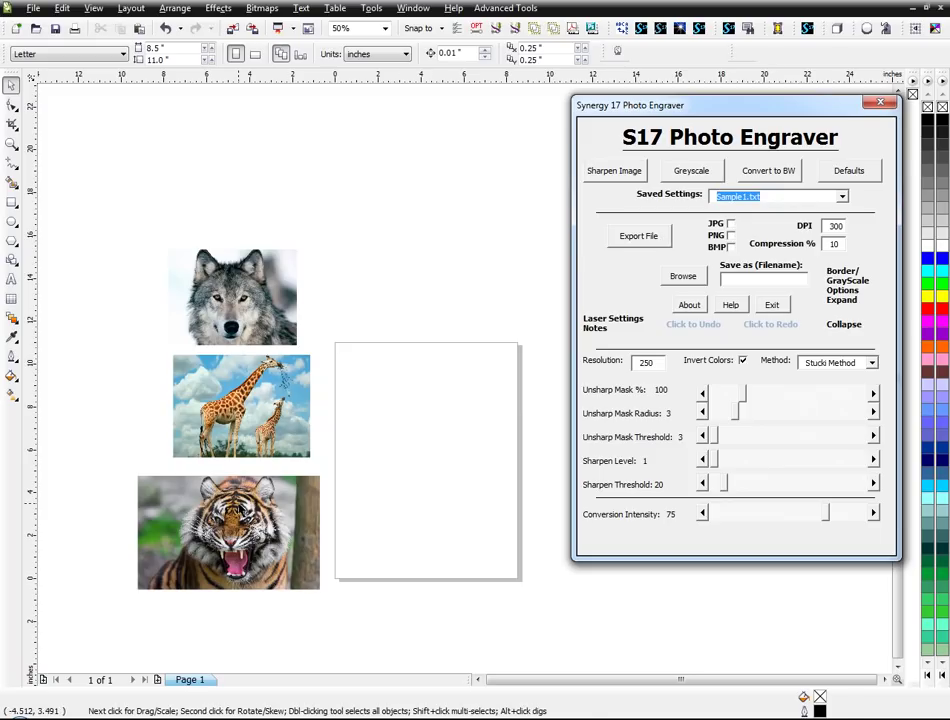
Step: Move the tiger photo aside, then zoom in and position the wolf photo left of the dialog
left_click(242, 509)
mouse_move(242, 509)
left_mouse_down()
mouse_move(416, 303)
mouse_move(369, 490)
mouse_move(244, 503)
left_mouse_up()
key("Escape")
left_click(235, 300)
left_click_drag(235, 300, 383, 279)
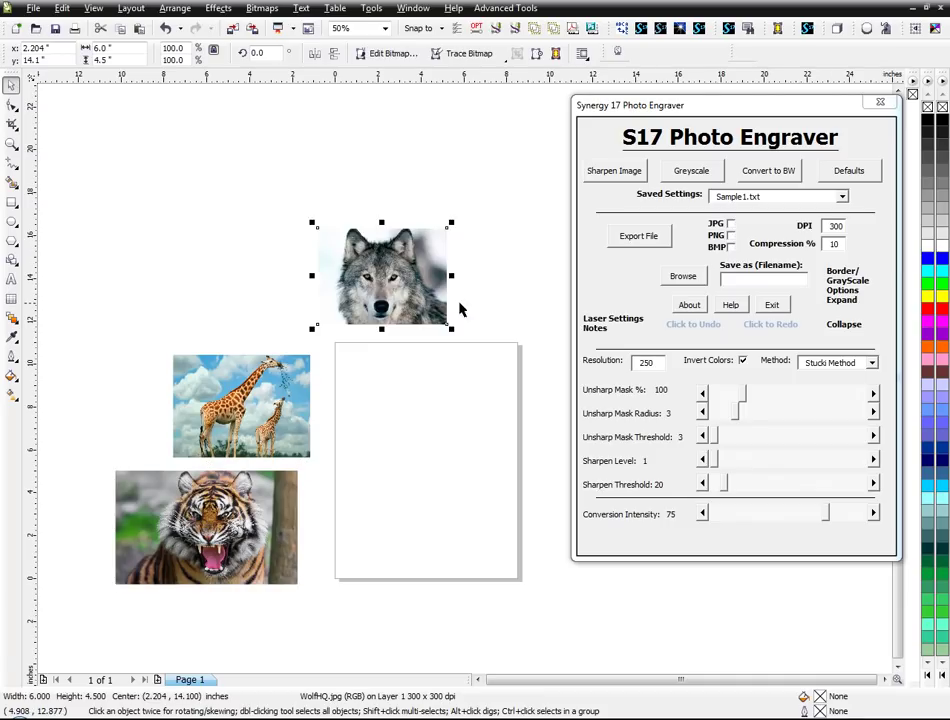
scroll(507, 310, "up", 2)
scroll(292, 309, "up", 1)
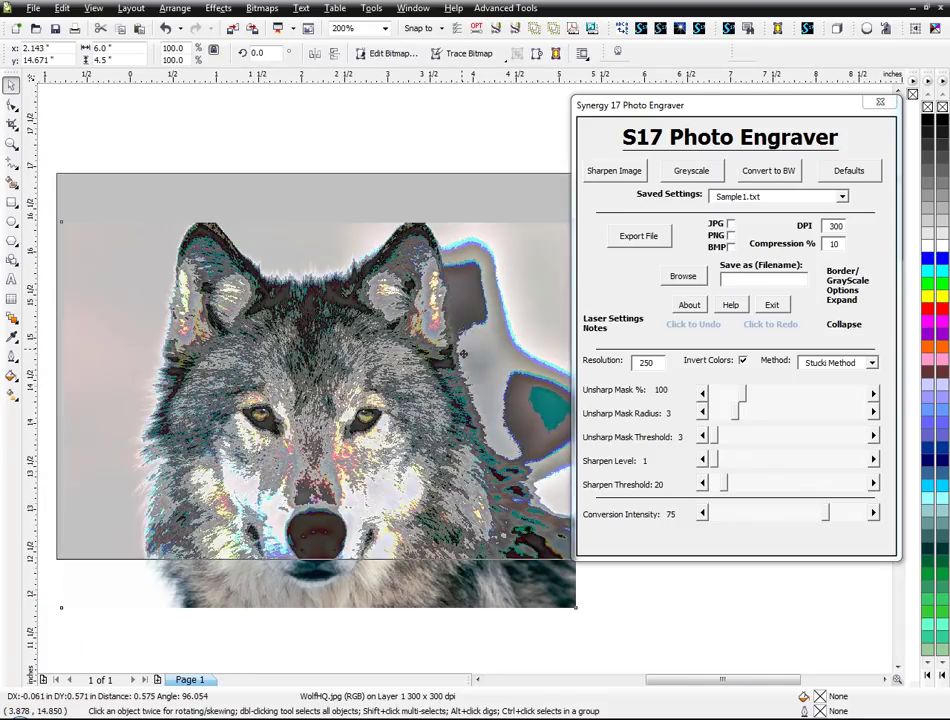
left_click_drag(463, 353, 453, 336)
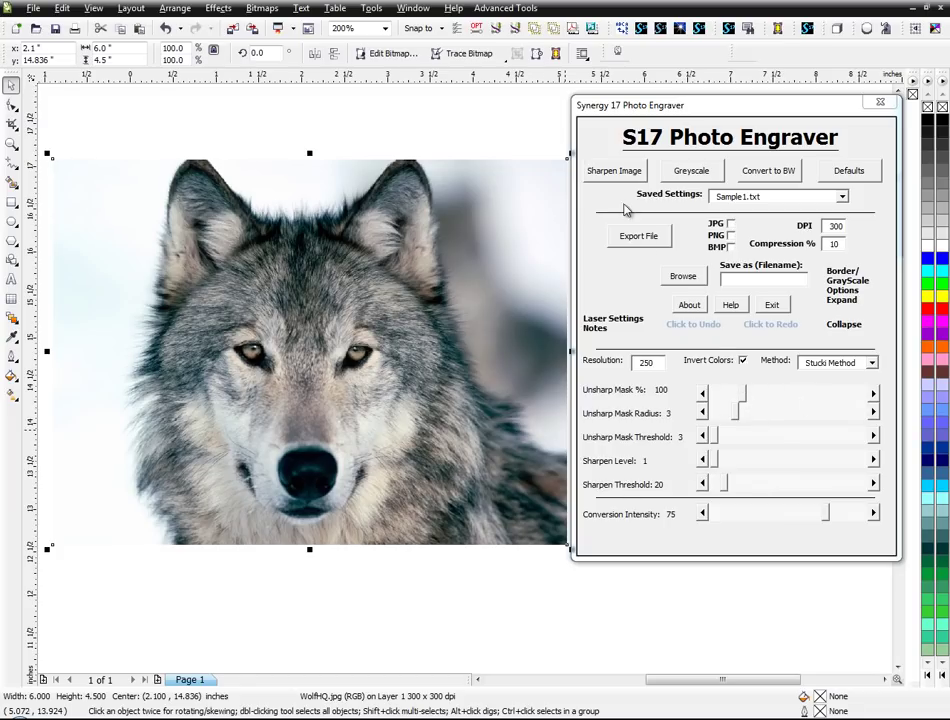
Step: Load Tile-BlackPaint.txt and sharpen the wolf photo, undoing and reapplying it once
left_click(842, 199)
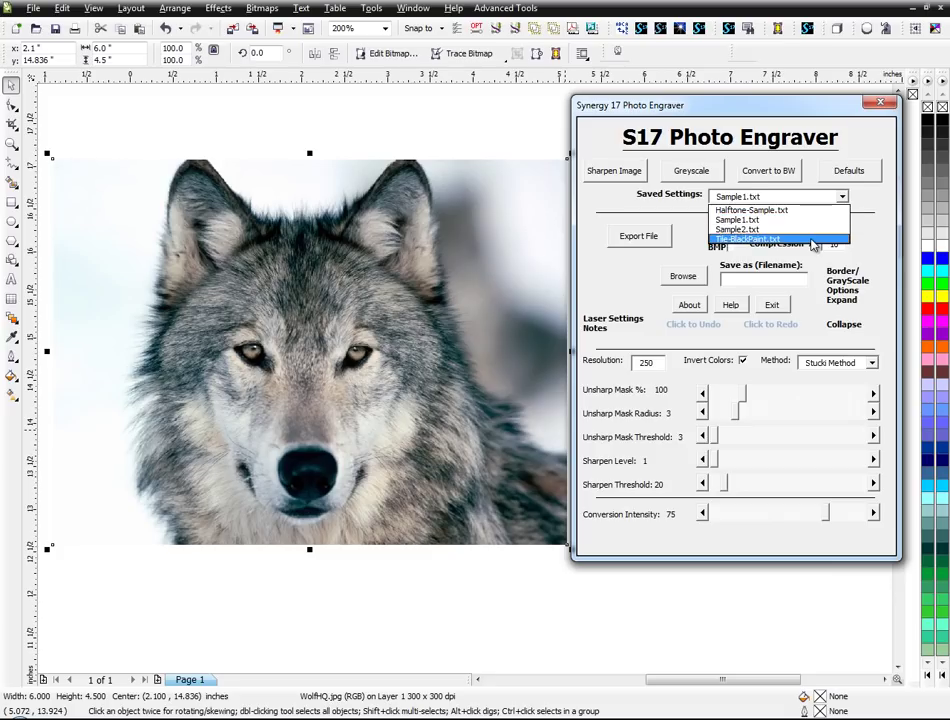
left_click(780, 240)
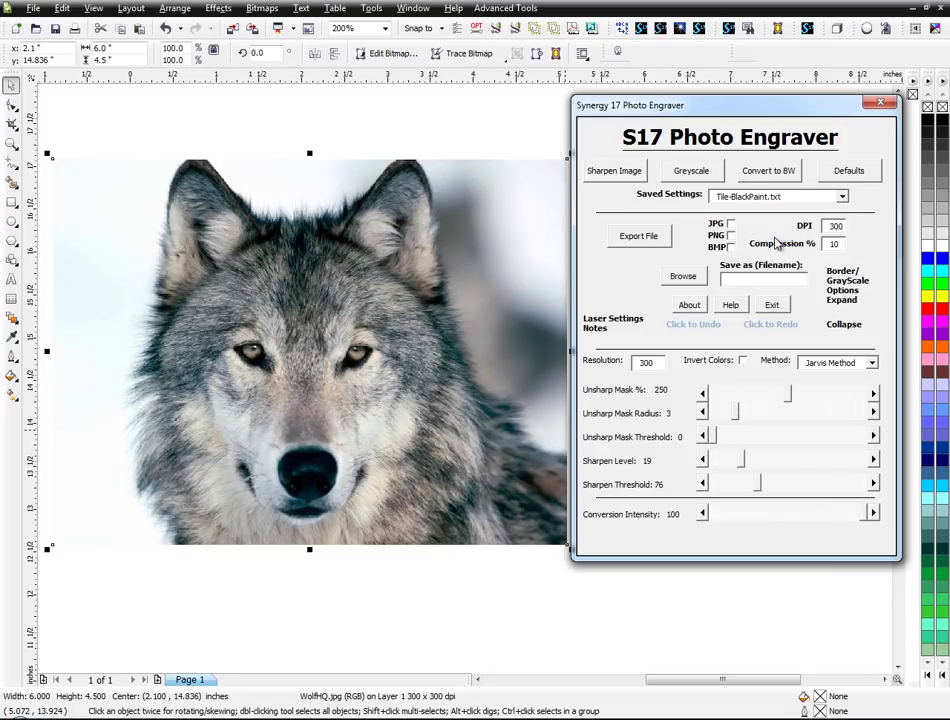
left_click(630, 174)
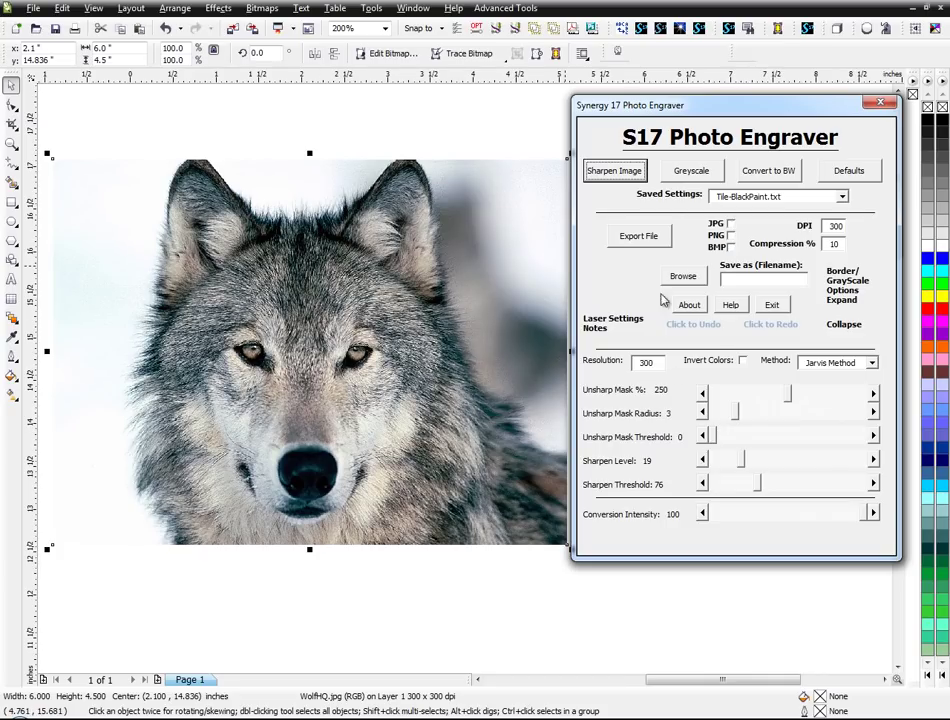
left_click(700, 328)
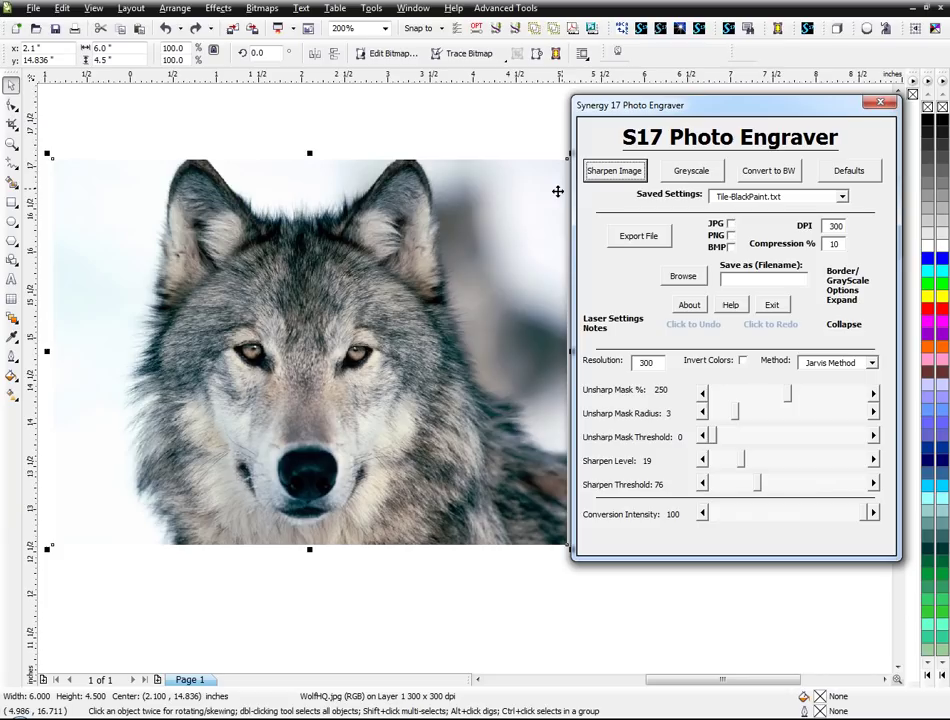
left_click(622, 178)
Step: Raise Unsharp Mask Radius to 6, set the percent to 268, and re-sharpen the wolf
left_click_drag(790, 395, 844, 399)
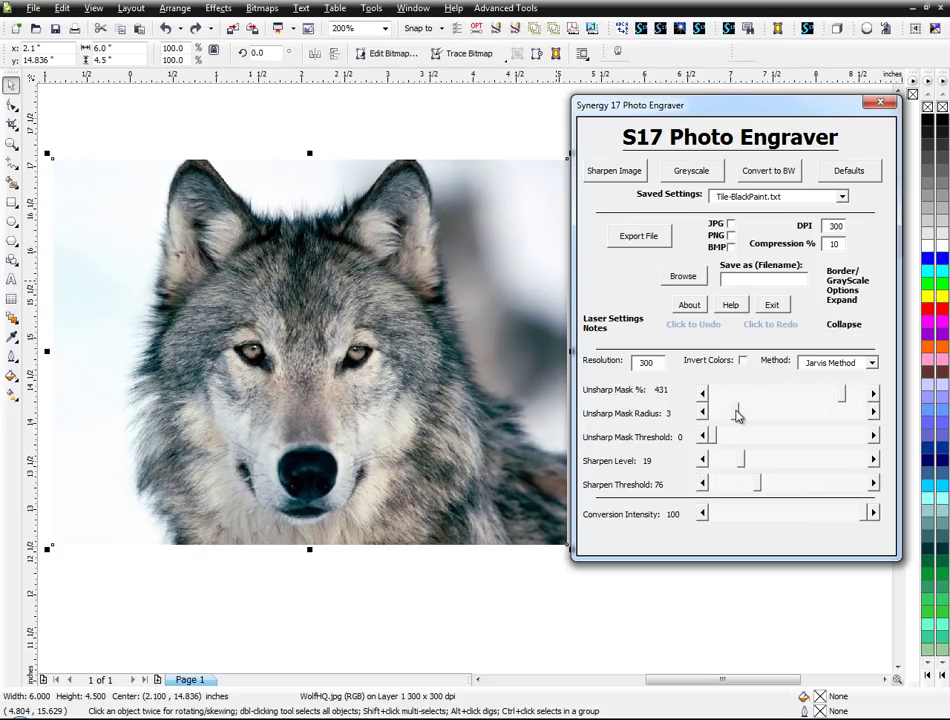
left_click_drag(740, 416, 778, 487)
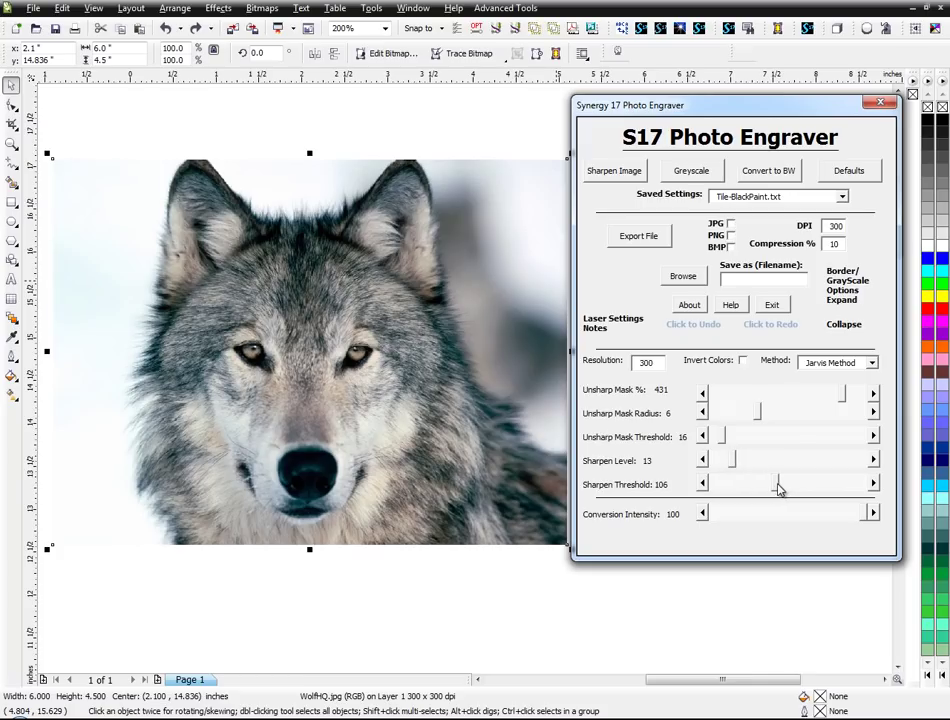
left_click(630, 176)
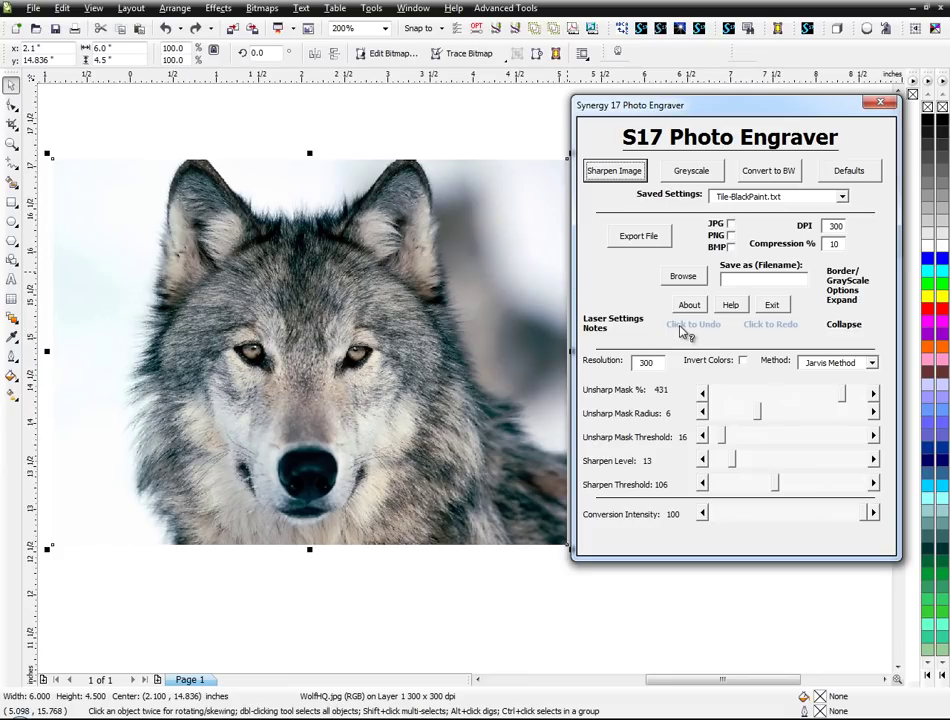
left_click(618, 173)
left_click_drag(844, 397, 795, 397)
left_click(620, 175)
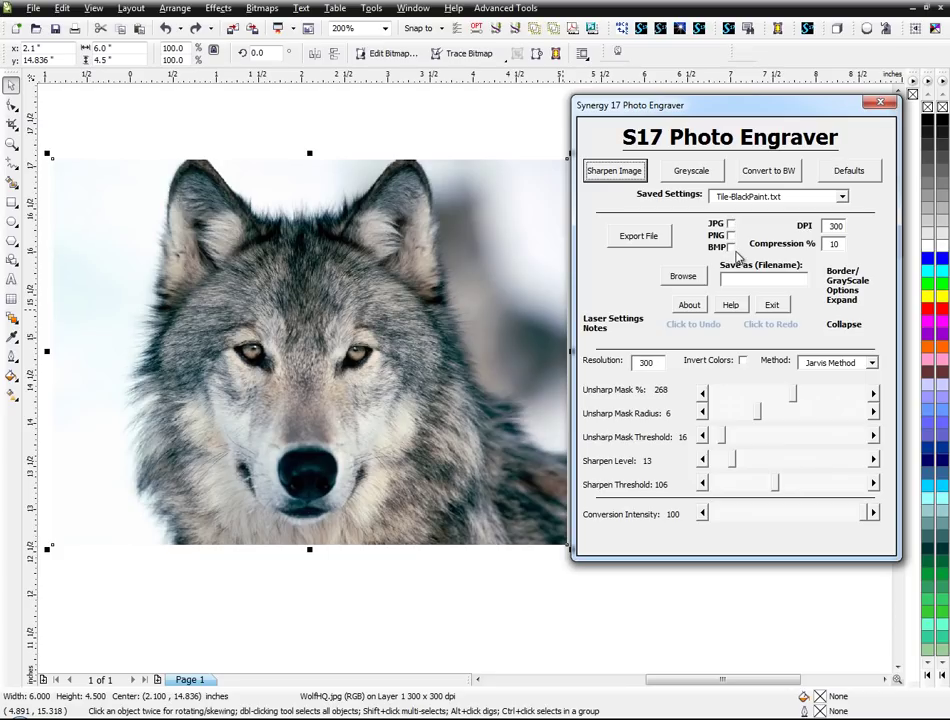
Step: Open Sample1.txt from the PLSettings folder in Notepad, close the folder, and resize Notepad
left_click(679, 196)
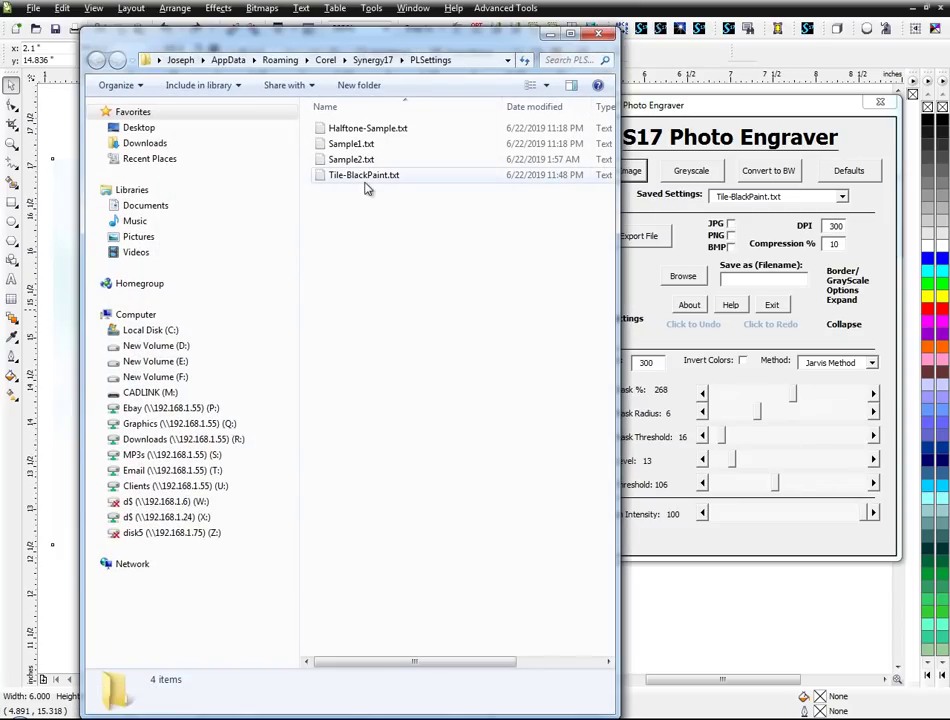
double_click(357, 146)
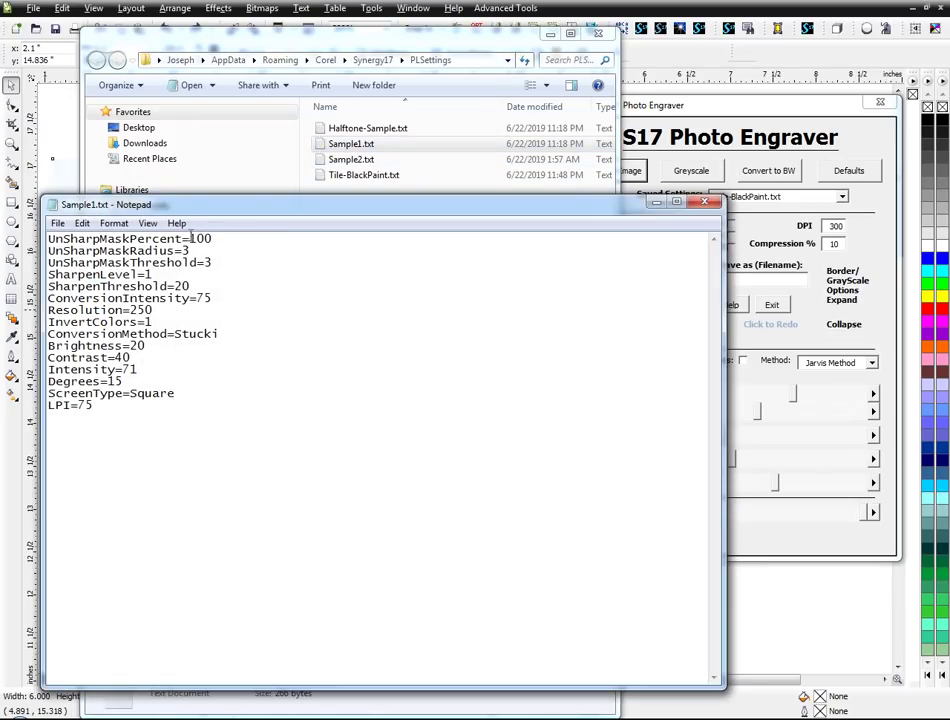
left_click_drag(189, 238, 213, 239)
left_click(598, 33)
left_click_drag(543, 197, 543, 262)
left_click_drag(722, 343, 567, 343)
left_click_drag(444, 275, 447, 237)
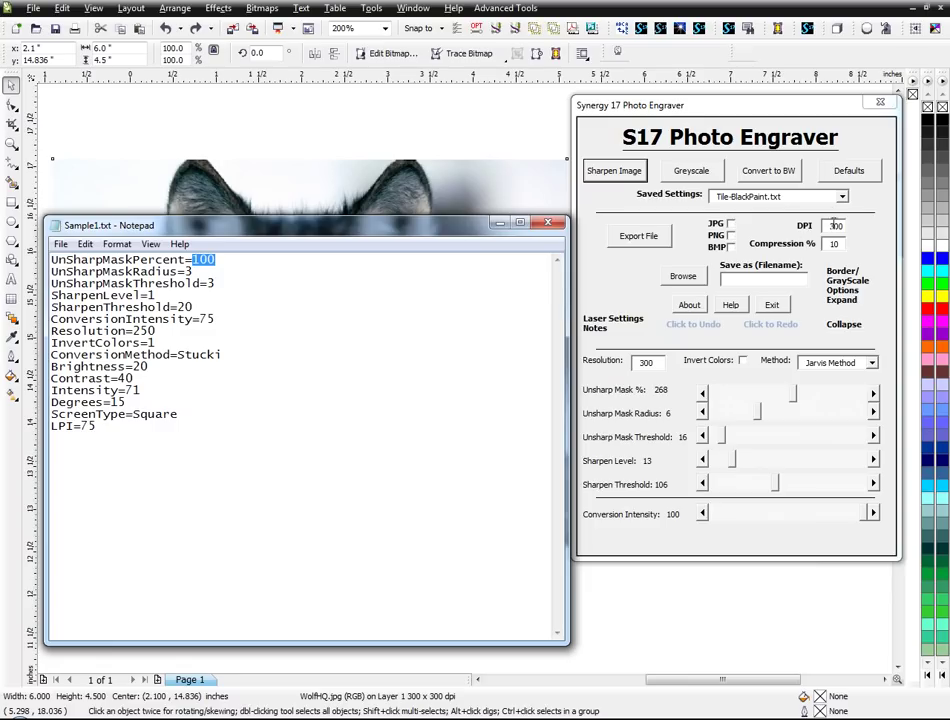
Step: Load the Sample1.txt settings into the engraver
left_click(842, 196)
left_click(842, 196)
left_click(812, 219)
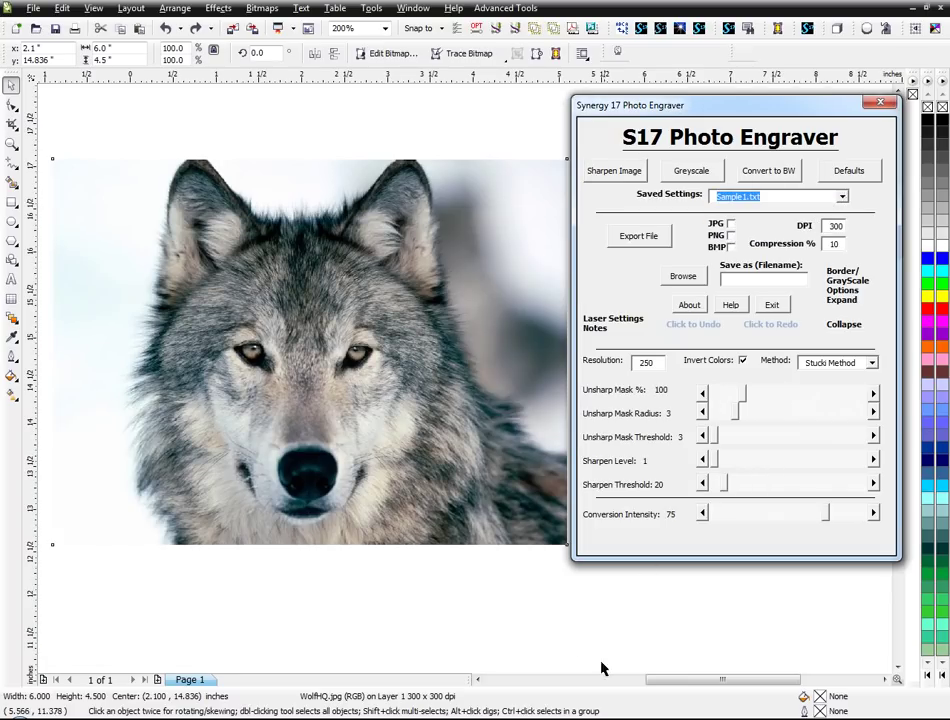
Step: Compare Notepad's ConversionIntensity, Brightness and Contrast lines with the engraver's conversion Method list
key("alt+Tab")
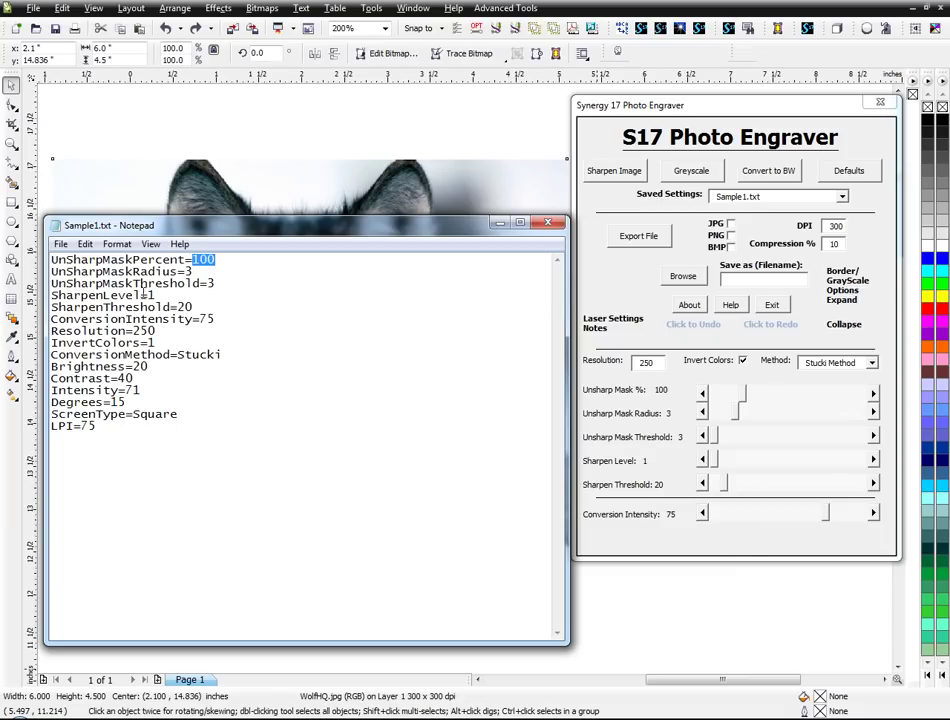
left_click_drag(104, 319, 200, 320)
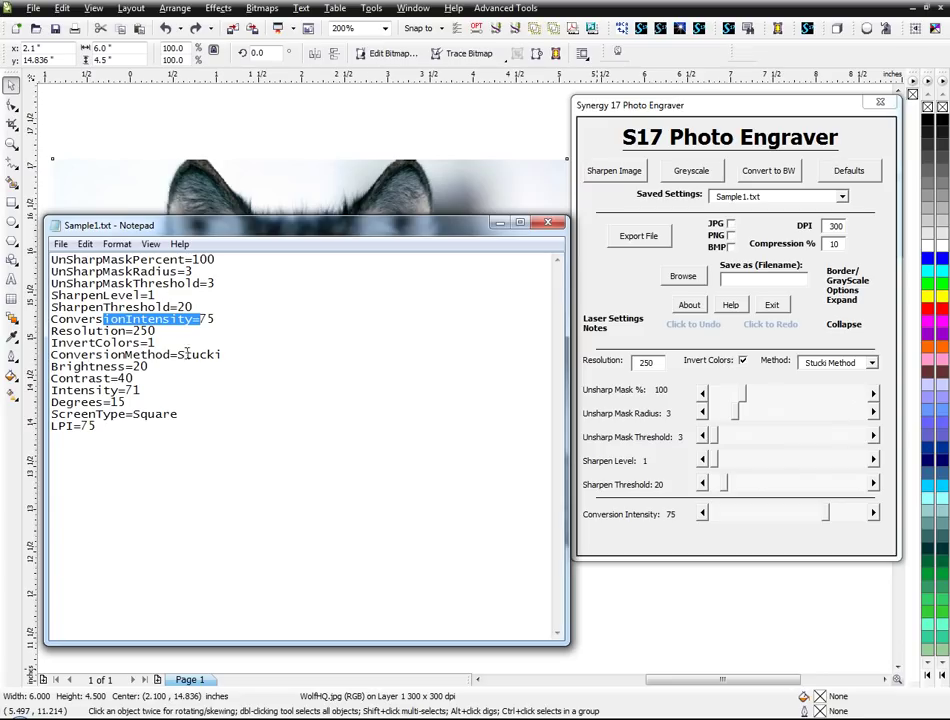
left_click(872, 362)
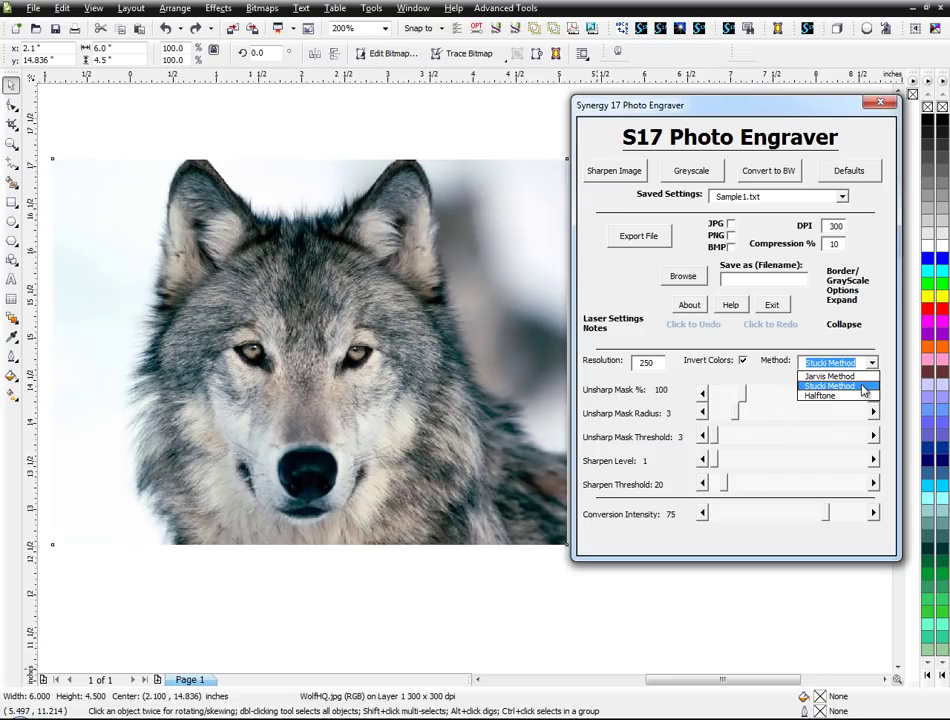
left_click(479, 713)
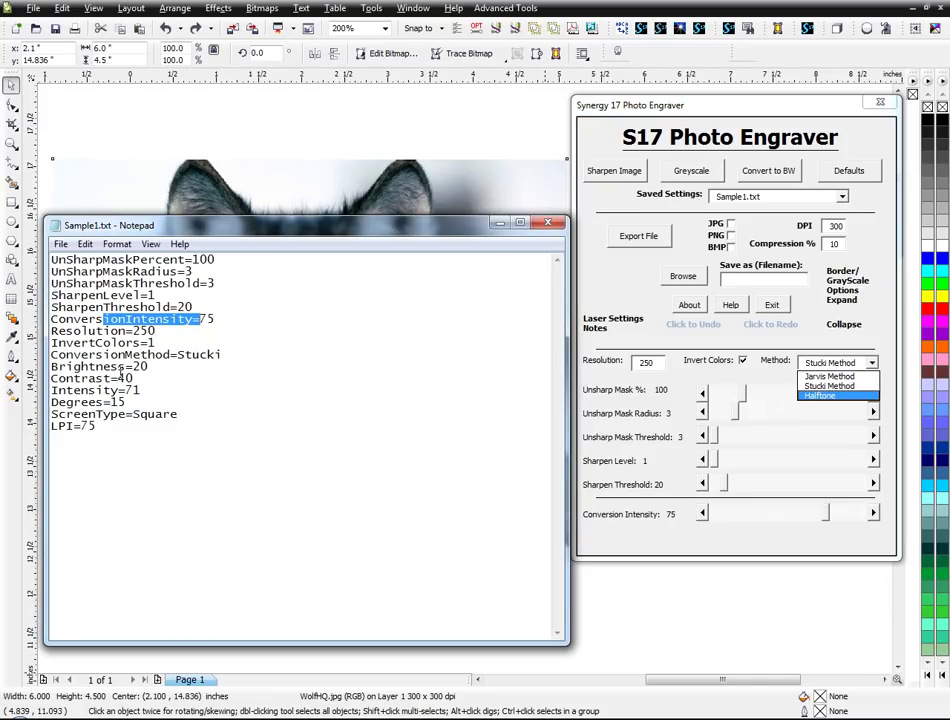
left_click_drag(72, 367, 84, 390)
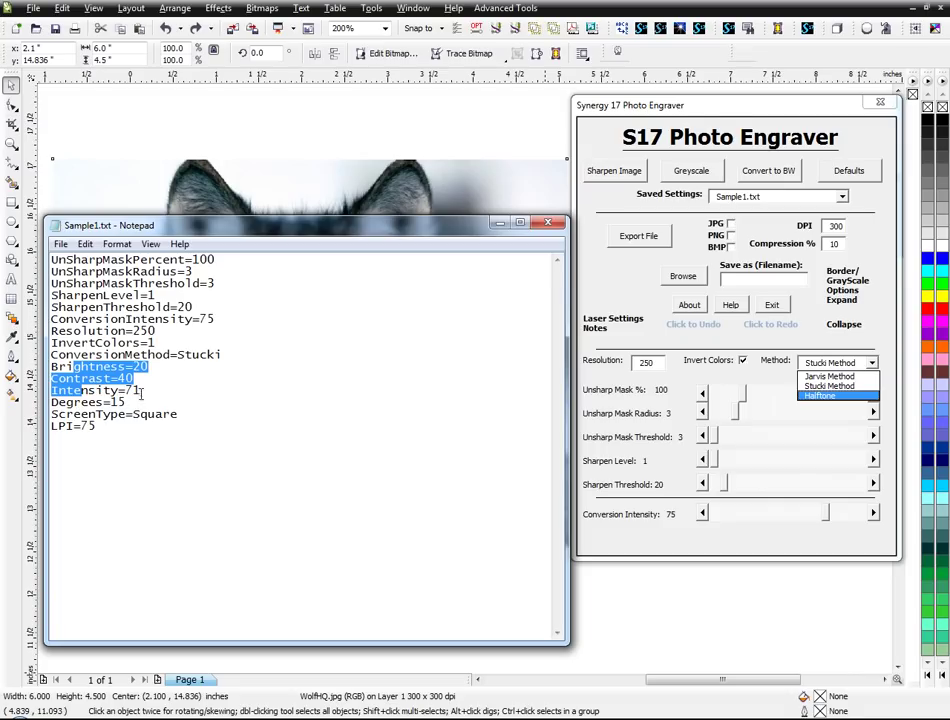
left_click_drag(727, 106, 448, 95)
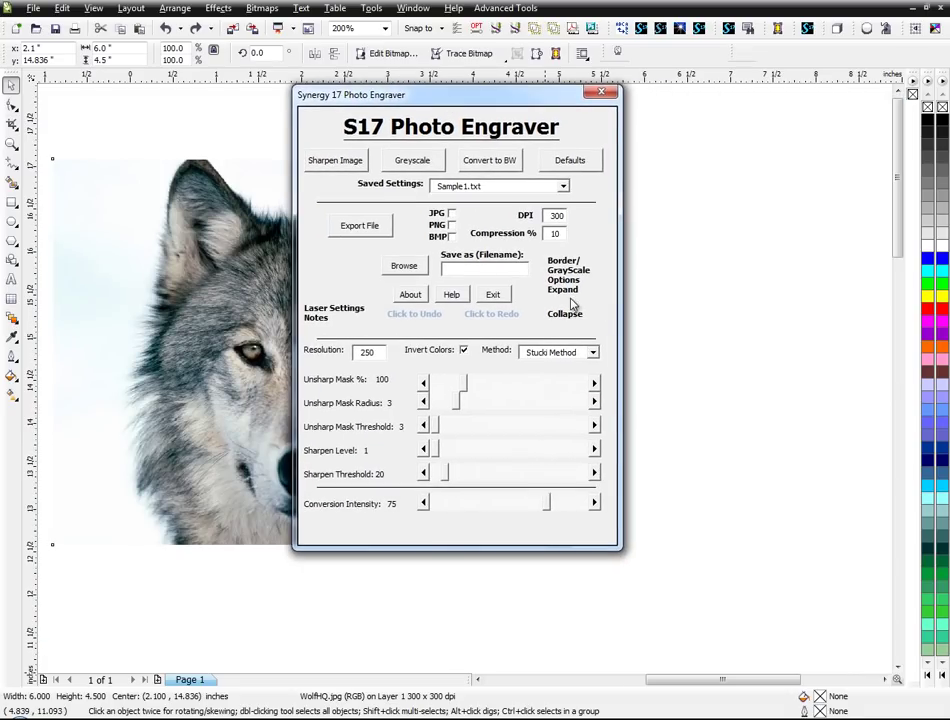
Step: Show the border and greyscale options and shrink Notepad to uncover the engraver sliders
left_click(566, 288)
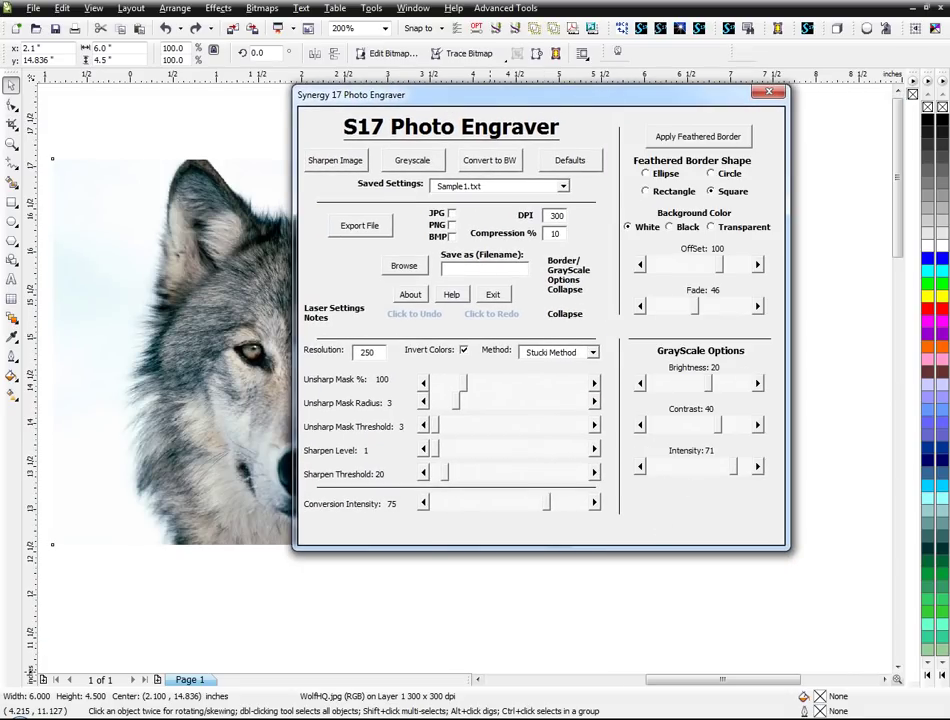
key("alt+Tab")
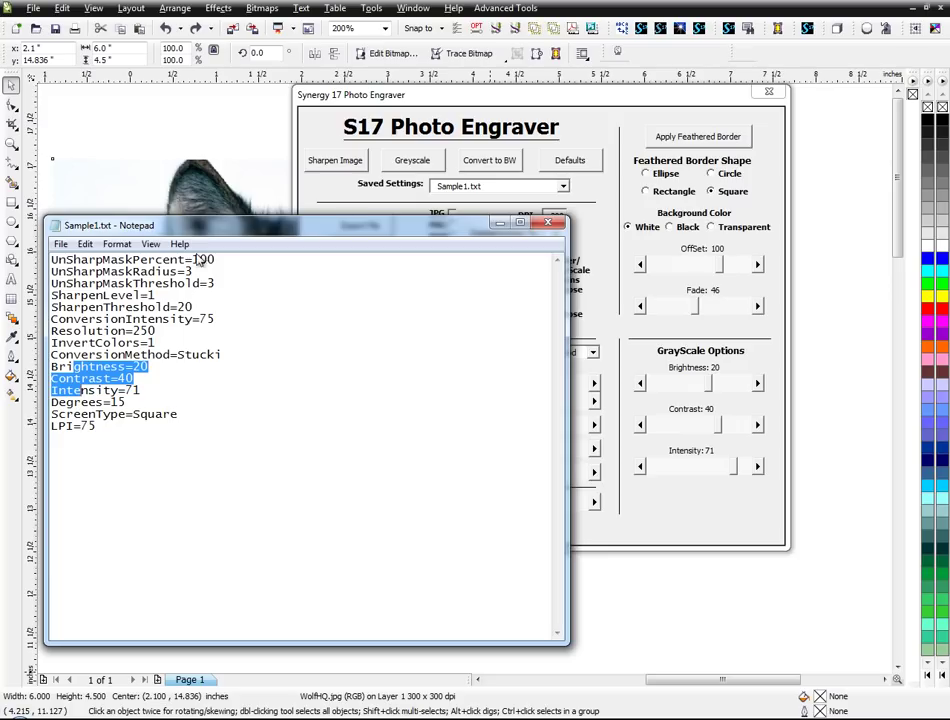
left_click_drag(202, 226, 168, 121)
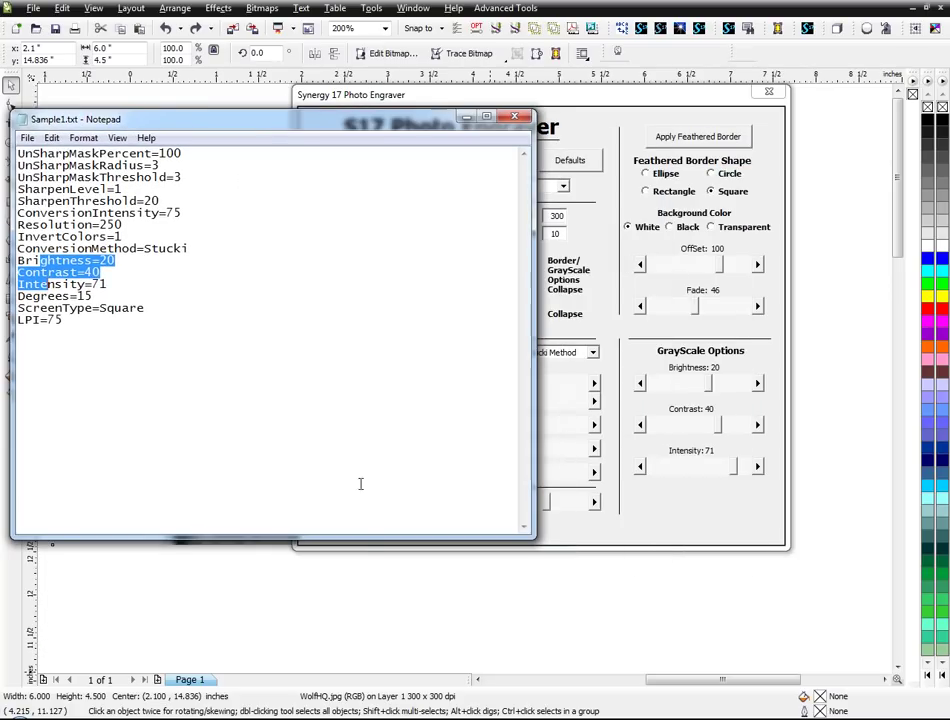
left_click_drag(355, 546, 349, 372)
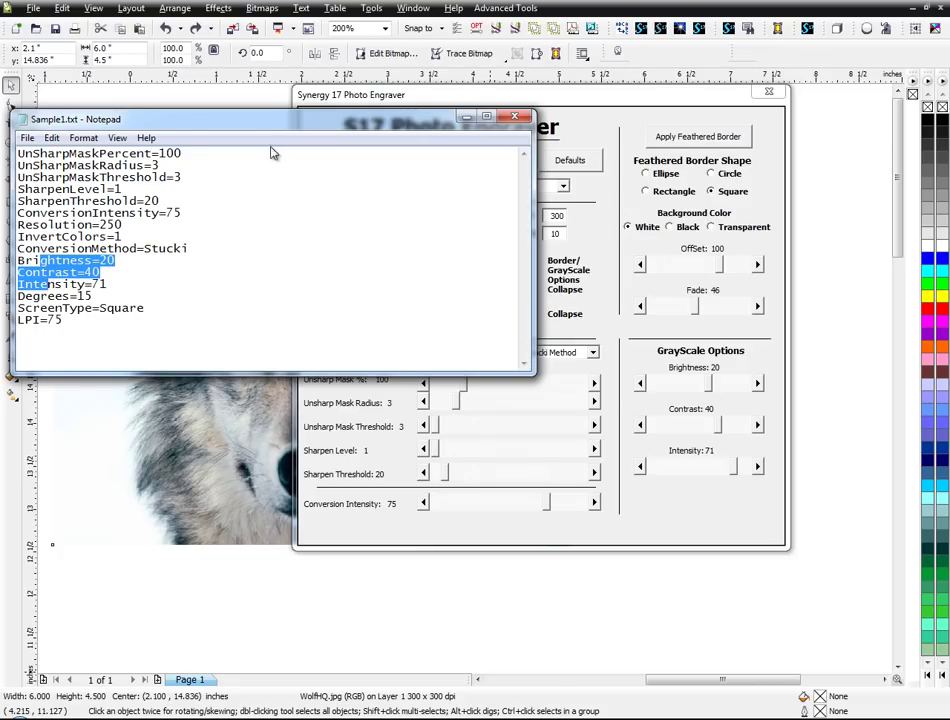
left_click_drag(281, 126, 284, 94)
Step: Switch the conversion method to Halftone, keep the Square screen type, and close the Sample1 notes
left_click(594, 352)
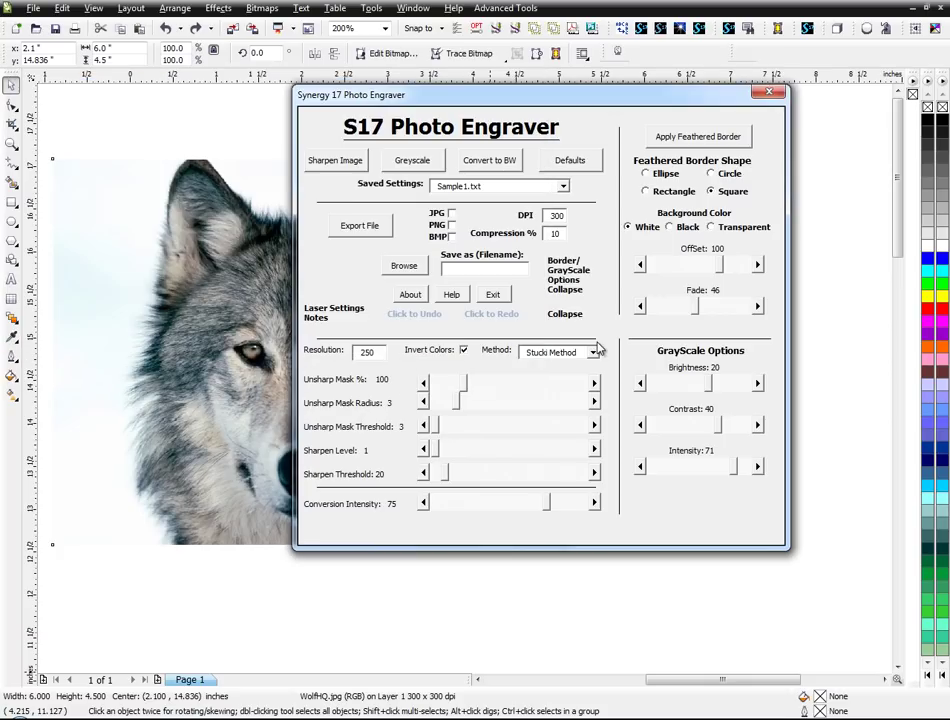
left_click(594, 352)
left_click(588, 386)
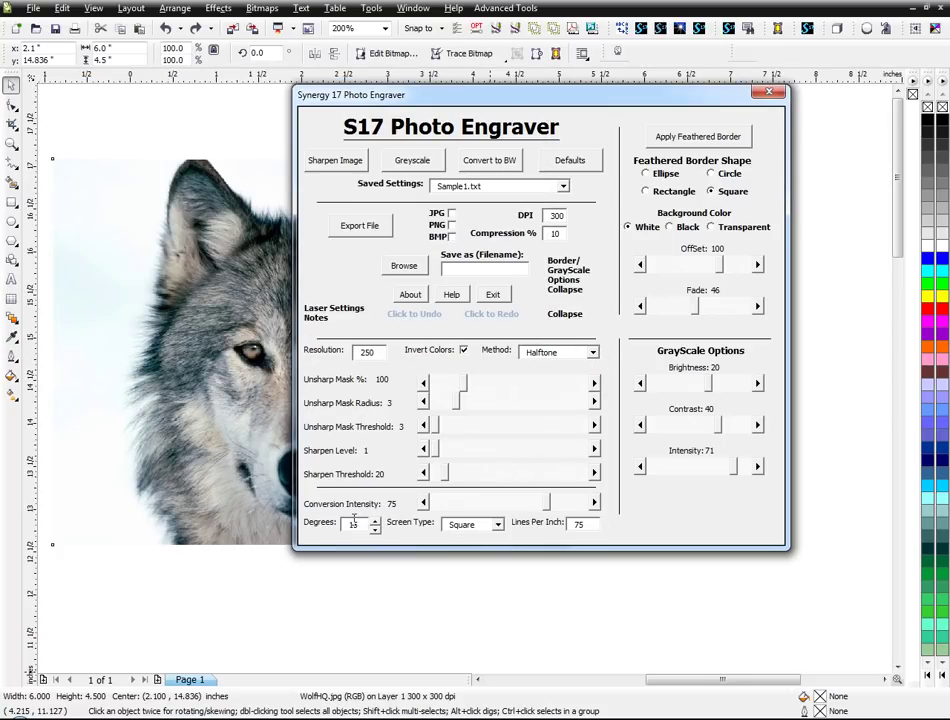
key("alt+Tab")
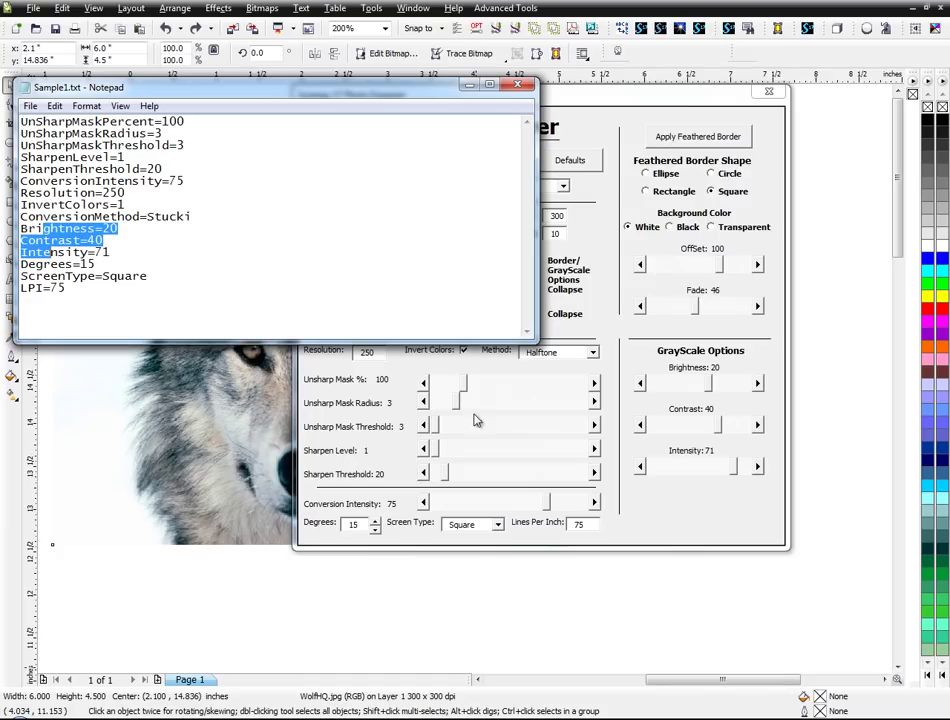
left_click_drag(476, 340, 476, 303)
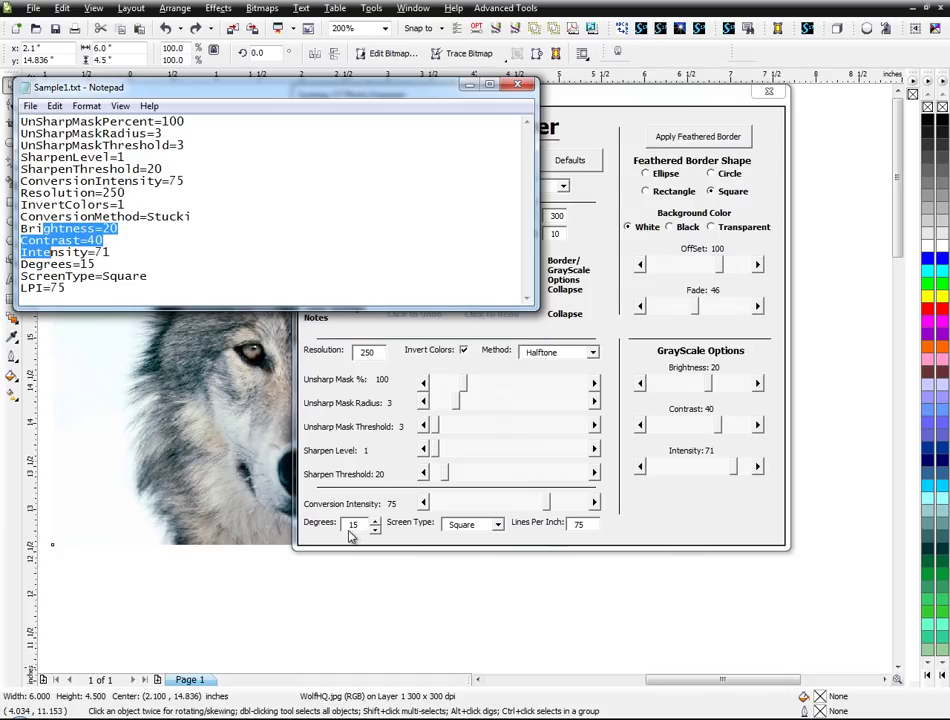
left_click(498, 525)
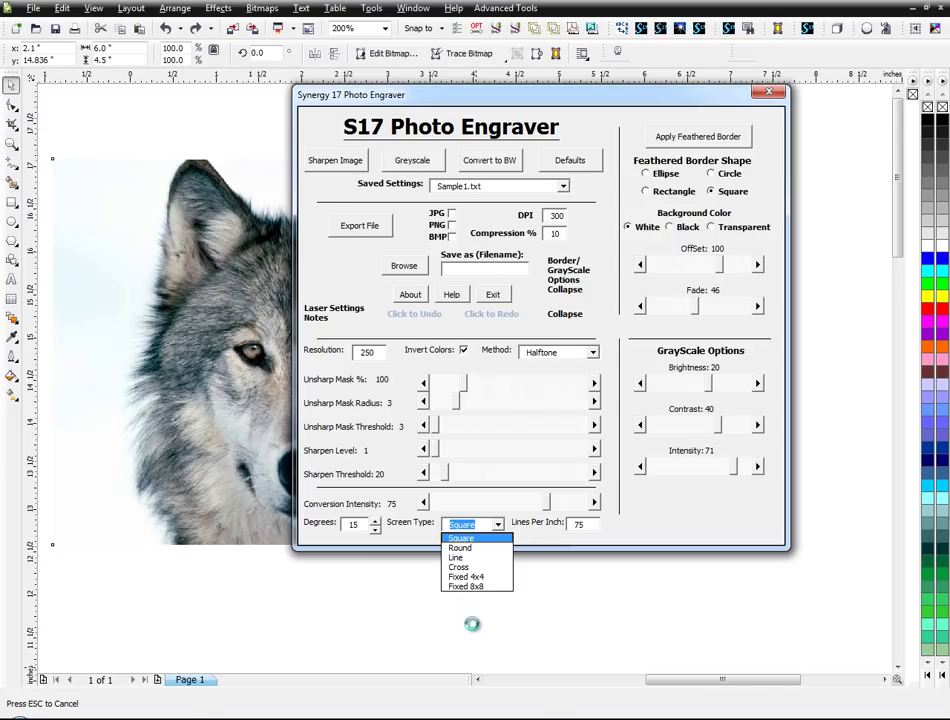
left_click(420, 598)
key("alt+Tab")
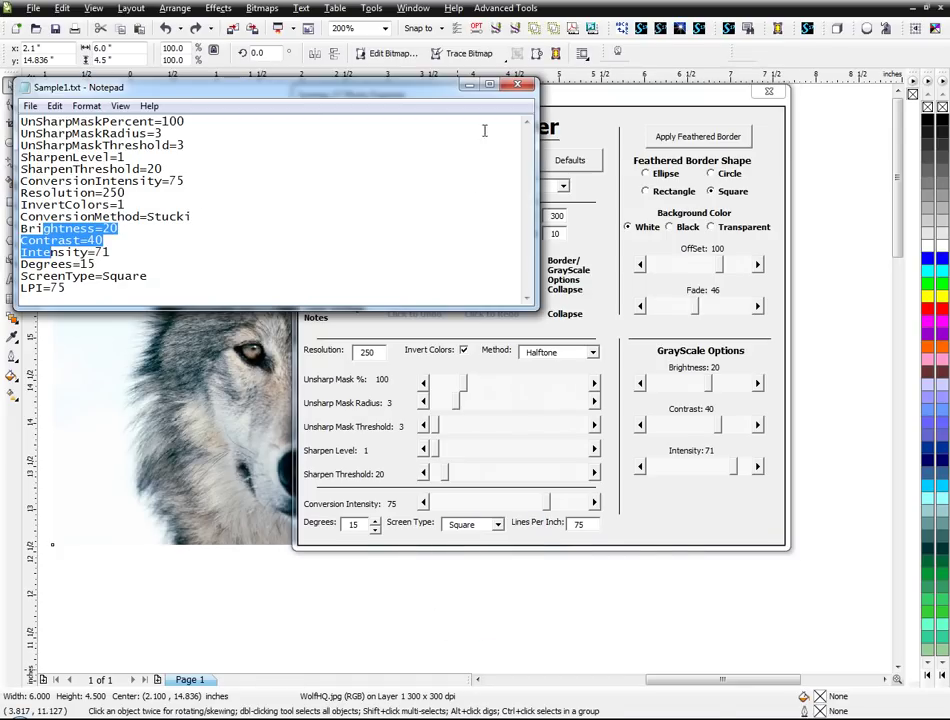
left_click(517, 84)
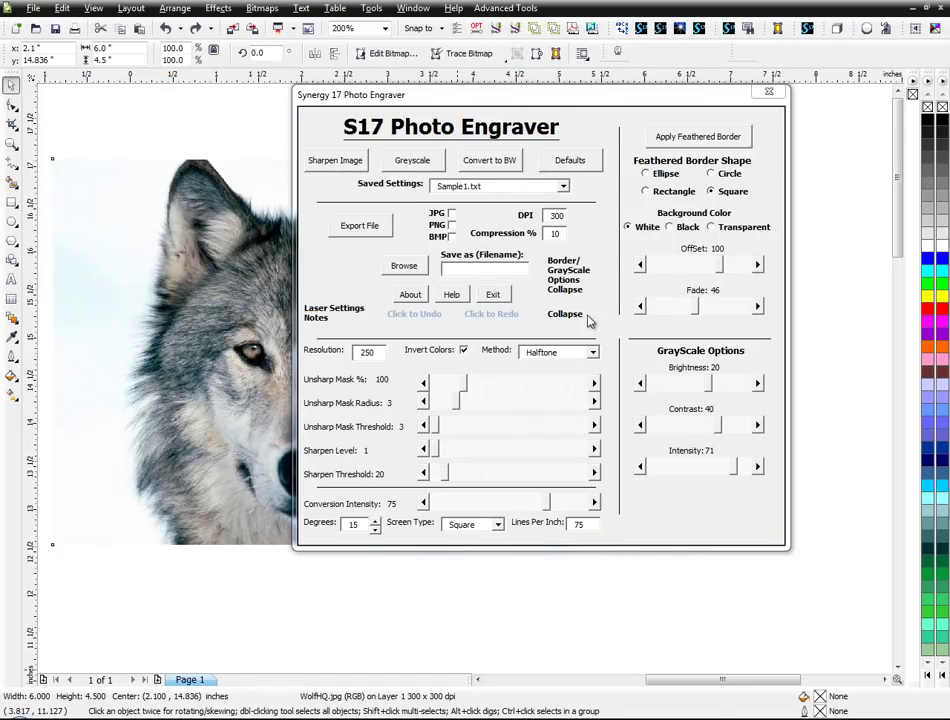
Step: Load Sample2.txt, Sample1.txt, then Halftone-Sample.txt, and open the PLSettings folder
left_click(563, 186)
left_click(545, 220)
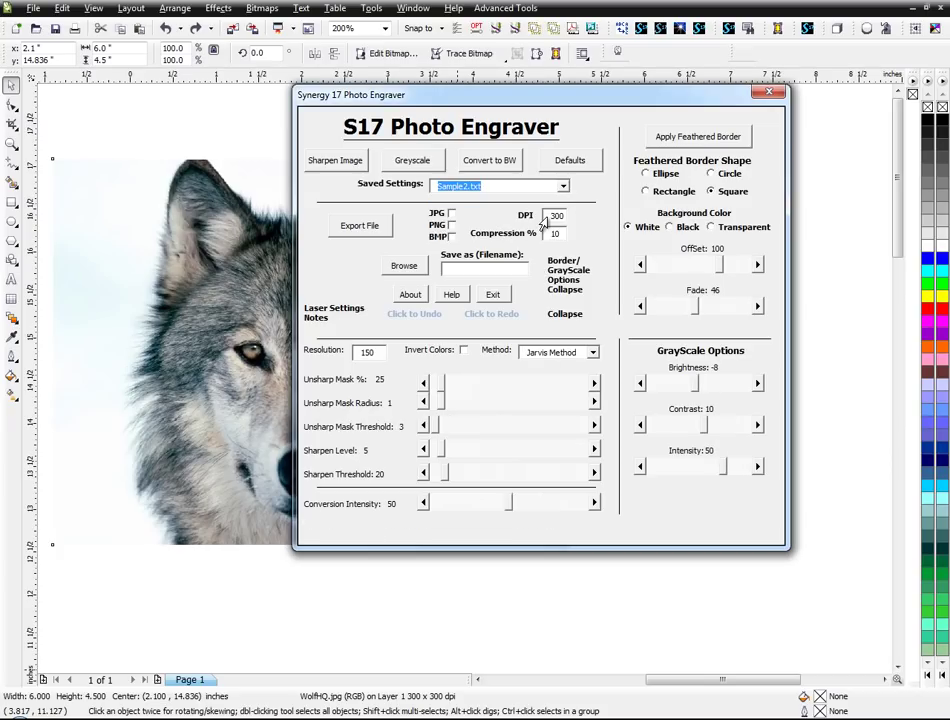
left_click(563, 186)
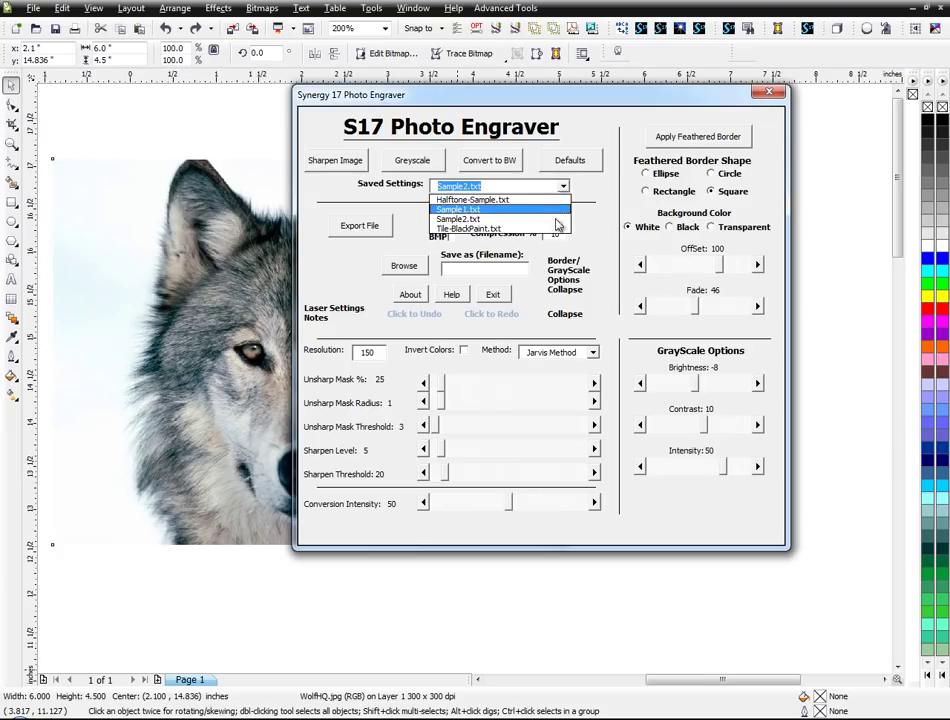
left_click(555, 210)
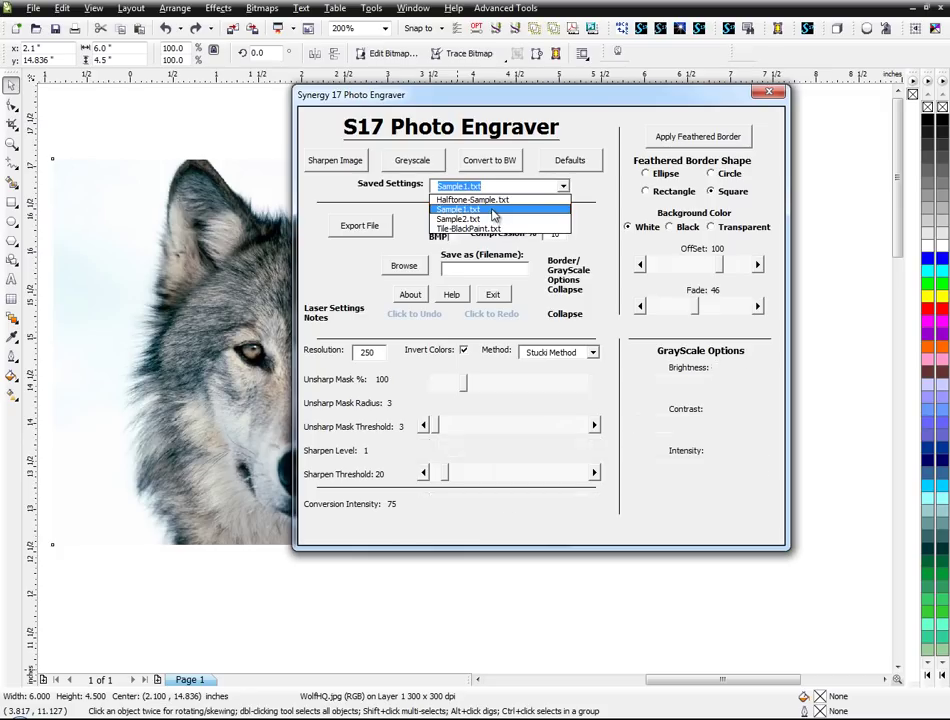
left_click(563, 186)
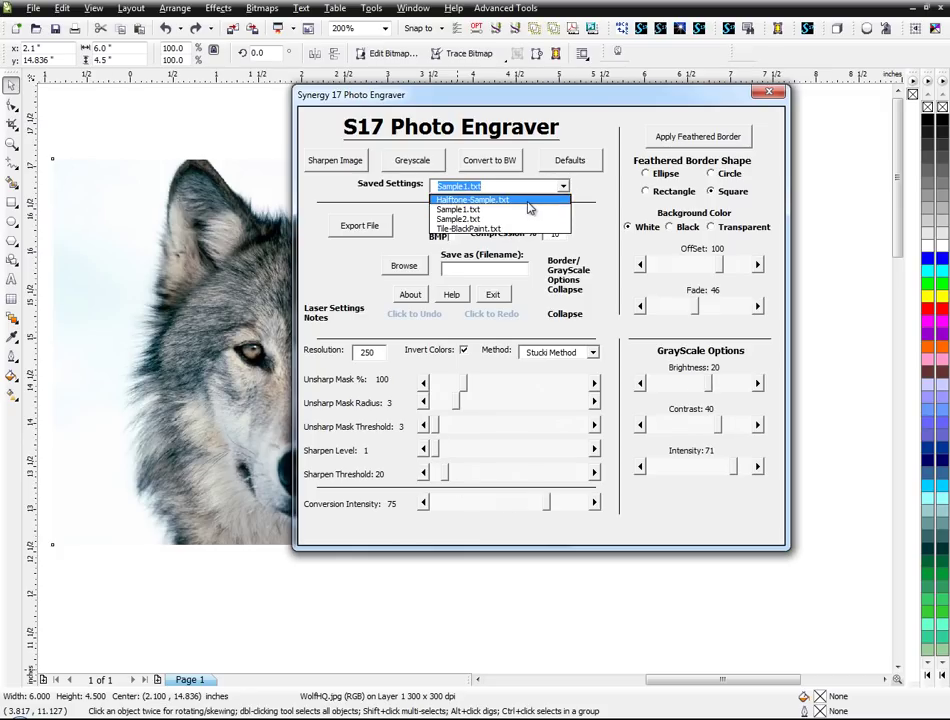
left_click(528, 201)
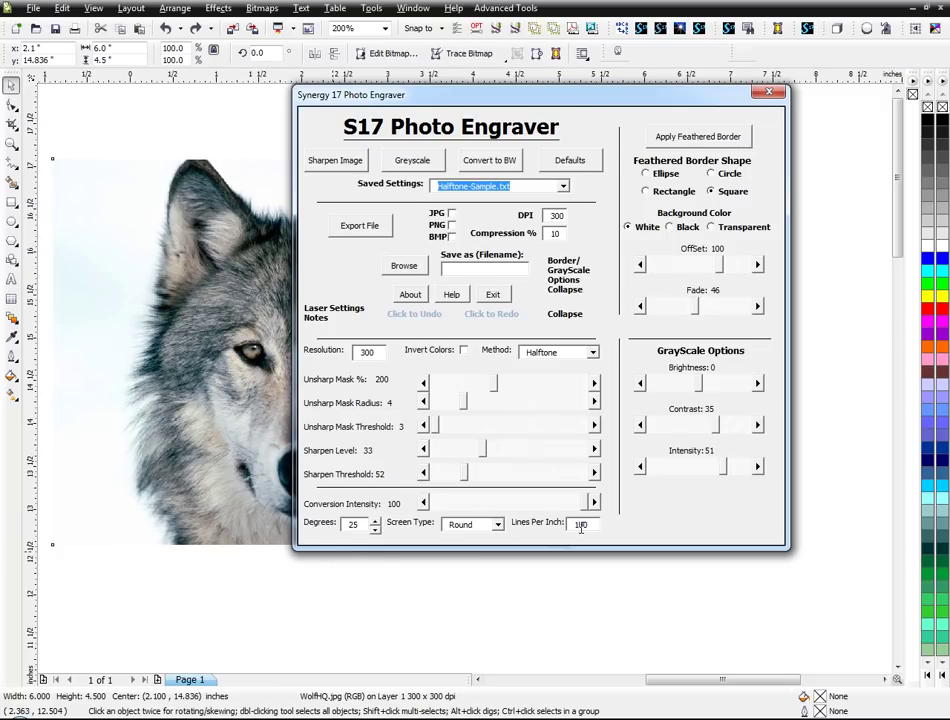
left_click(372, 186)
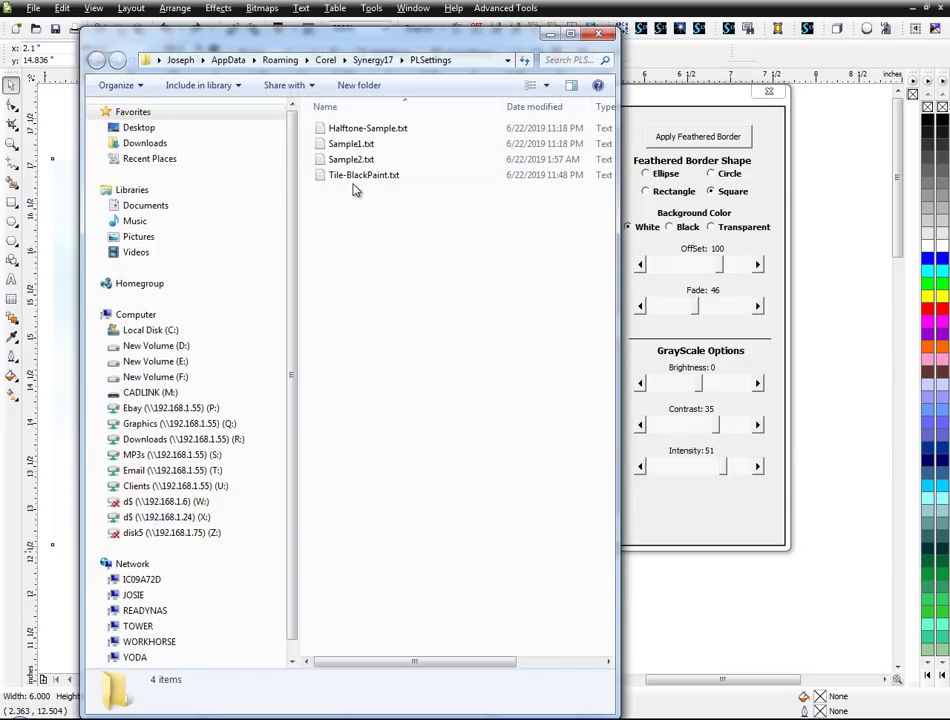
Step: Make a copy of Tile-BlackPaint.txt in the PLSettings folder
left_click_drag(356, 177, 386, 234)
left_click(405, 266)
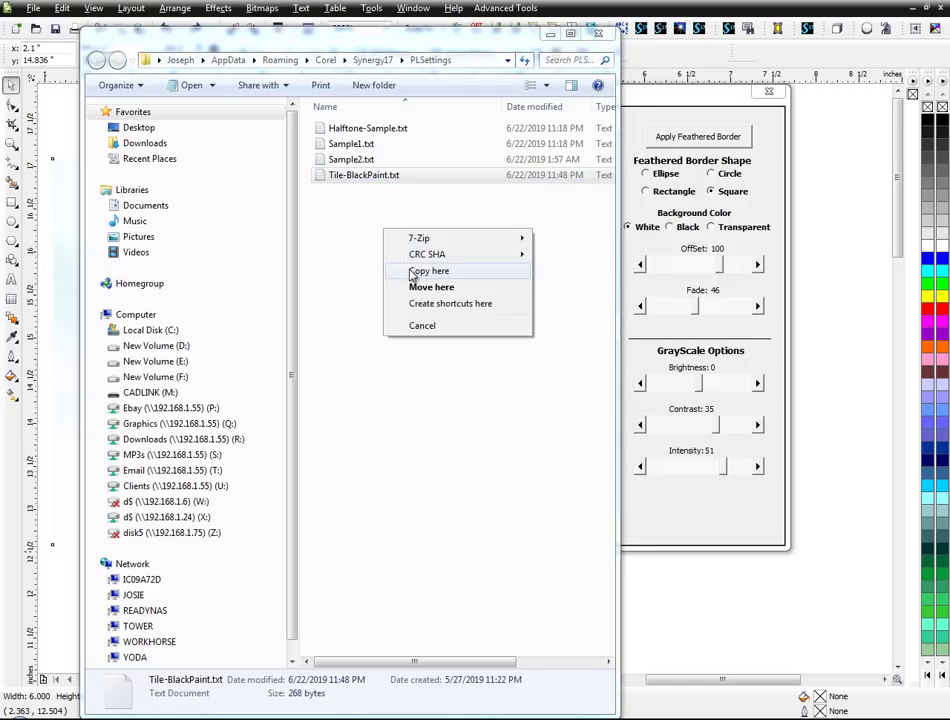
left_click(428, 271)
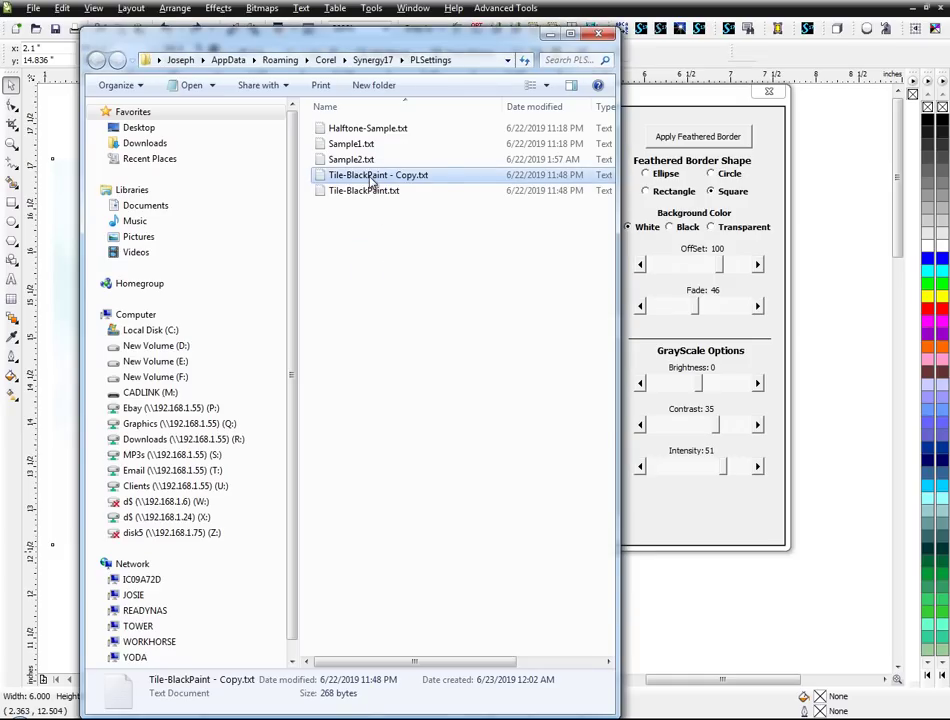
Step: Rename the copy to Leather.txt, then close Explorer and the Photo Engraver
left_click(372, 176)
type("Leather")
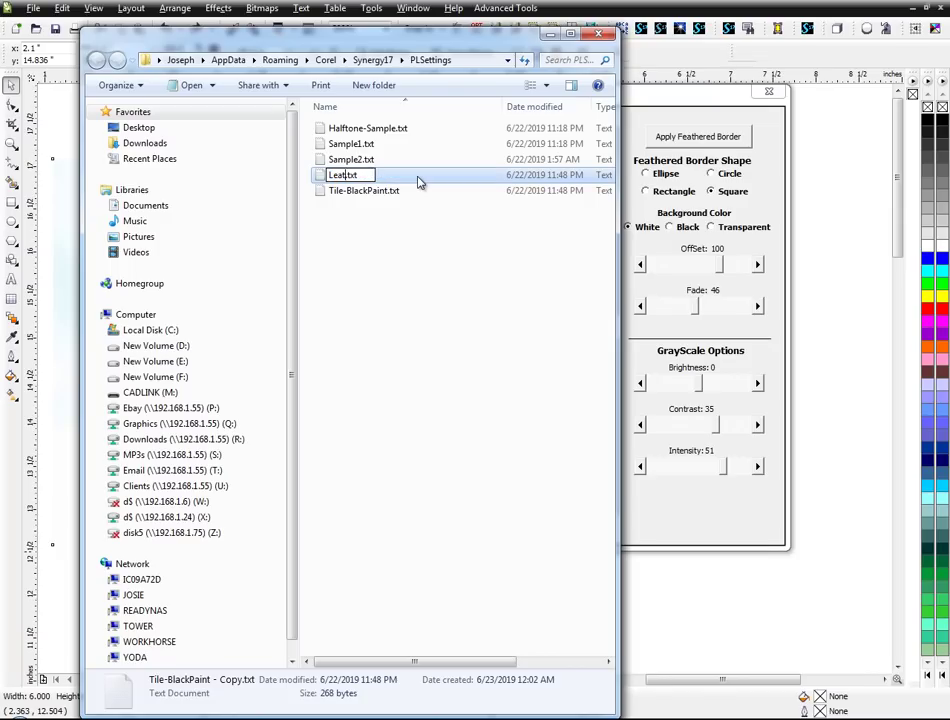
left_click(430, 252)
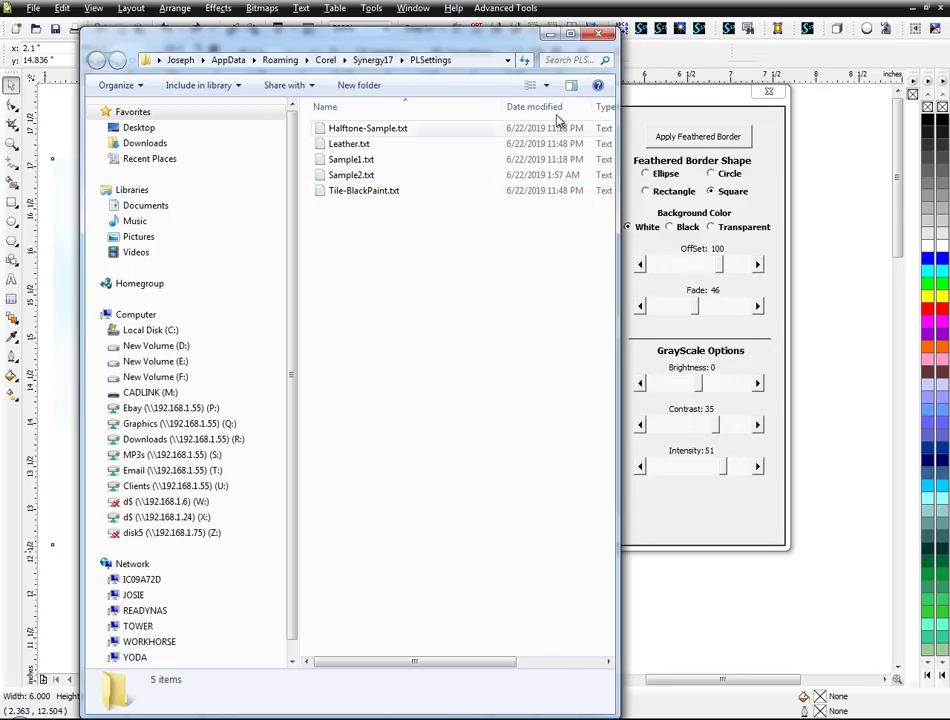
left_click(597, 34)
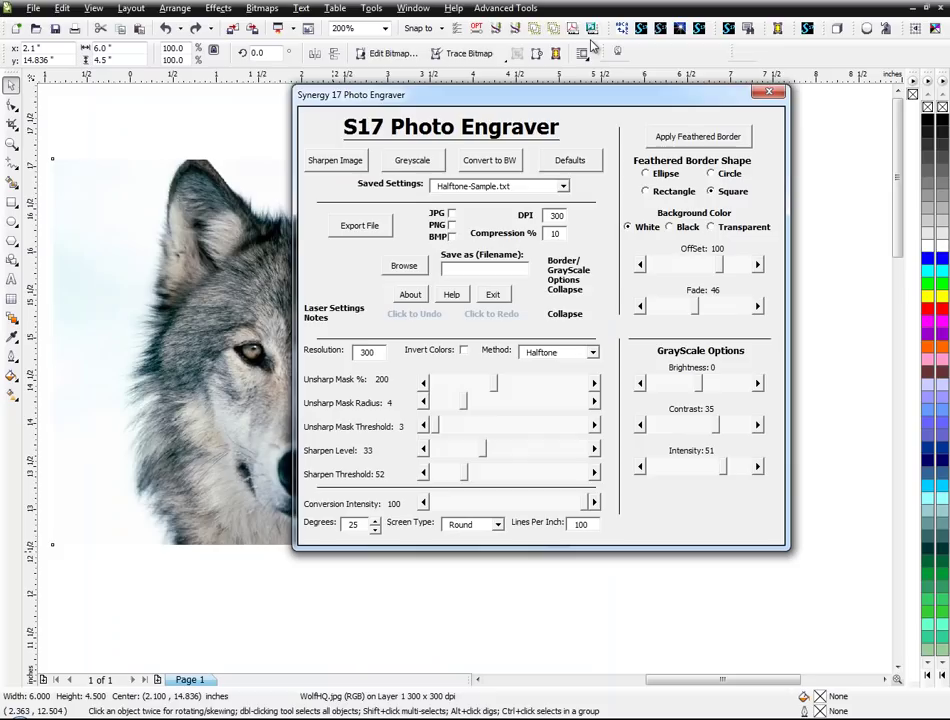
left_click(492, 294)
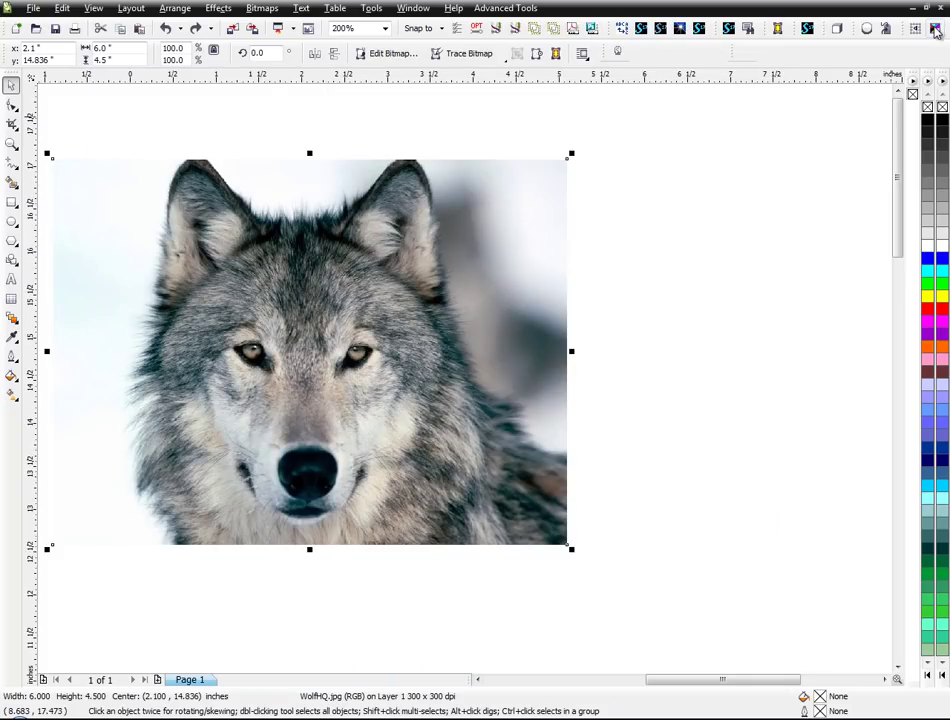
Step: Reopen the S17 Photo Engraver and look through its Saved Settings list
left_click(696, 27)
left_click(580, 327)
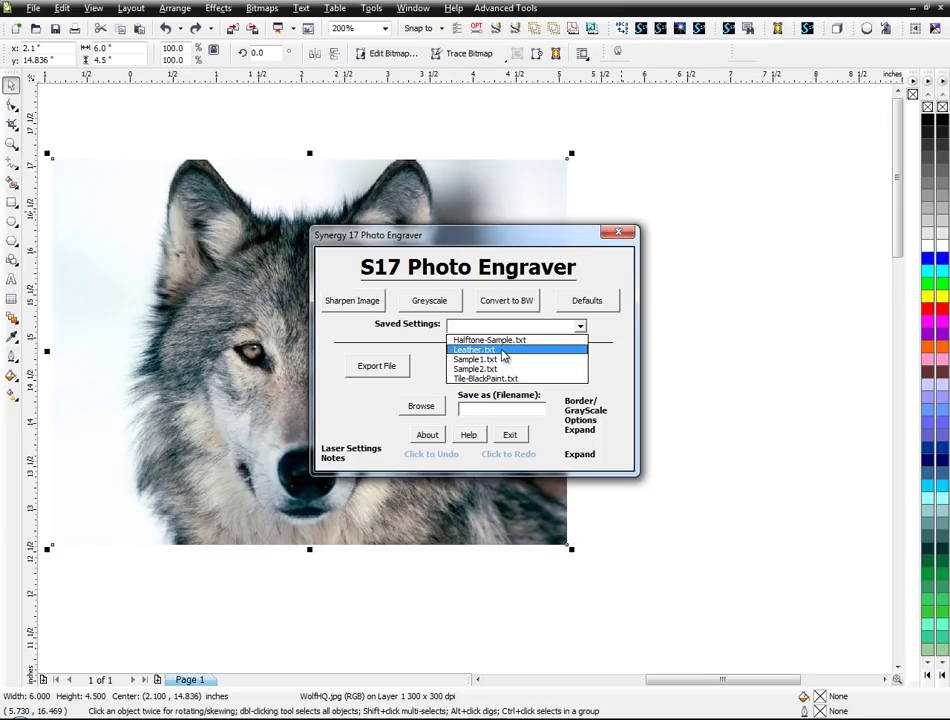
left_click(565, 359)
Step: View Leather.txt from PLSettings in Notepad, then confirm it appears in Saved Settings
left_click(423, 323)
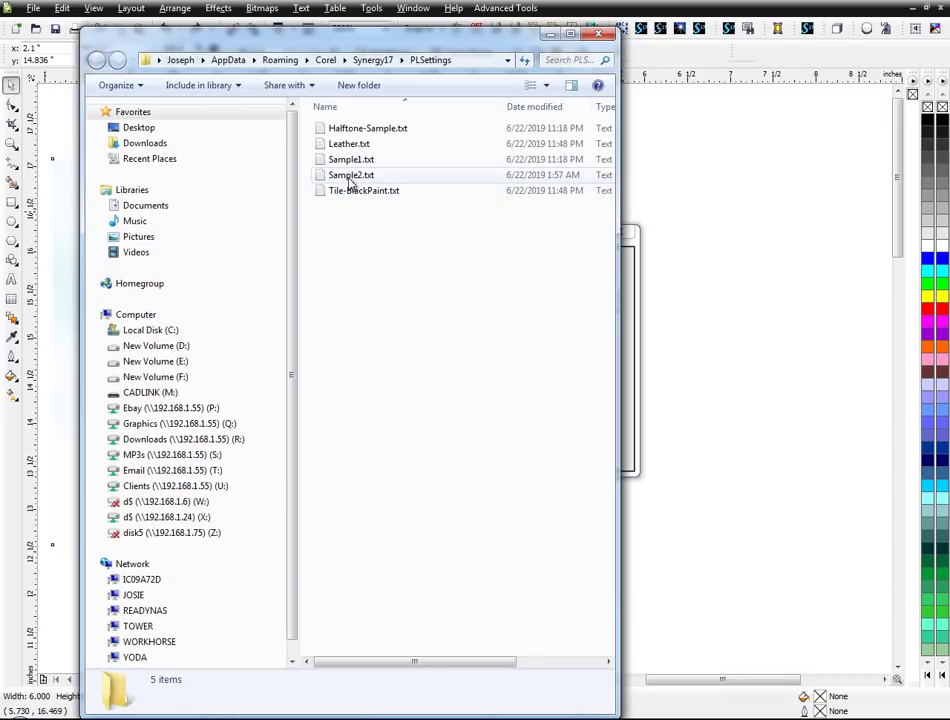
double_click(352, 146)
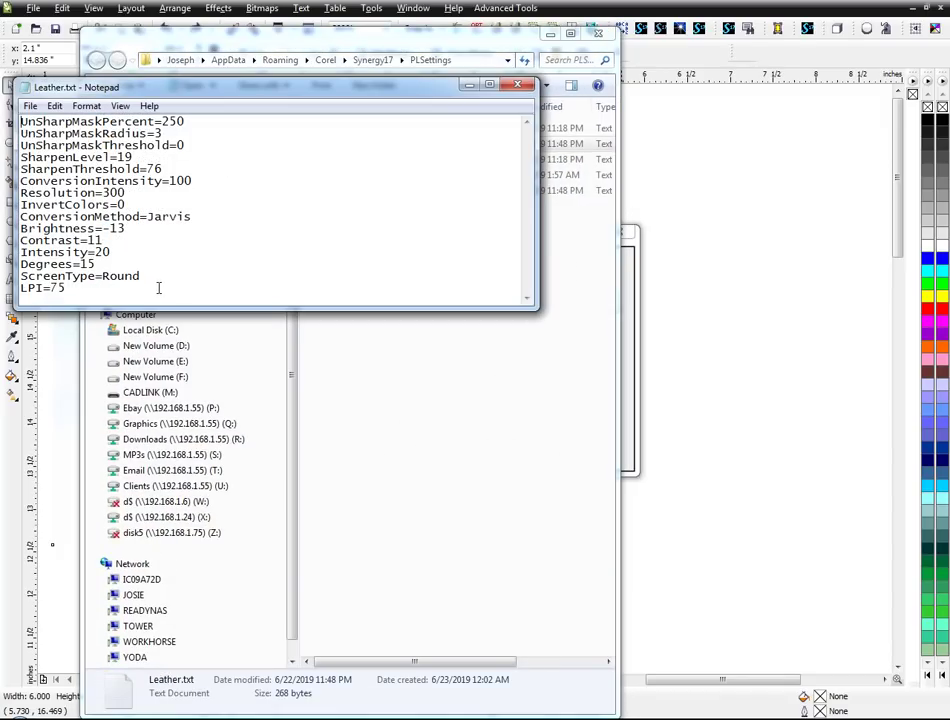
left_click(517, 84)
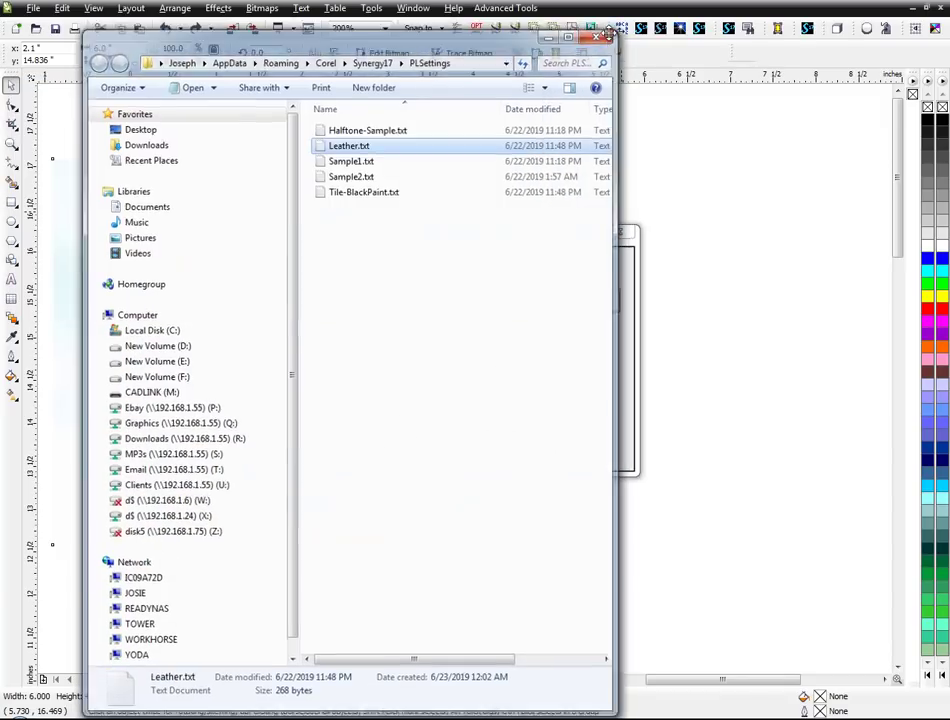
left_click(598, 33)
left_click(580, 326)
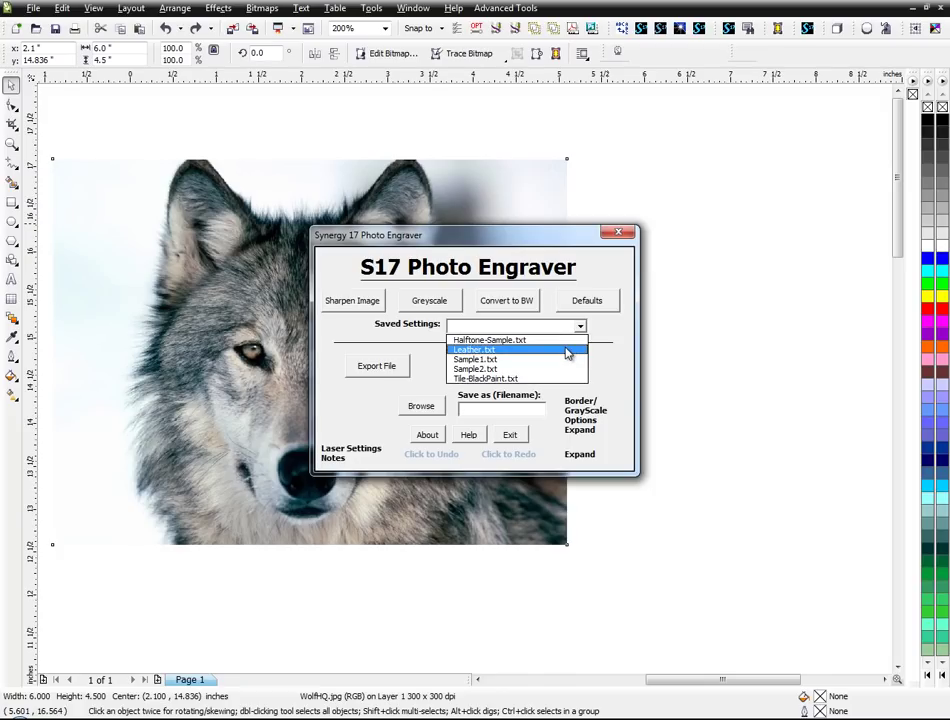
left_click(615, 360)
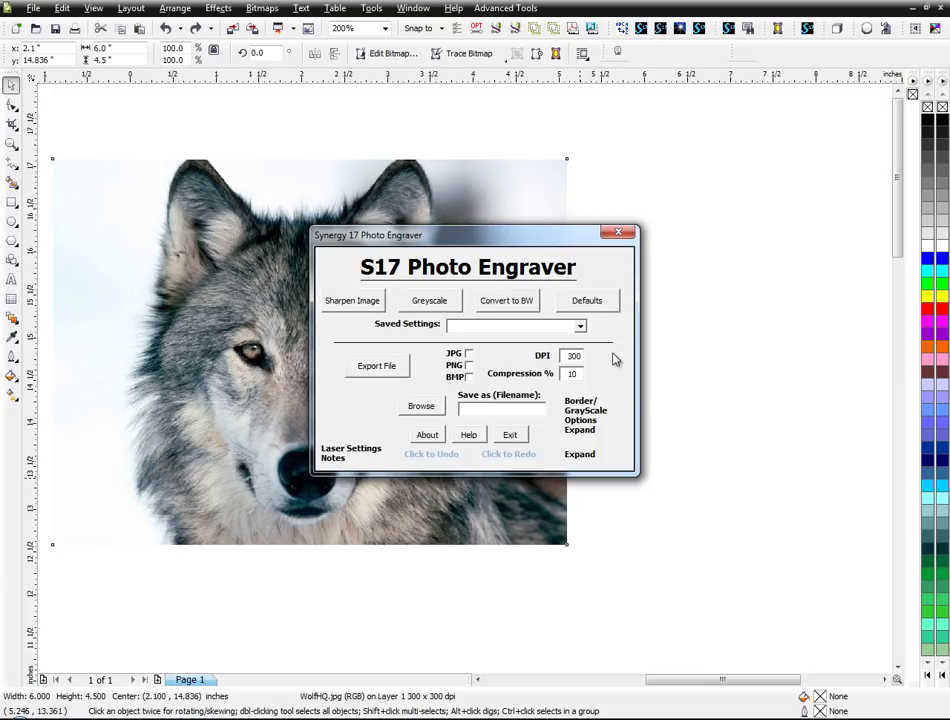
Step: Move the engraver dialog off the wolf and expand its sharpening and conversion settings
left_click_drag(563, 258, 779, 162)
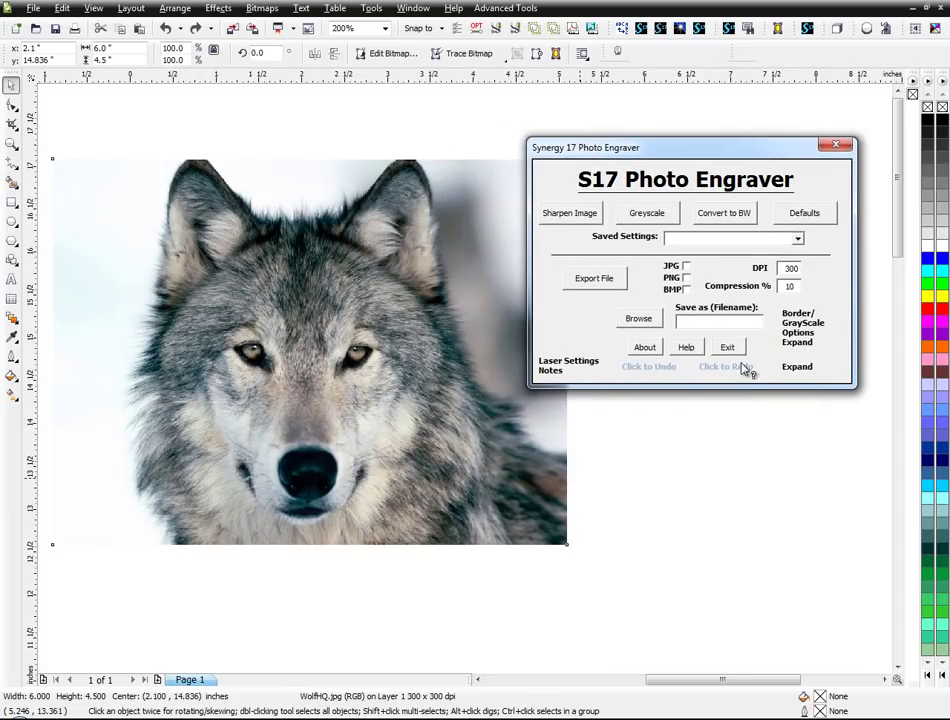
left_click_drag(717, 145, 668, 133)
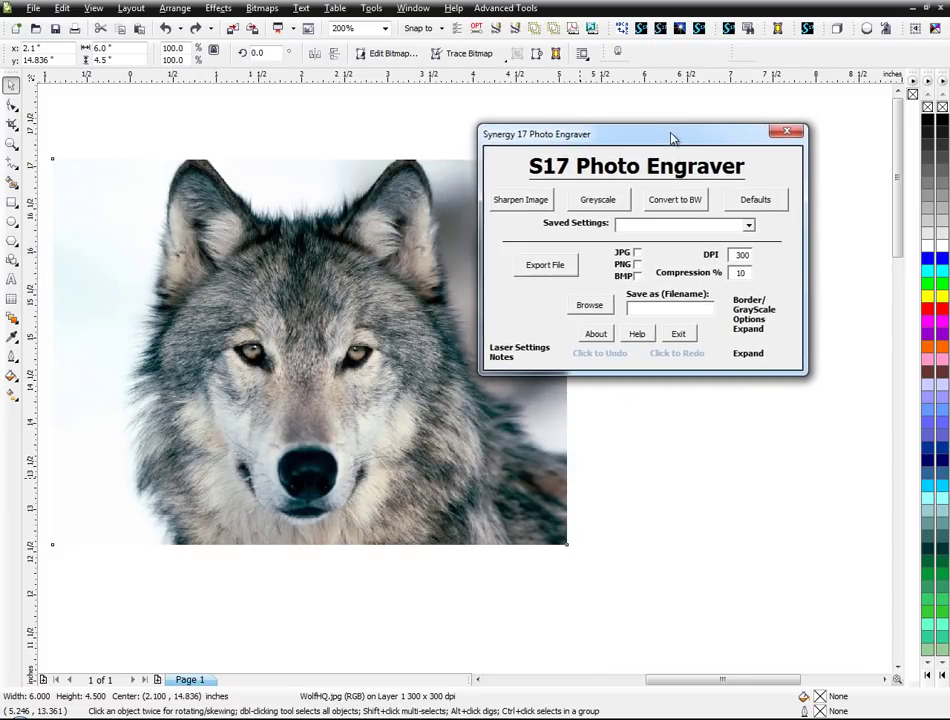
left_click(751, 353)
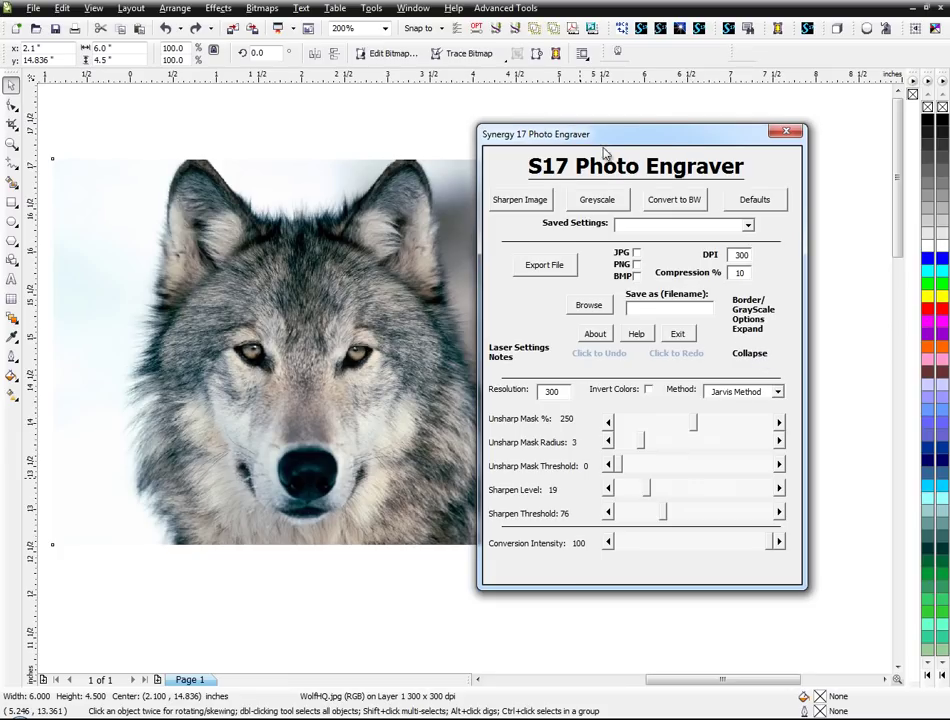
left_click_drag(604, 152, 708, 155)
Step: Load the Tile-BlackPaint saved settings and sharpen the selected wolf photo
left_click(543, 123)
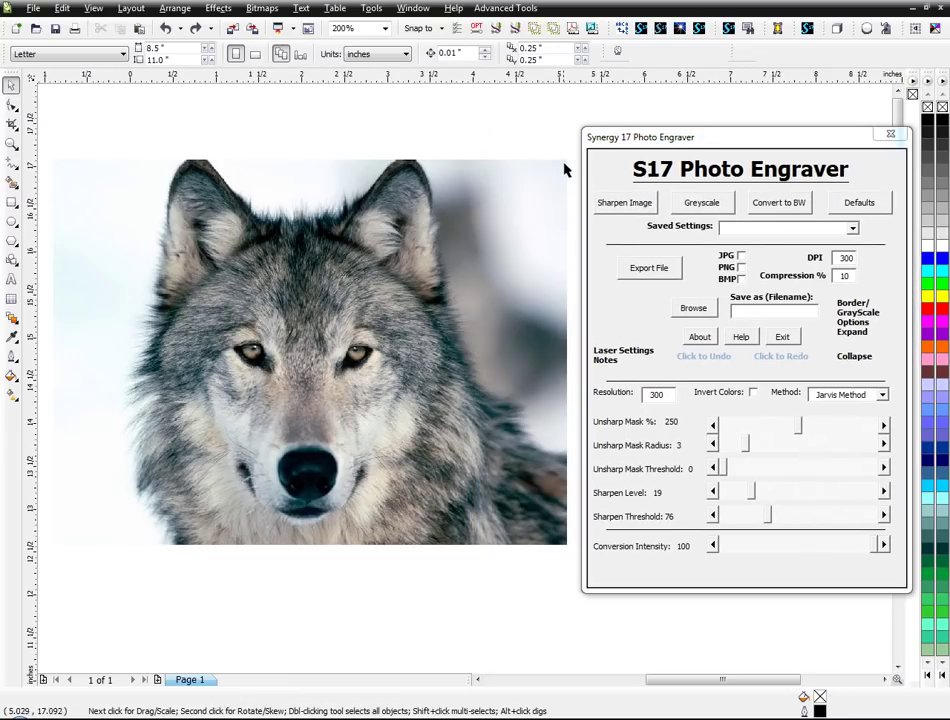
left_click(860, 231)
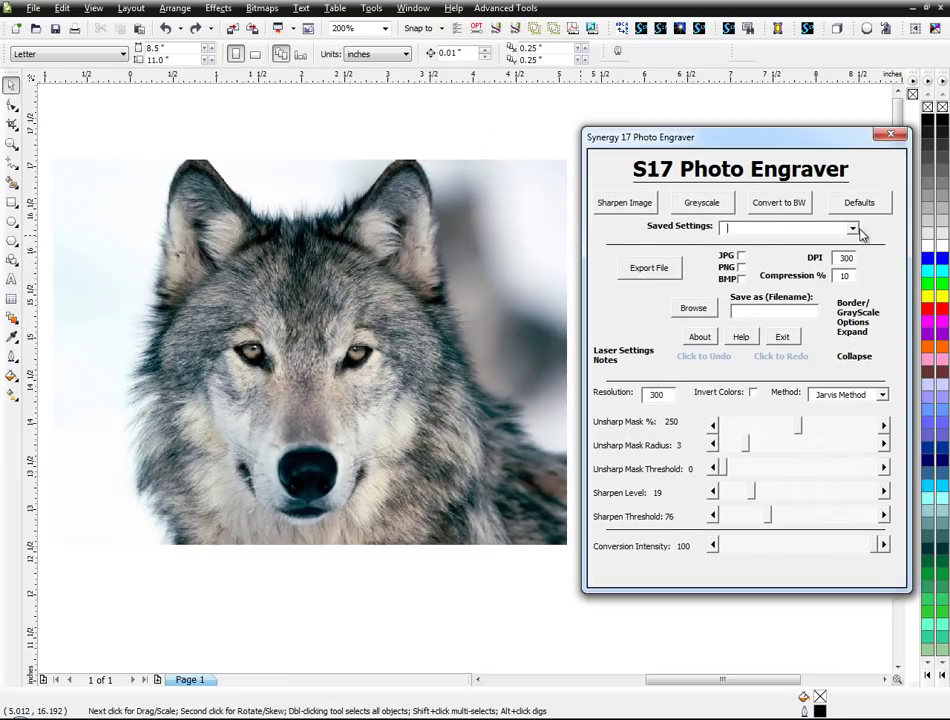
left_click(855, 229)
left_click(845, 279)
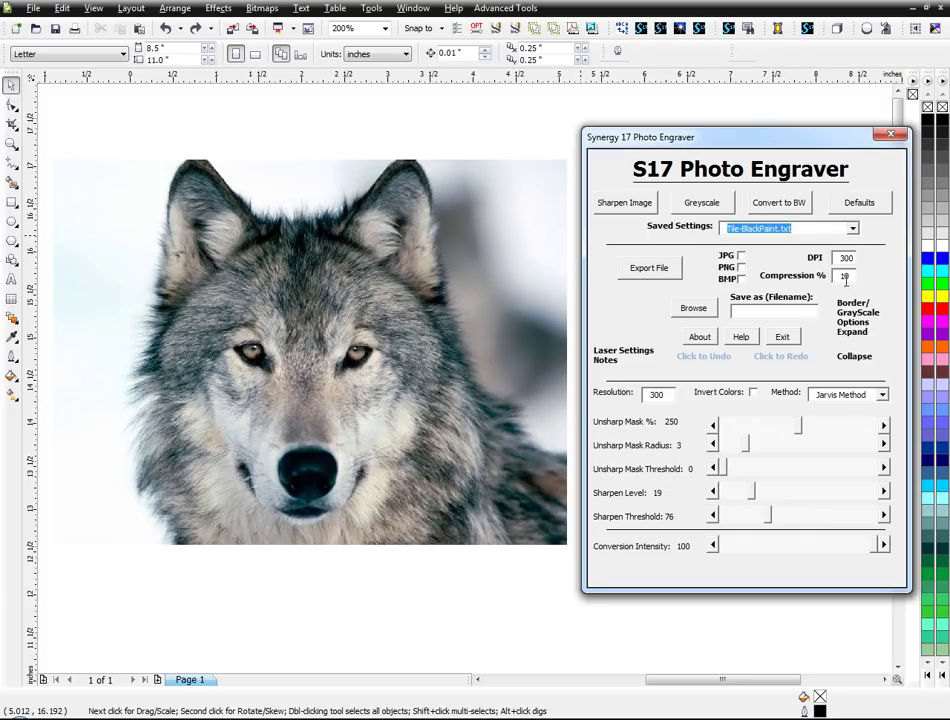
left_click(492, 237)
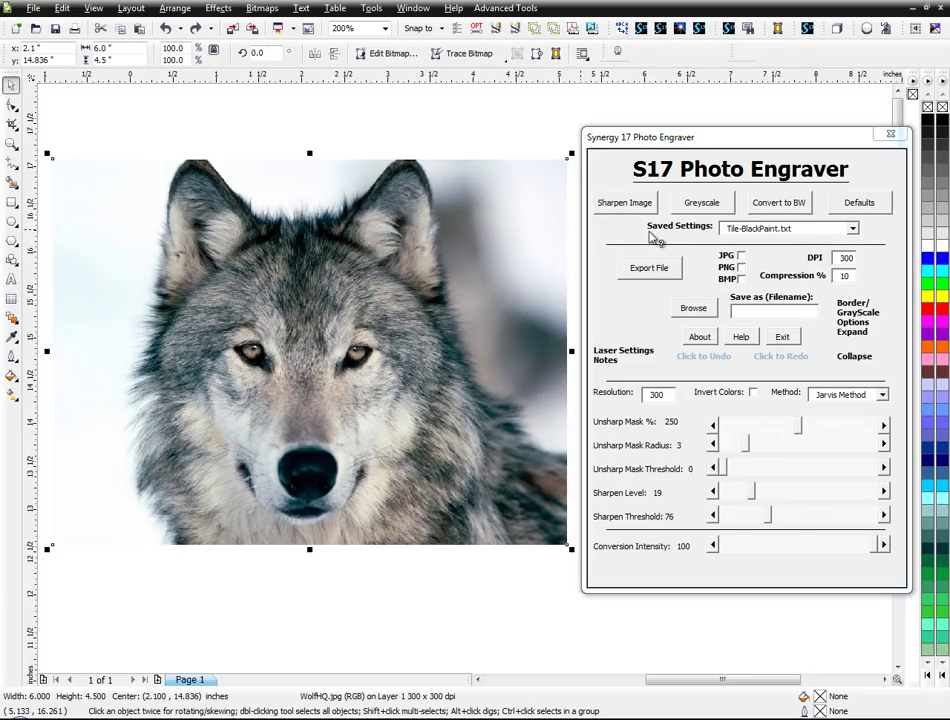
left_click(630, 203)
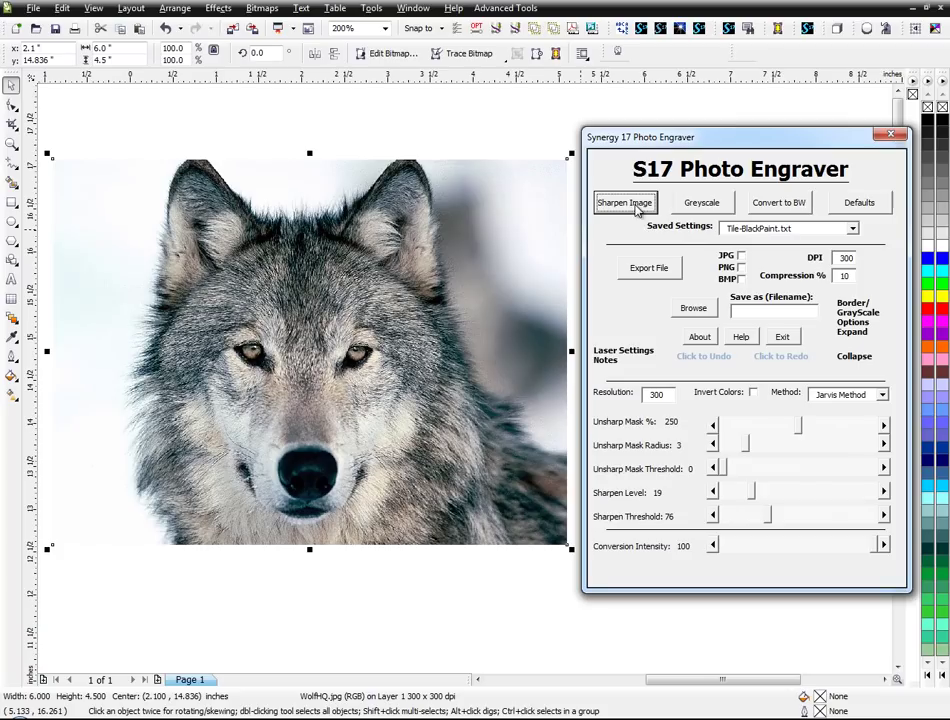
Step: Reveal the border and greyscale options and convert the wolf photo to greyscale
left_click_drag(685, 137, 407, 159)
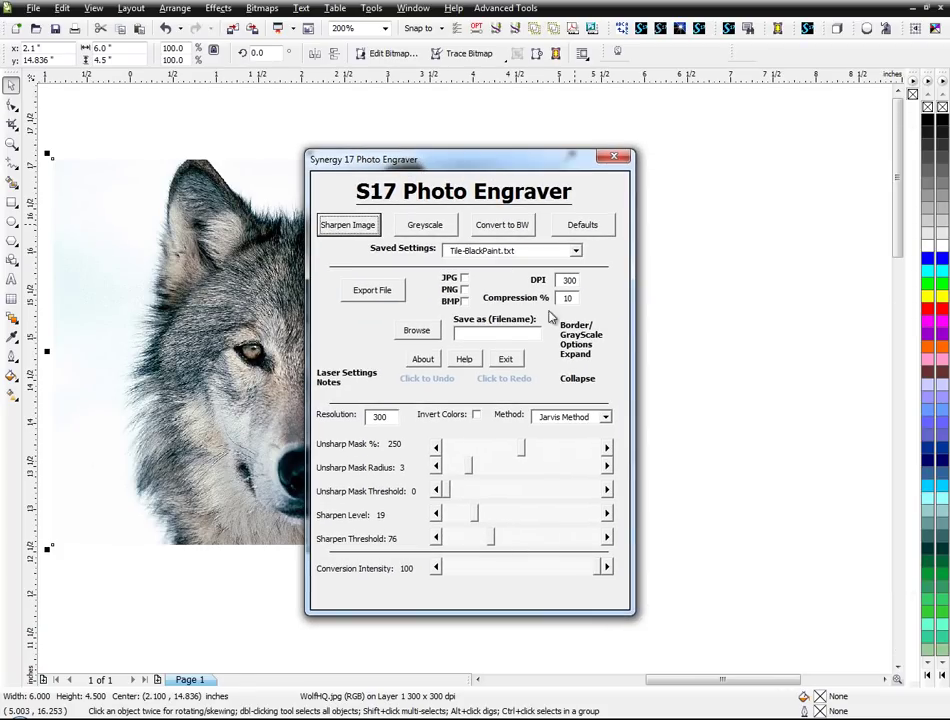
left_click(570, 354)
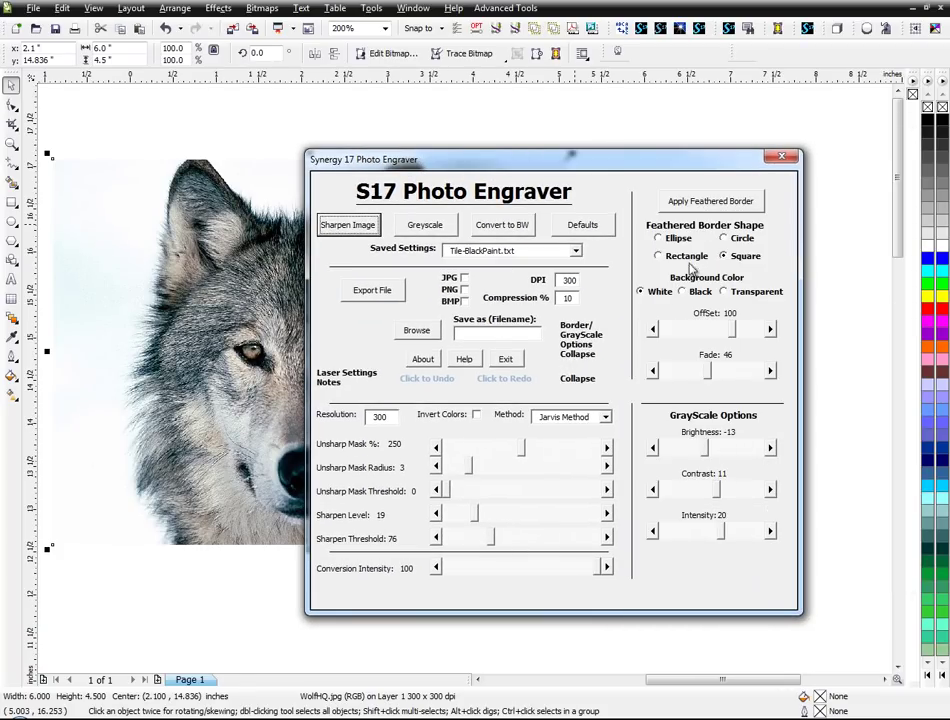
left_click_drag(498, 160, 608, 152)
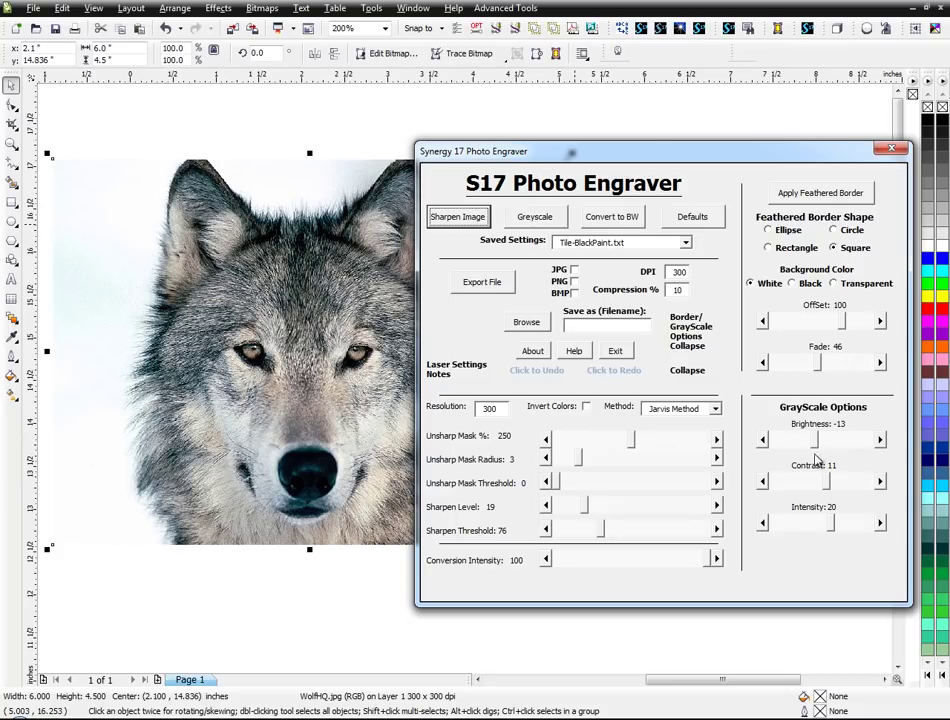
left_click(536, 218)
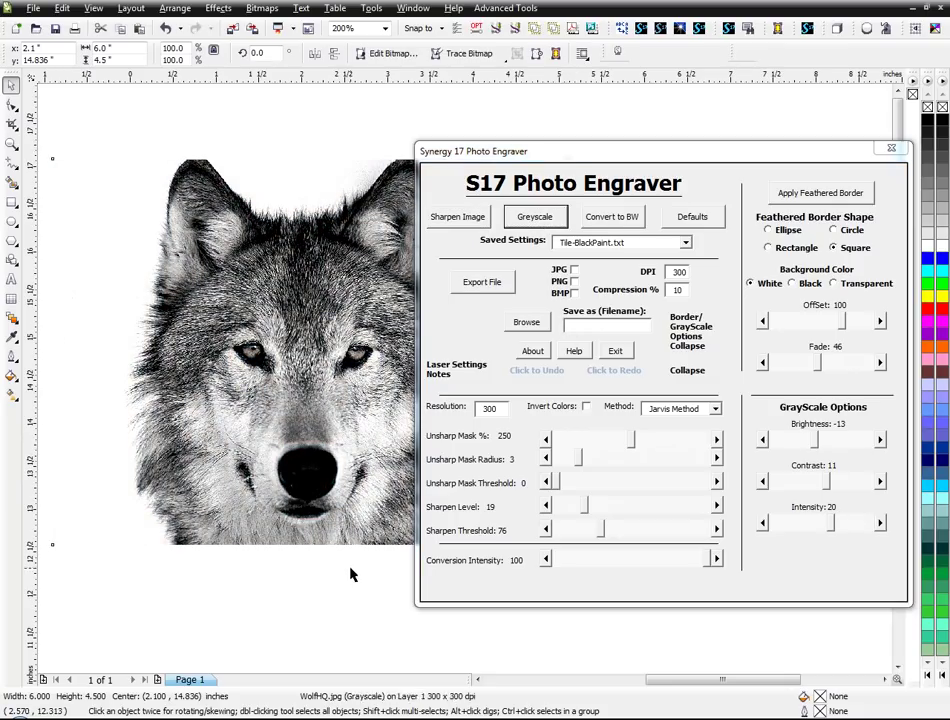
left_click(350, 574)
scroll(350, 288, "up", 1)
scroll(374, 400, "down", 1)
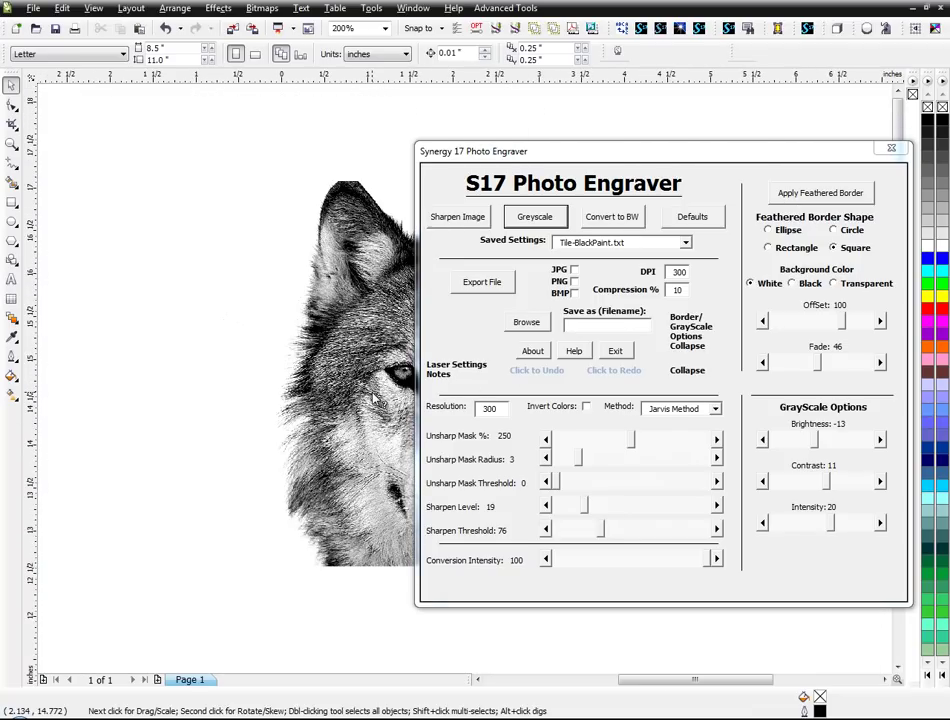
left_click_drag(541, 151, 494, 180)
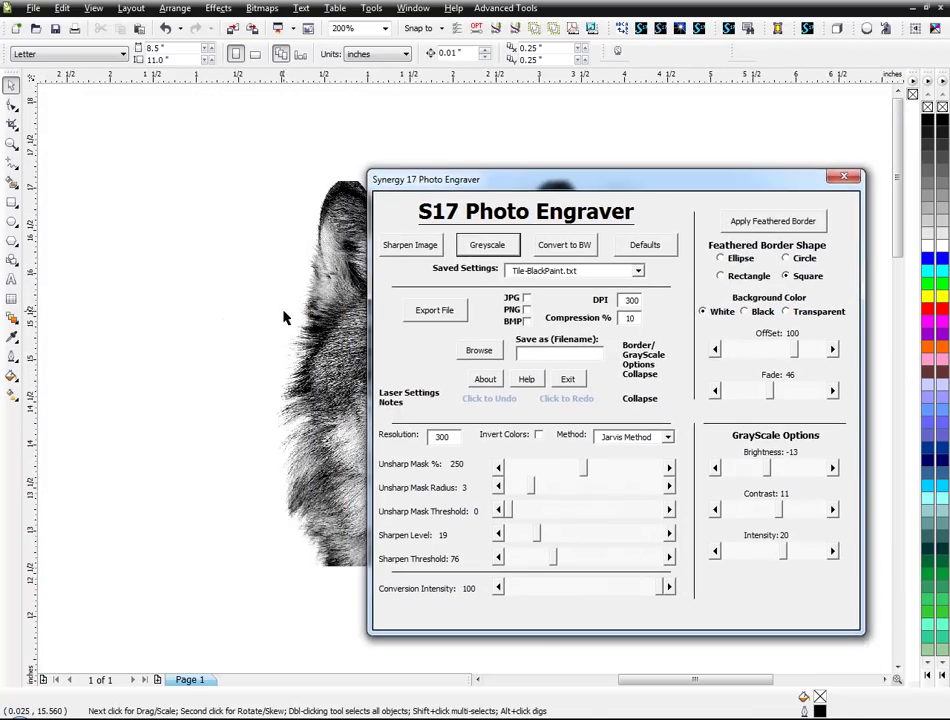
left_click(284, 318)
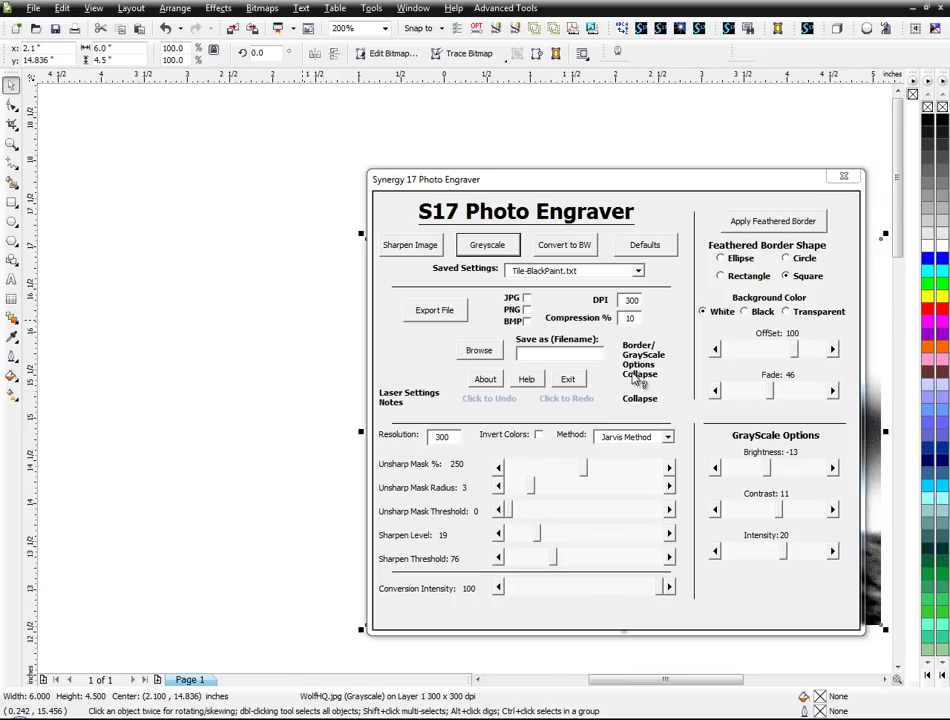
Step: Undo the greyscale, retry it with Brightness 48, then undo the lighter result
left_click_drag(625, 682, 700, 682)
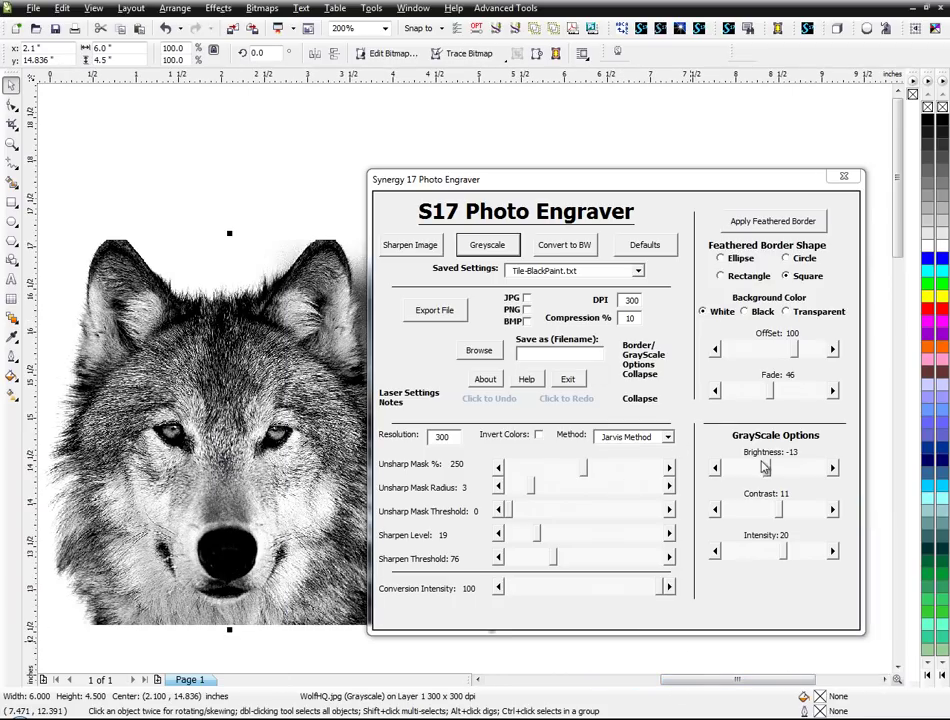
left_click(503, 401)
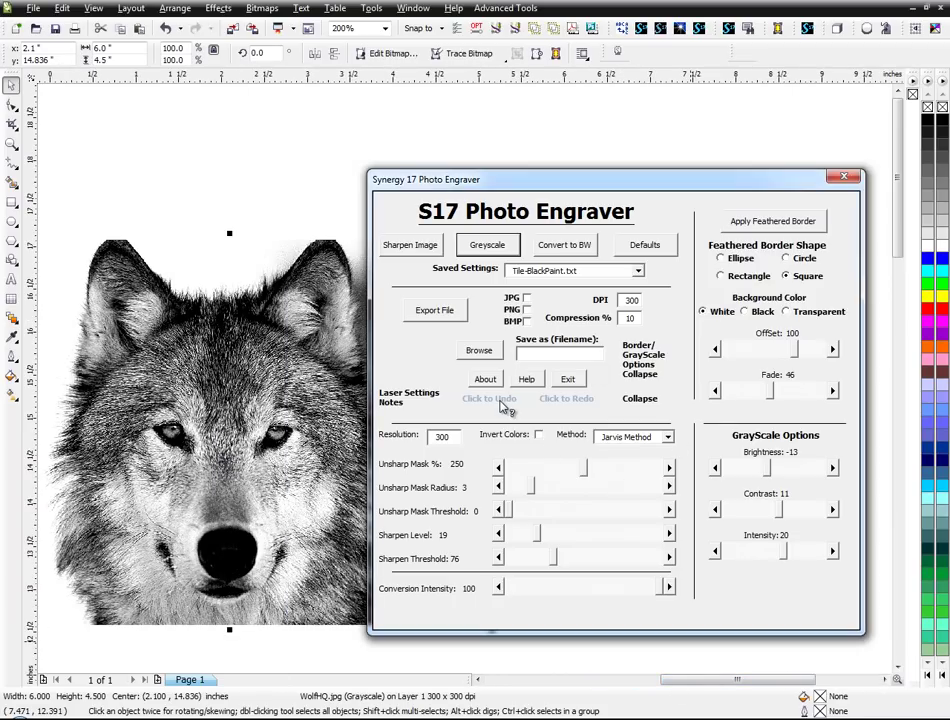
left_click_drag(771, 470, 801, 472)
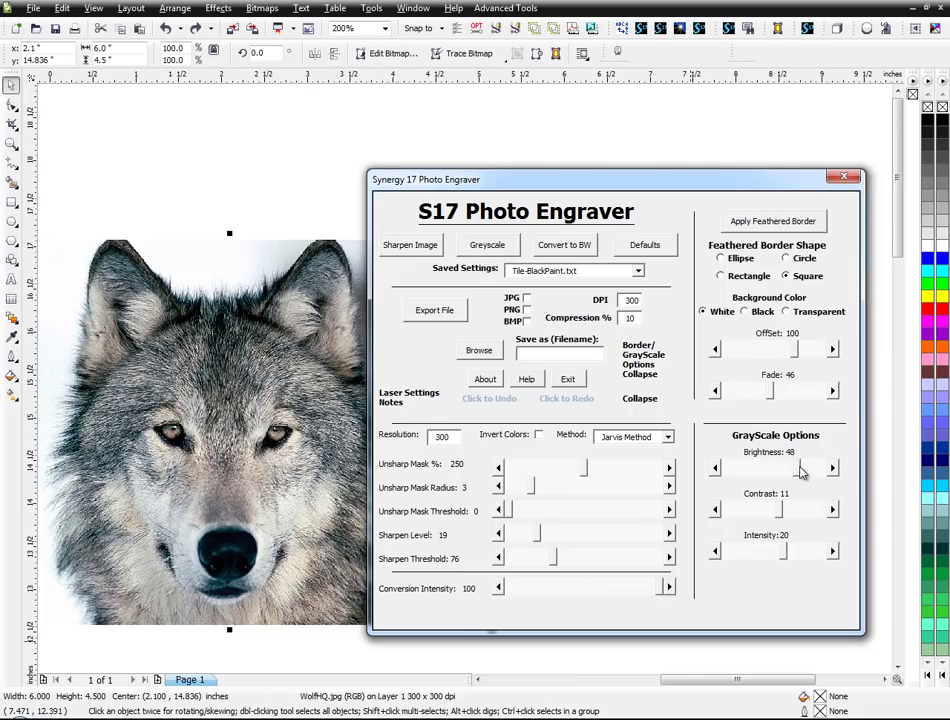
left_click(487, 244)
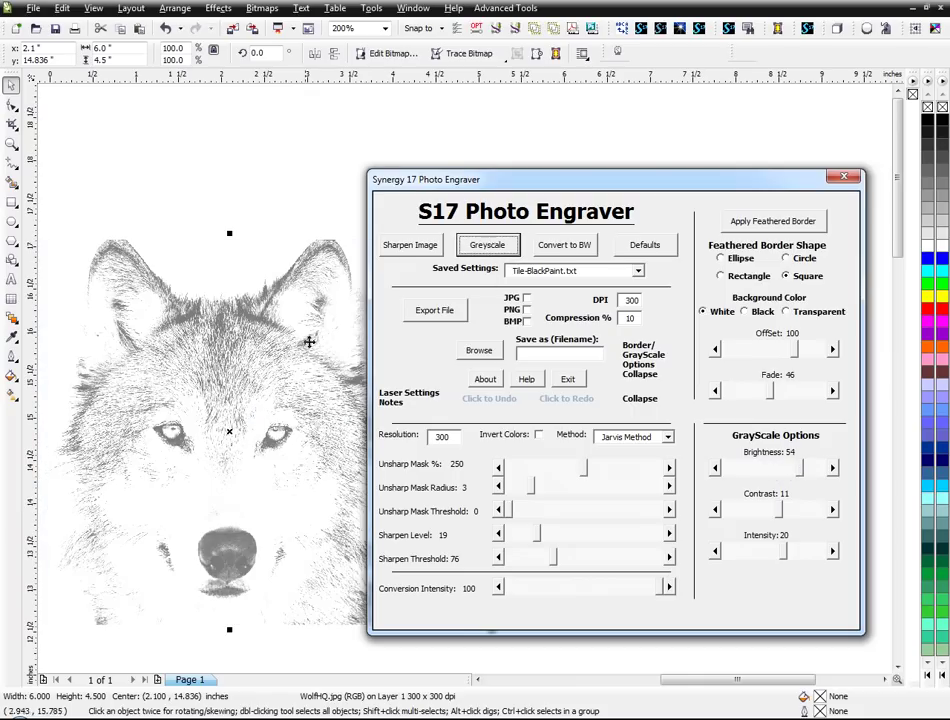
left_click(510, 401)
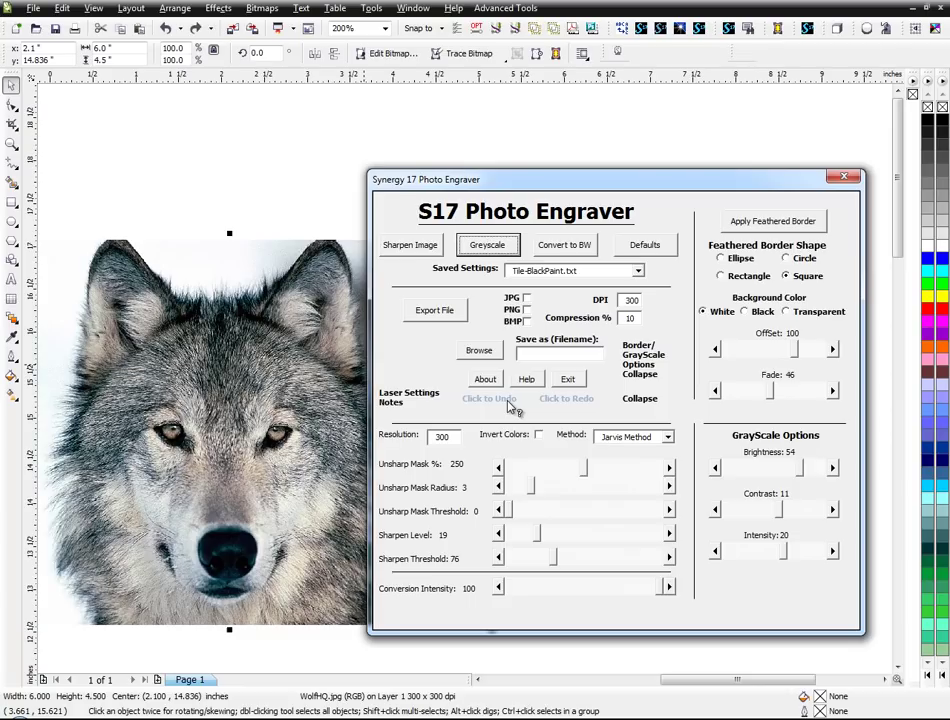
Step: Load the Sample1 saved settings, then reload Tile-BlackPaint
left_click(637, 271)
left_click(560, 303)
left_click(637, 271)
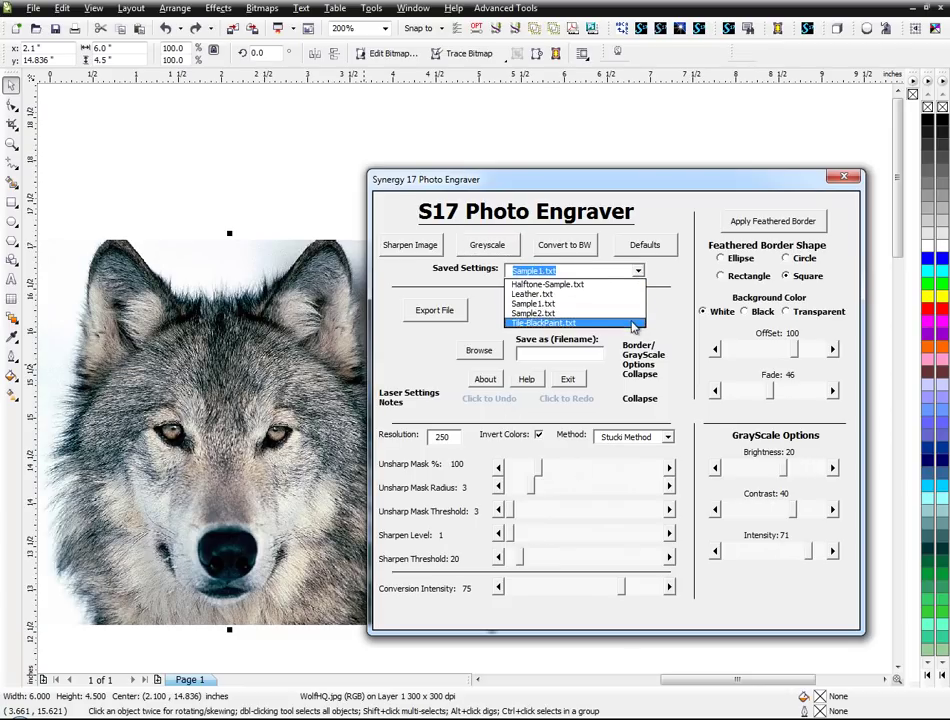
left_click(633, 323)
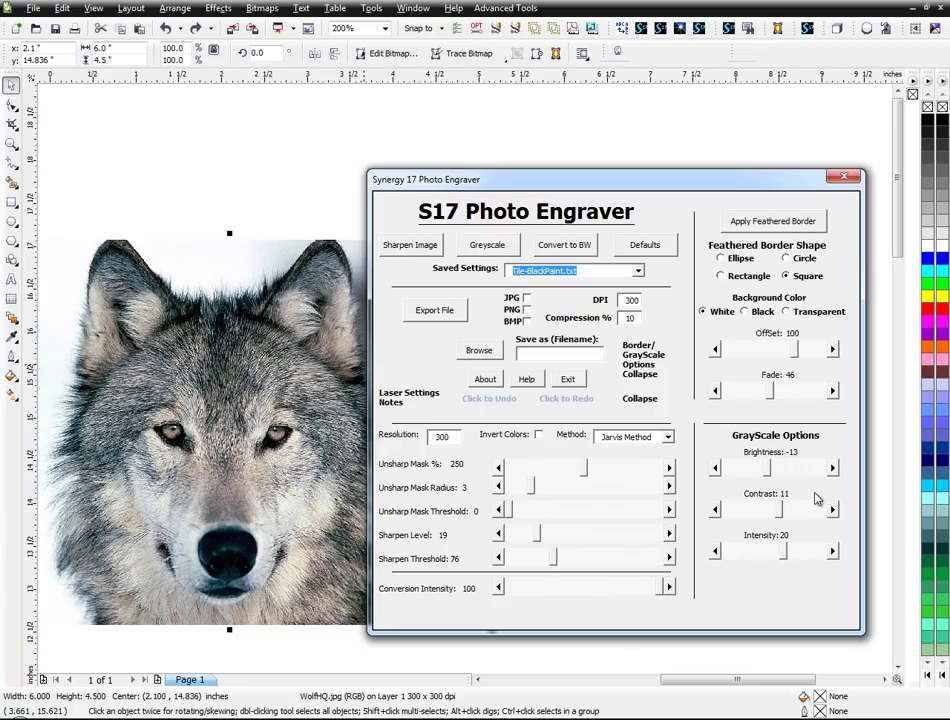
Step: Convert the wolf photo to greyscale and reselect it
left_click(504, 252)
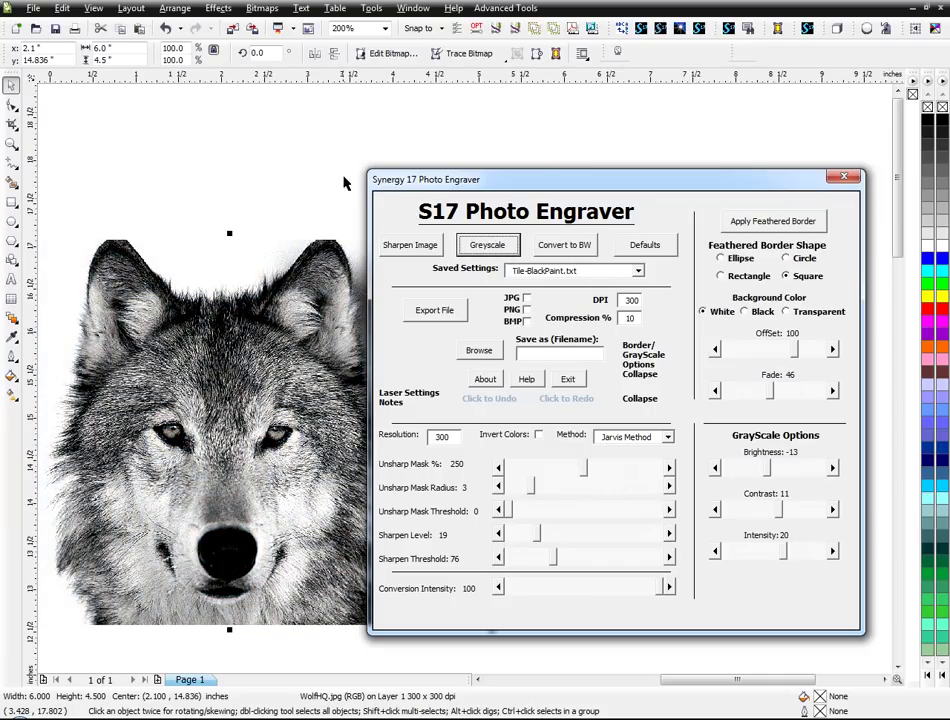
left_click(343, 183)
left_click_drag(422, 185, 459, 173)
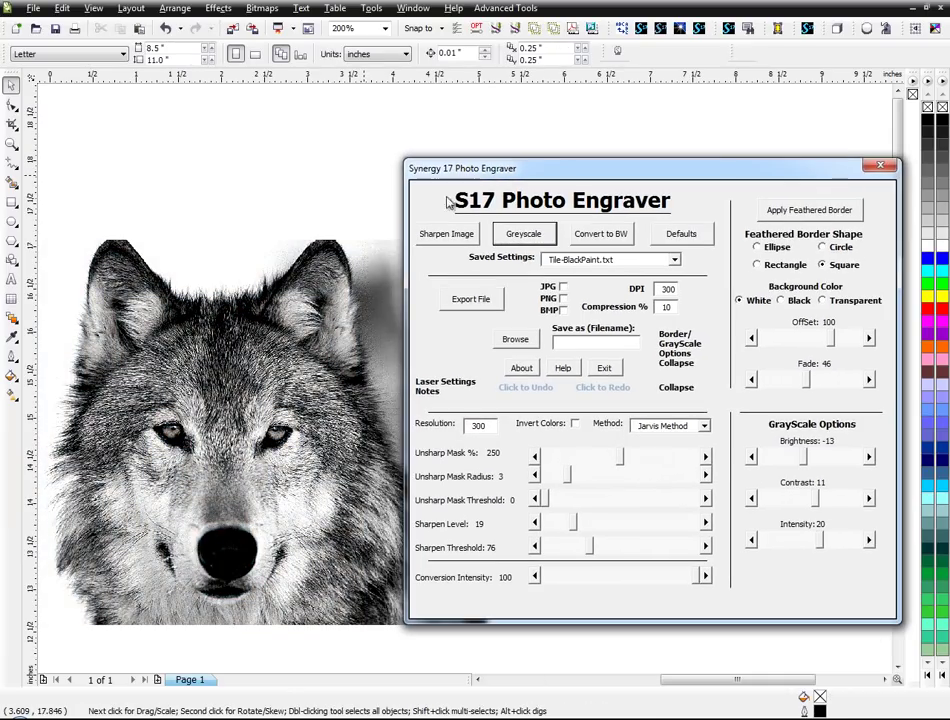
left_click(300, 345)
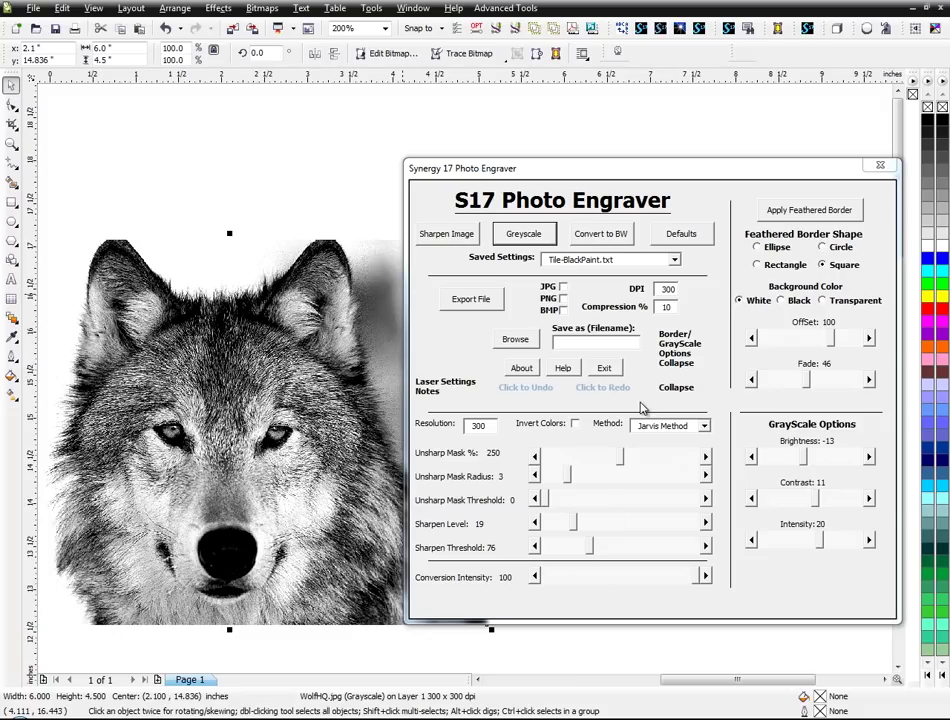
Step: Convert the wolf to black and white using the Stucki dithering method
left_click(699, 428)
left_click(689, 451)
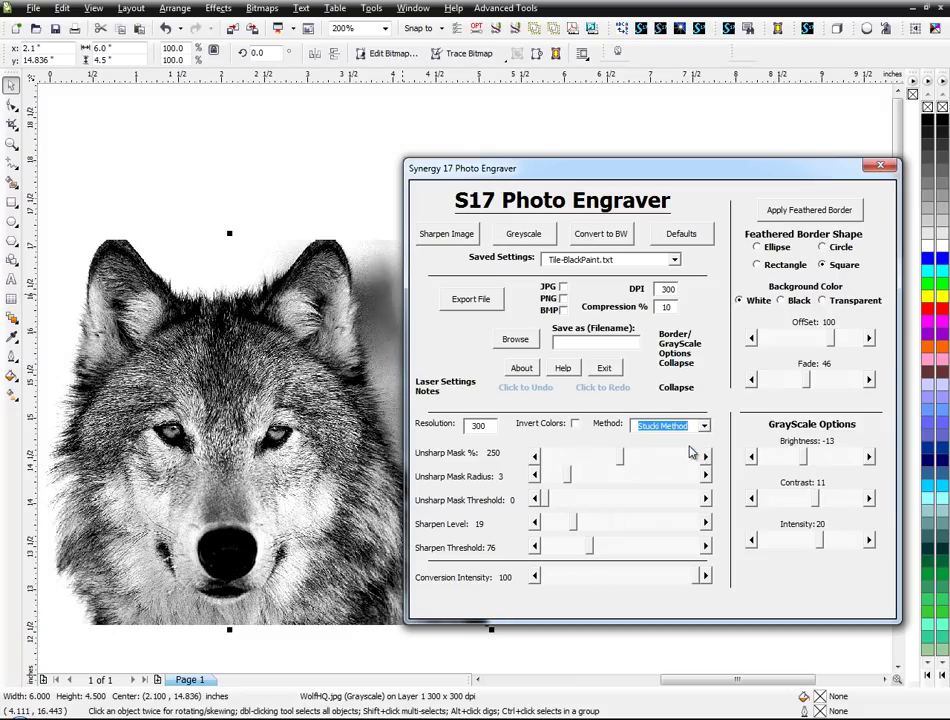
left_click(590, 238)
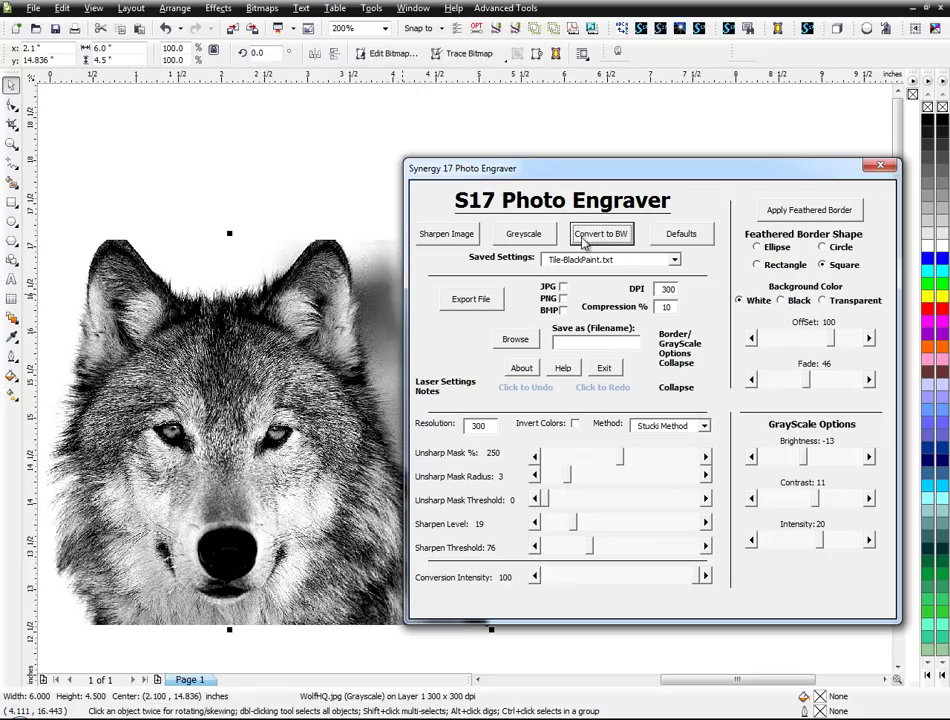
scroll(225, 530, "up", 2)
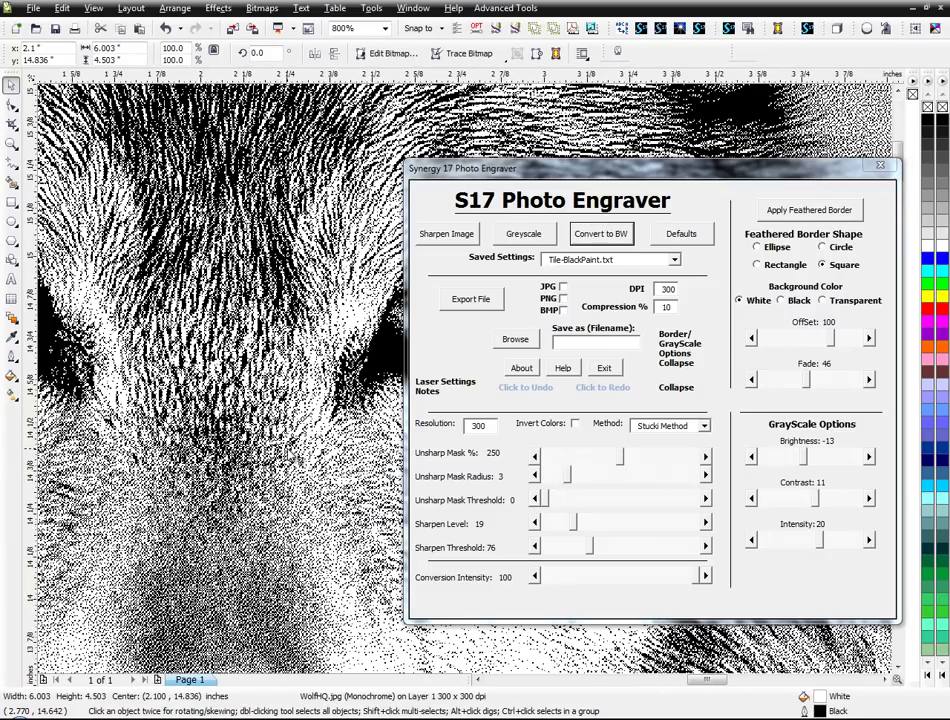
scroll(300, 450, "down", 1)
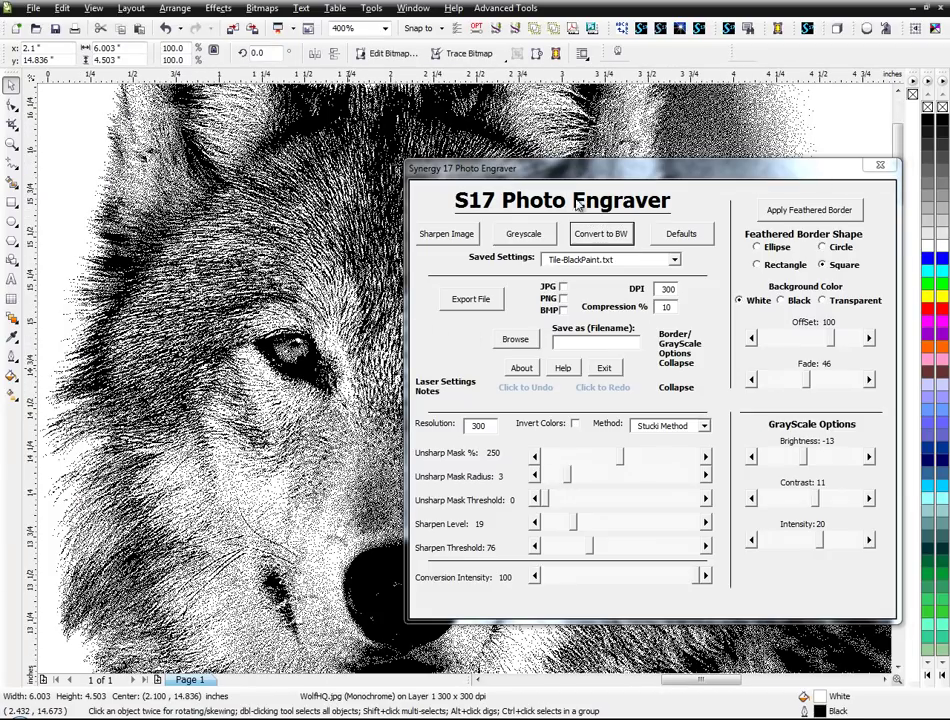
scroll(329, 339, "down", 1)
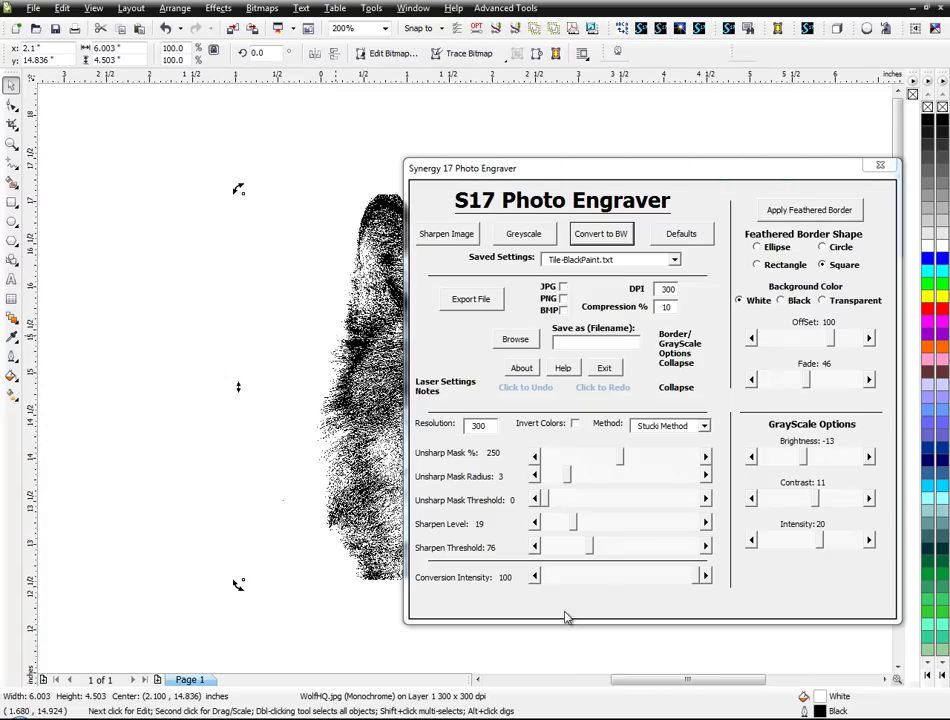
left_click_drag(656, 685, 695, 682)
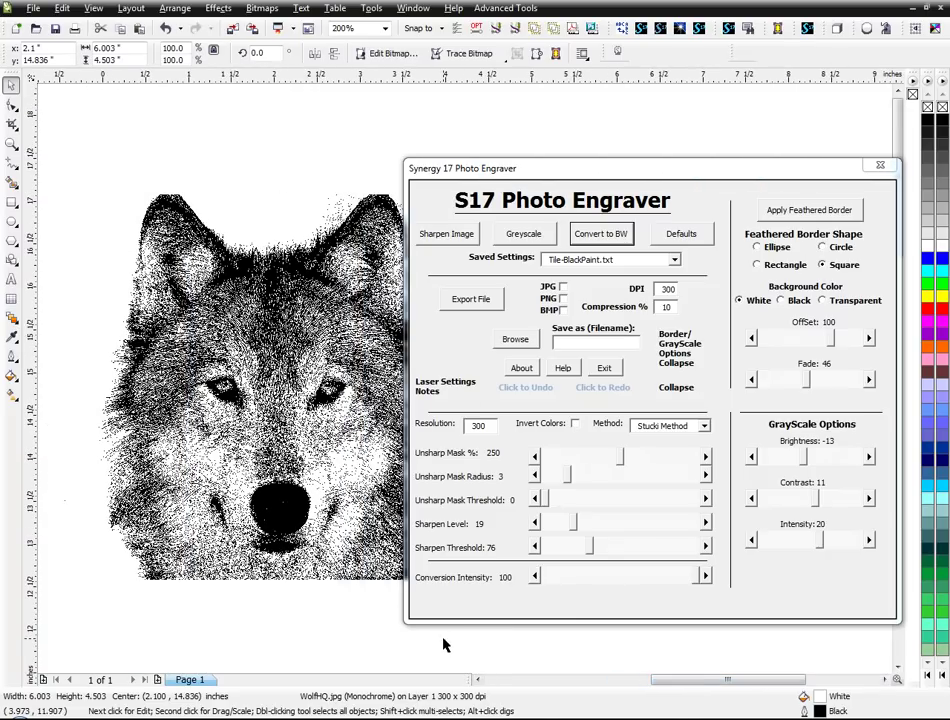
left_click(445, 642)
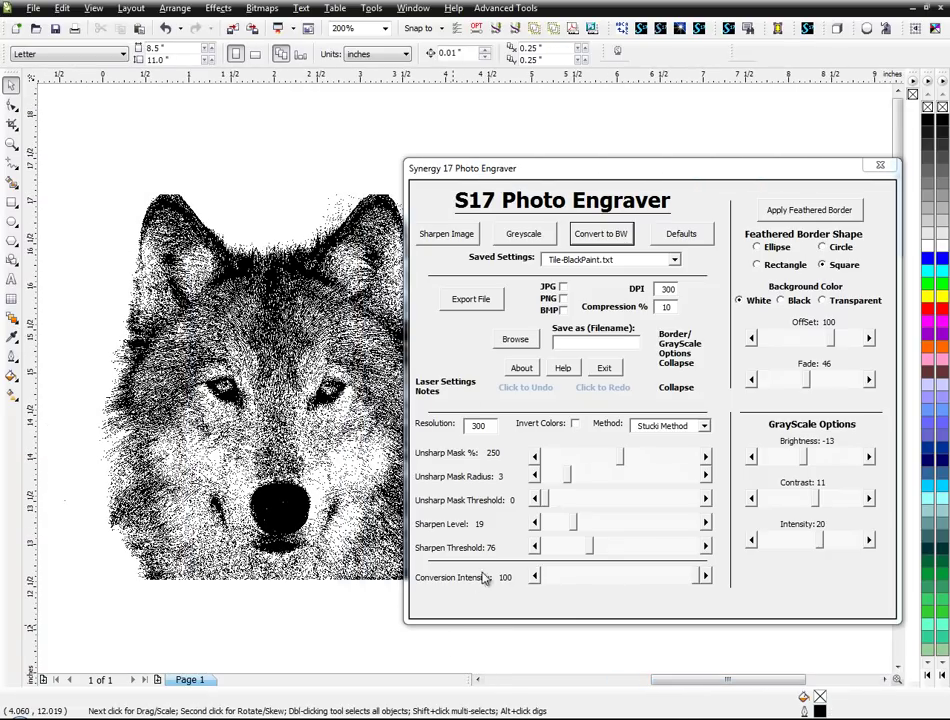
Step: Enable JPG export and set My Pictures as the export folder
left_click(563, 288)
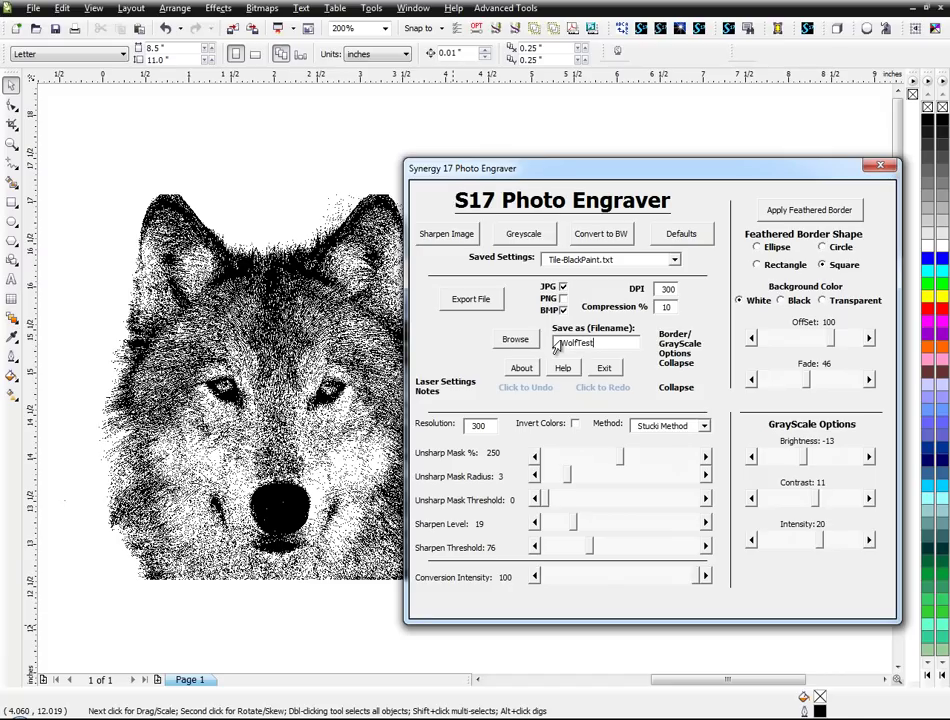
left_click(515, 339)
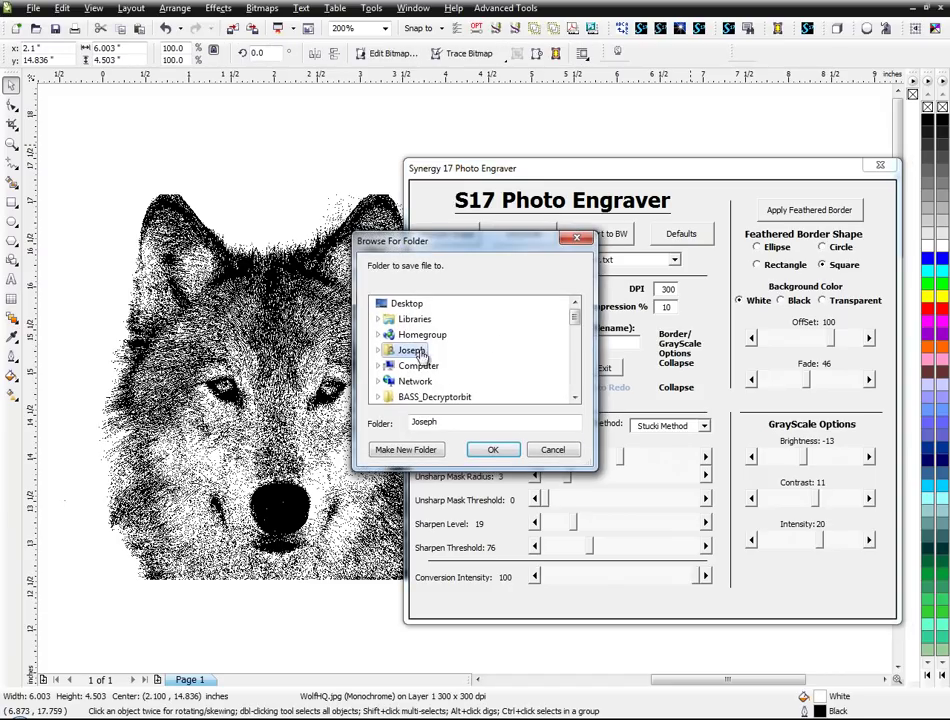
left_click(378, 350)
left_click(575, 335)
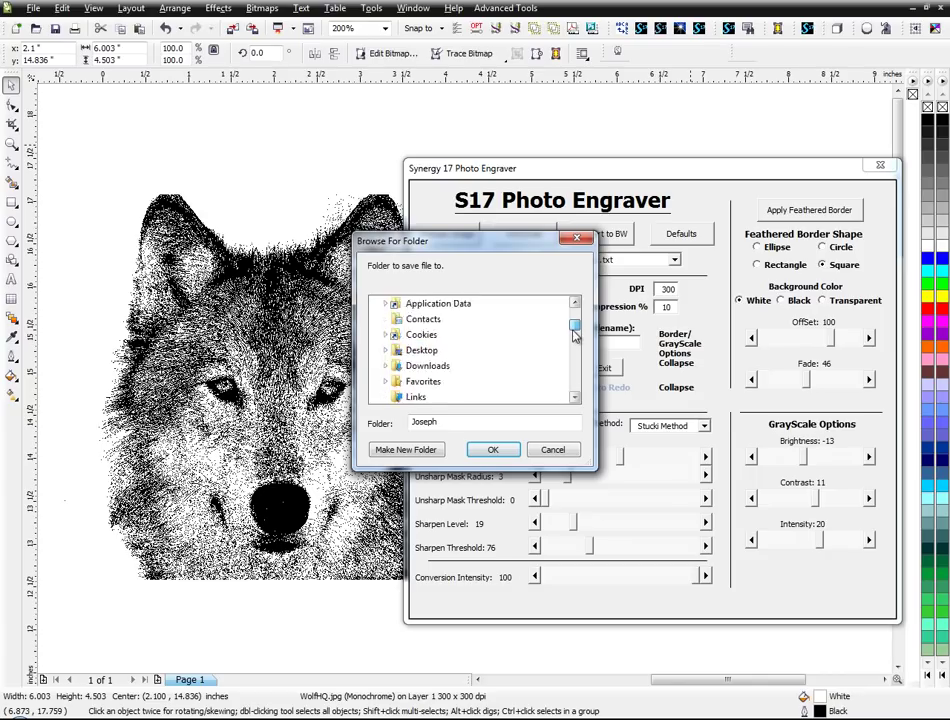
scroll(575, 335, "down", 3)
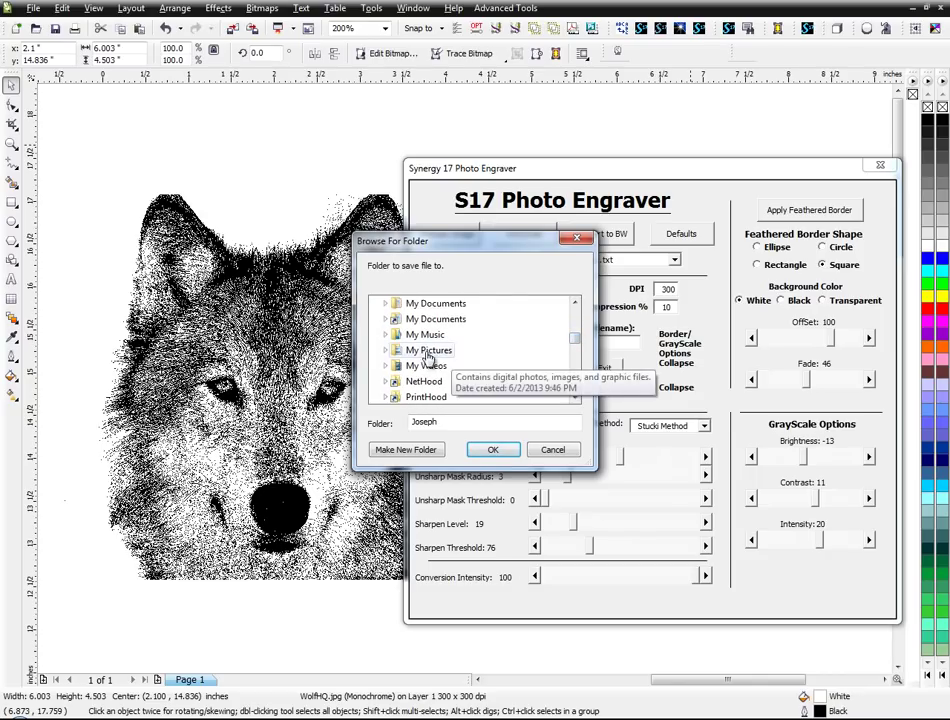
double_click(428, 352)
scroll(576, 346, "down", 3)
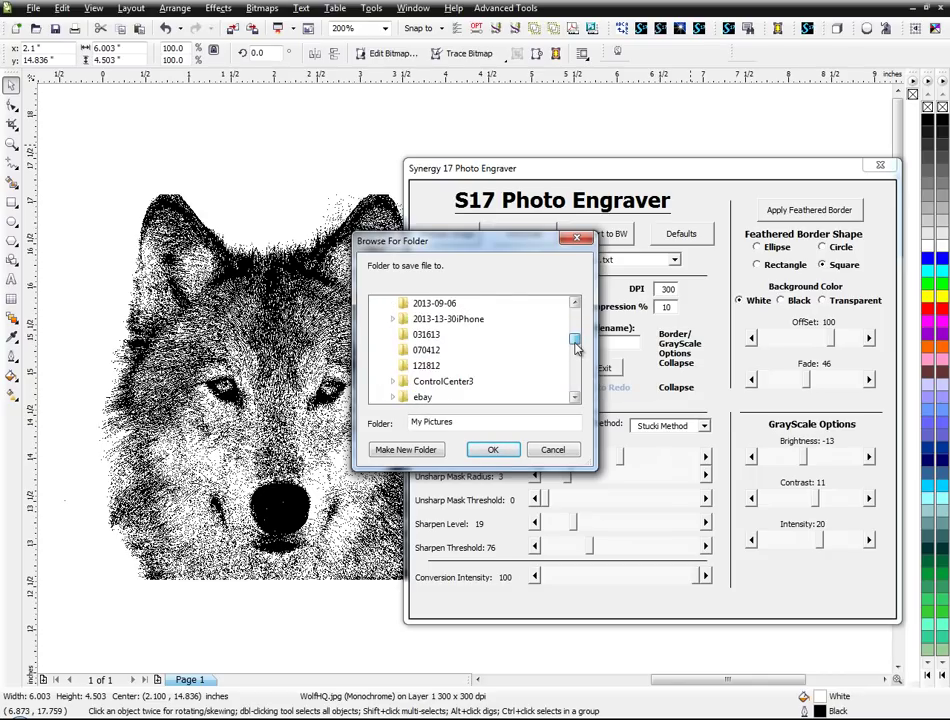
scroll(576, 346, "down", 3)
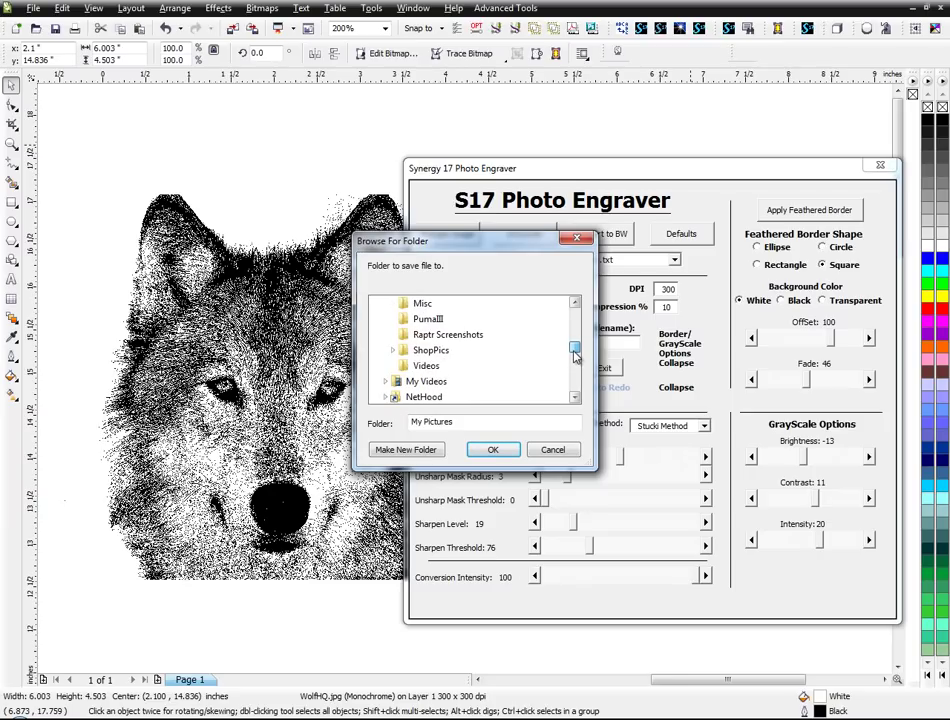
left_click_drag(575, 355, 575, 335)
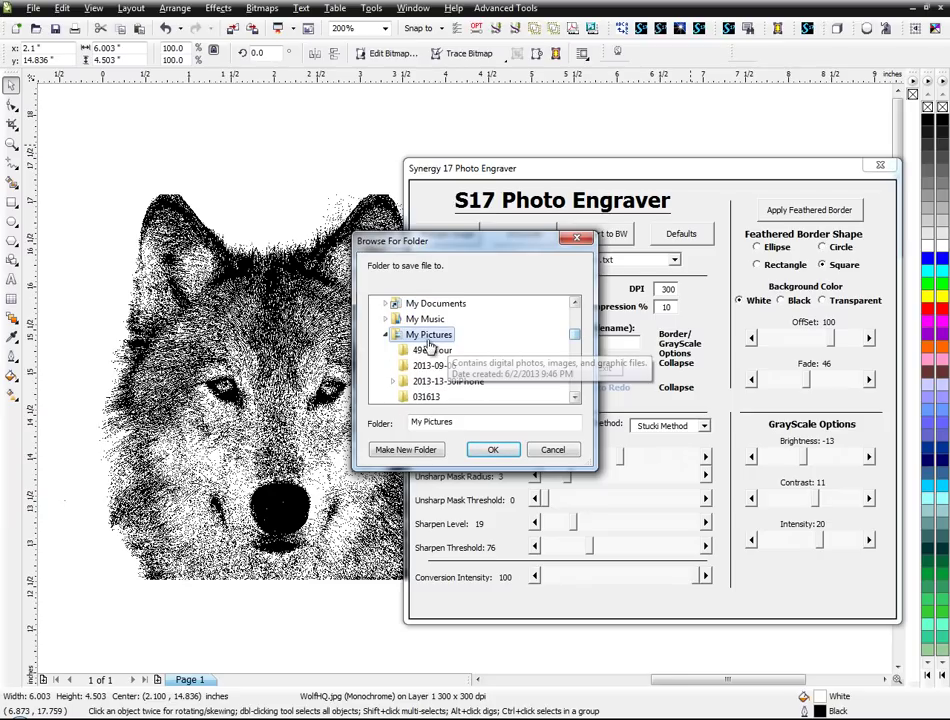
left_click(493, 449)
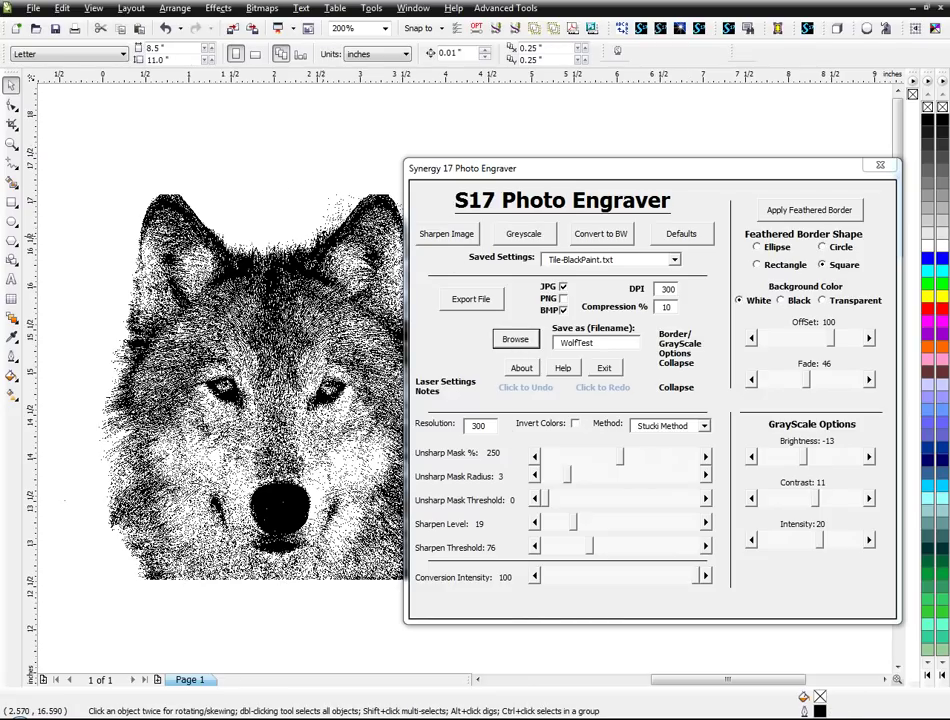
Step: Export the engraved wolf as WolfTest files and dismiss the Finished saving message
left_click(475, 305)
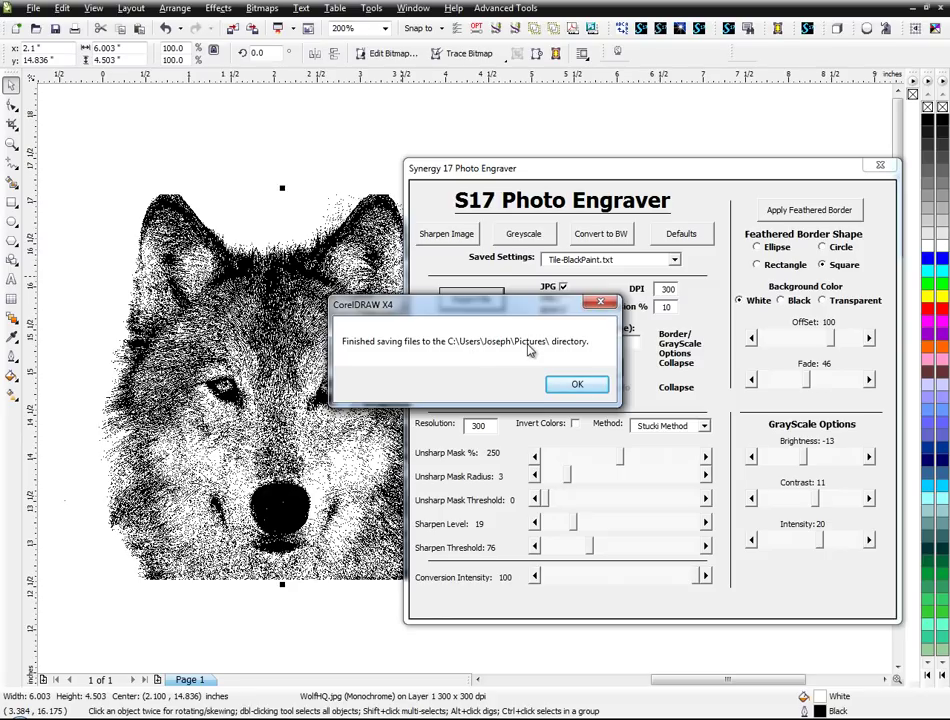
left_click(578, 386)
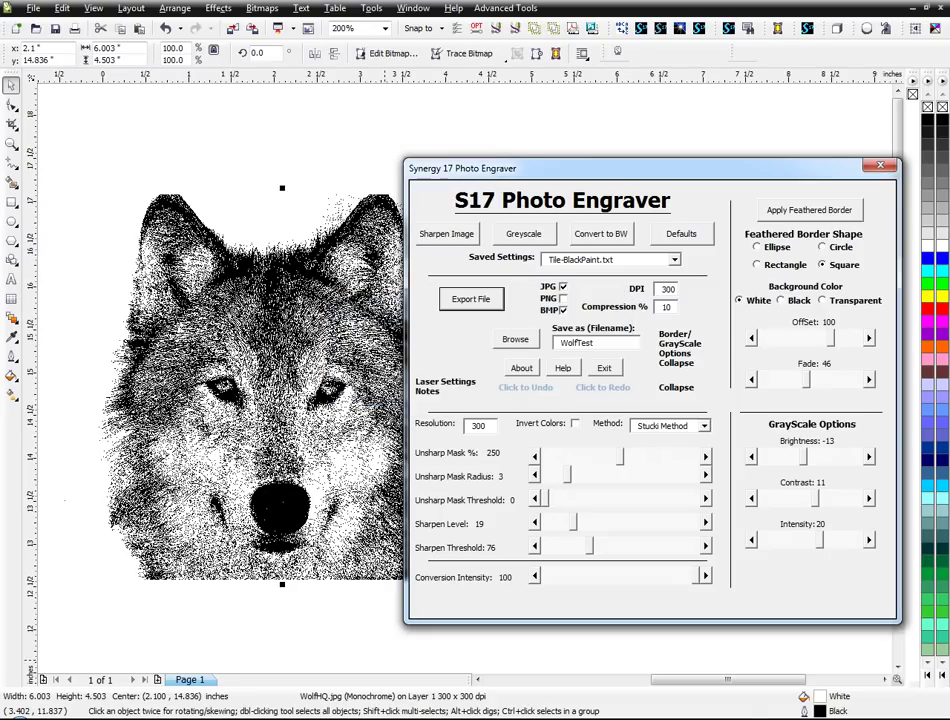
key("super+e")
Step: Check WolfTest.bmp and WolfTest.jpg in Pictures and preview the JPG in Photo Viewer
left_click(138, 238)
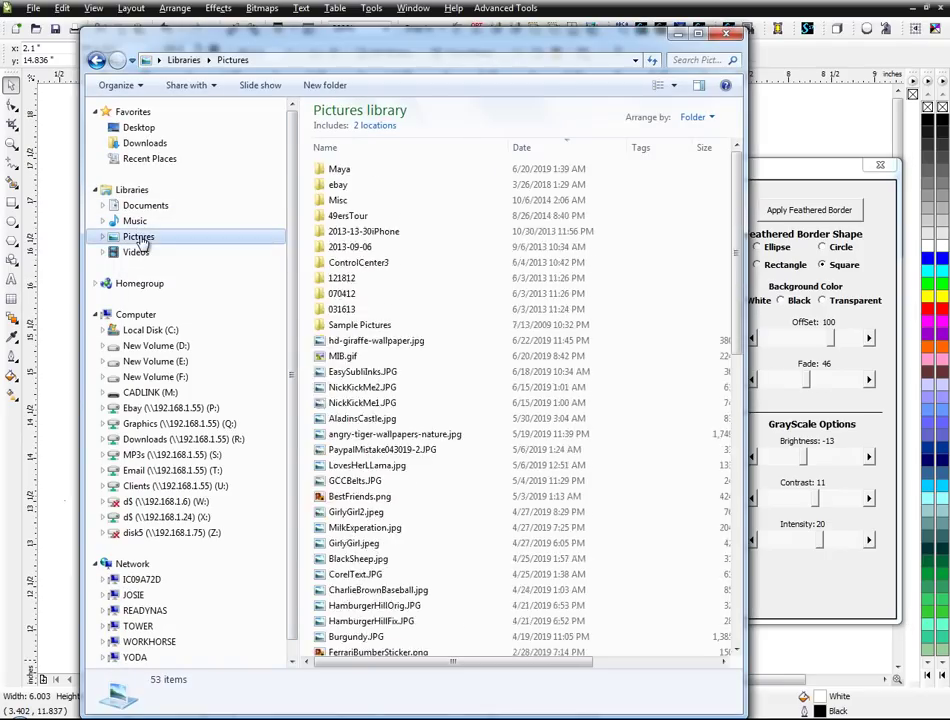
left_click(357, 404)
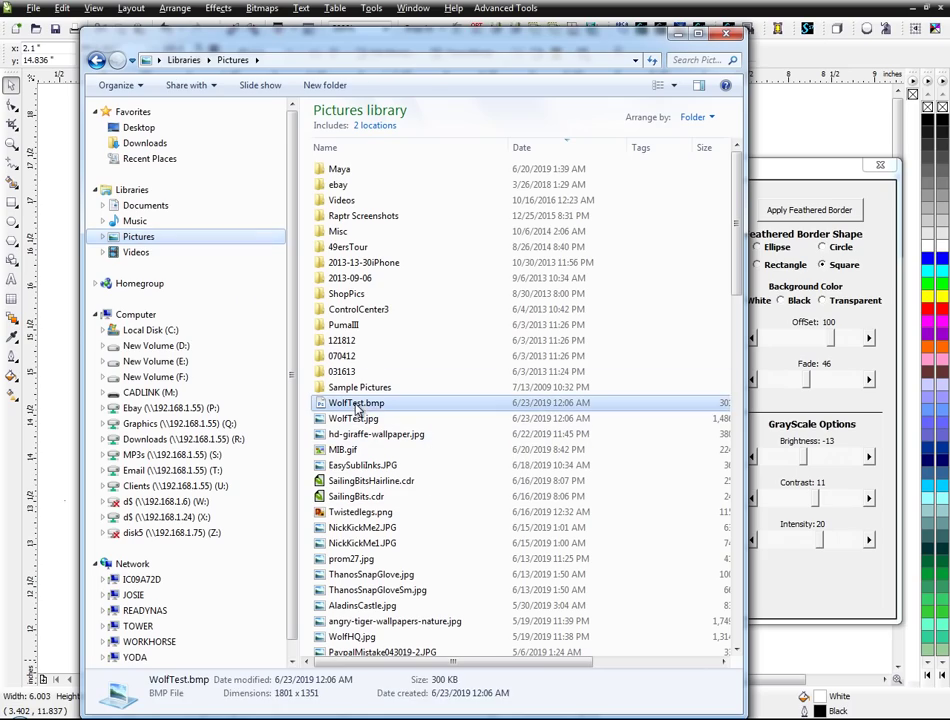
left_click(370, 420)
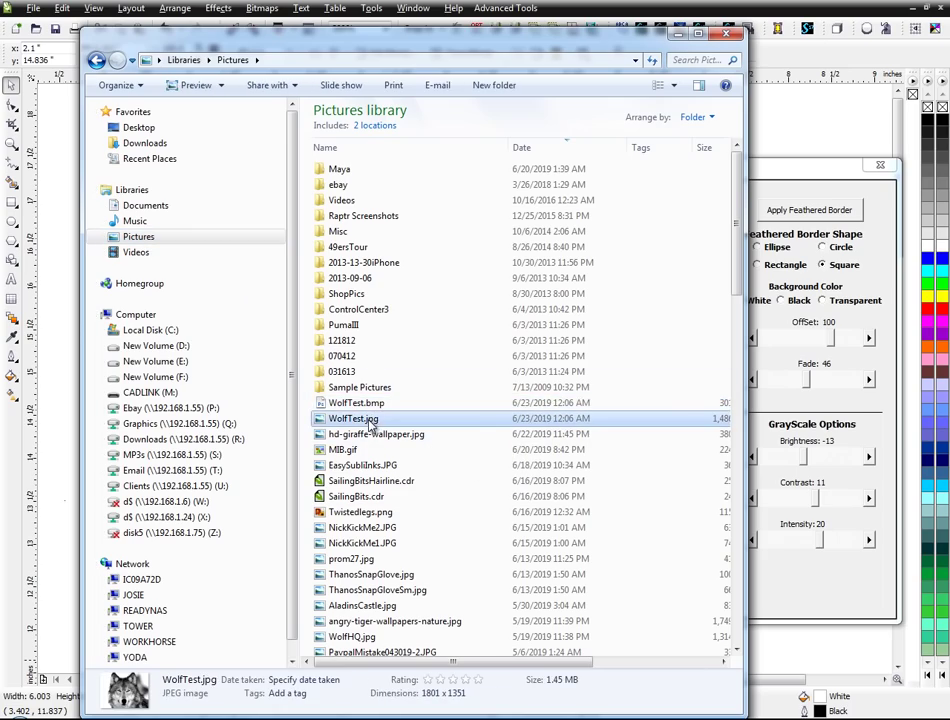
double_click(370, 420)
scroll(520, 400, "up", 5)
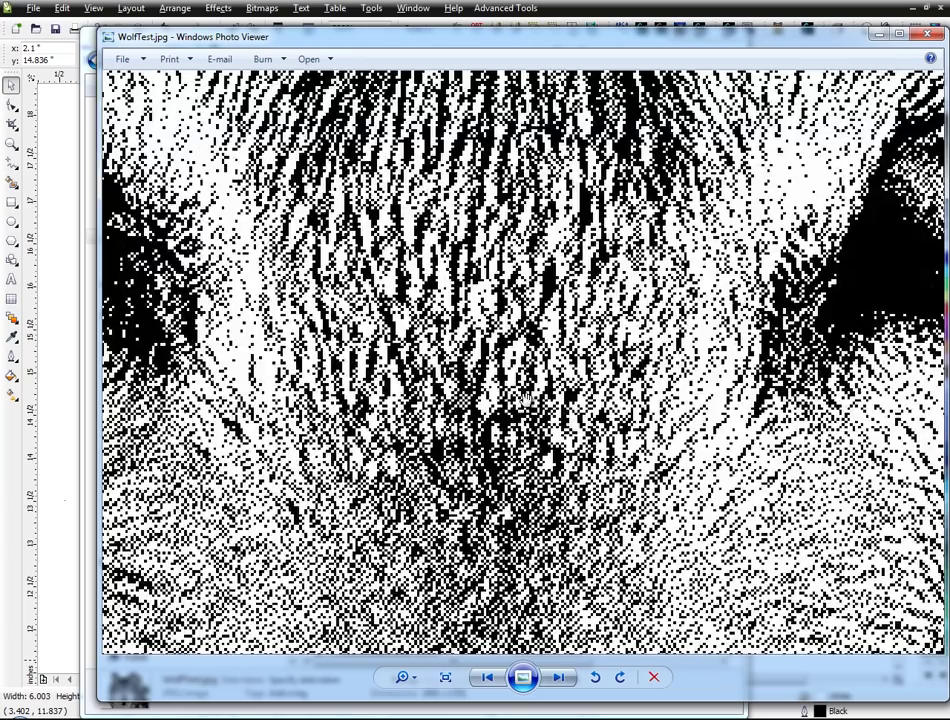
scroll(520, 400, "down", 2)
scroll(520, 400, "down", 3)
left_click(927, 34)
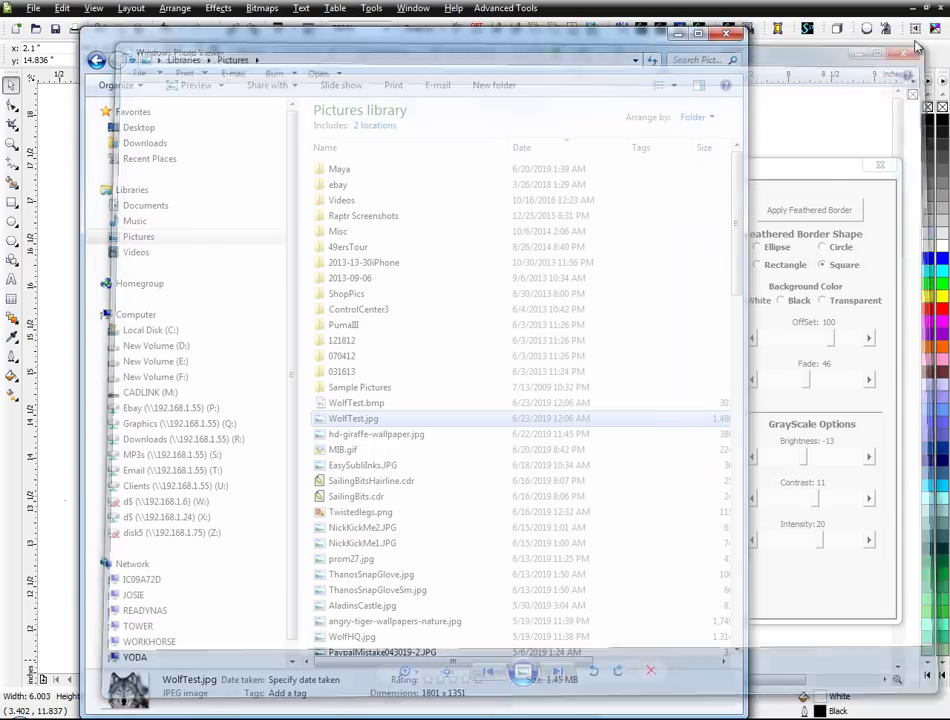
Step: Select both WolfTest files, start deleting them, then cancel
key("Up")
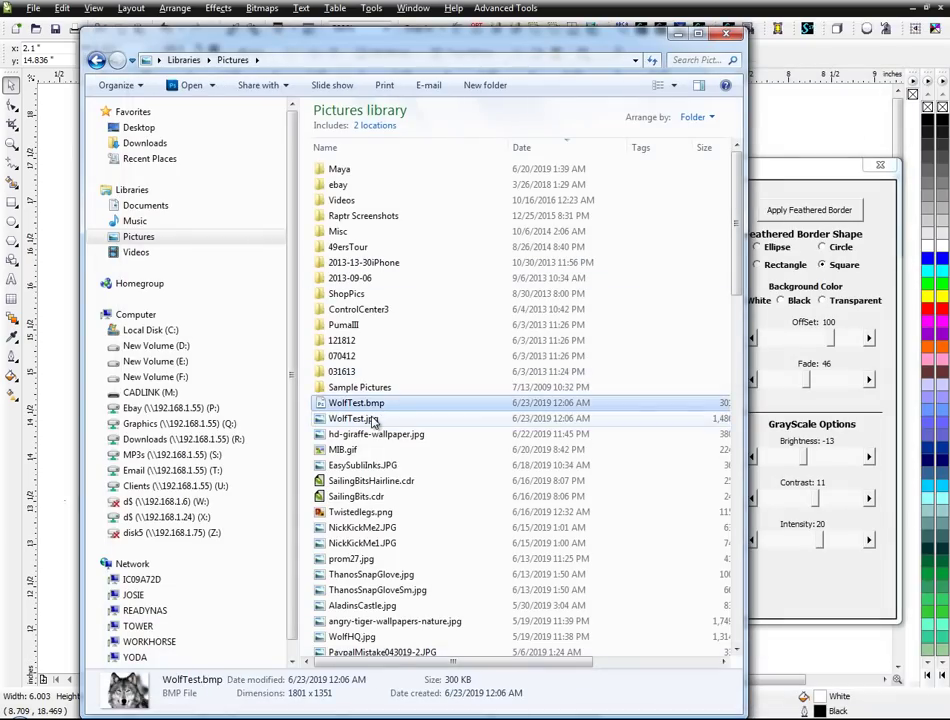
left_click(372, 420, "shift")
key("shift+Delete")
key("Escape")
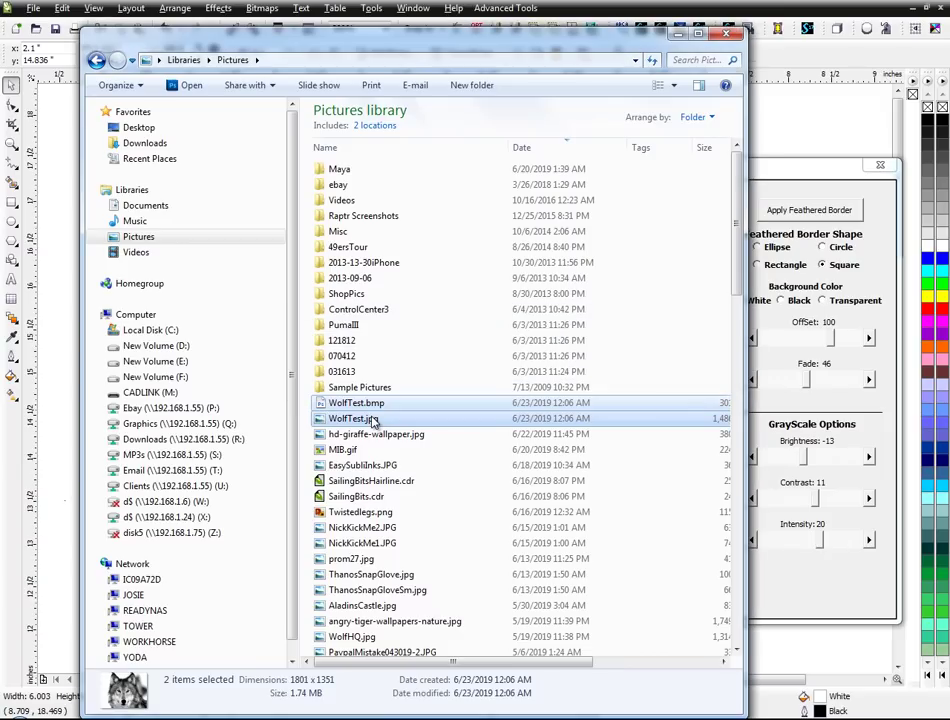
Step: Undo the wolf's black-and-white engraving and apply Greyscale in the Photo Engraver
left_click(538, 25)
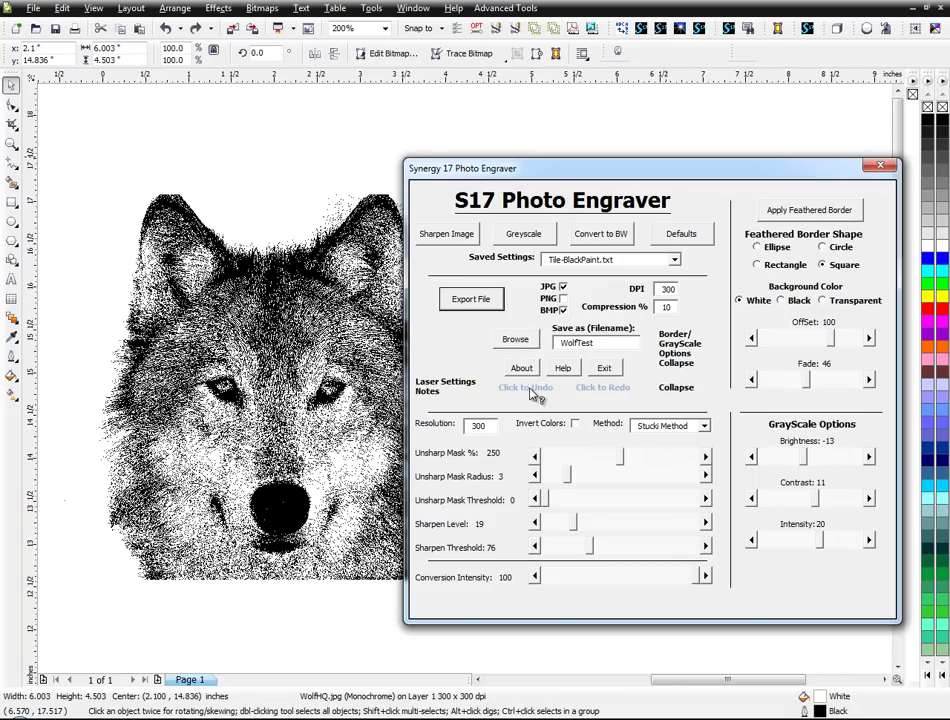
left_click(529, 388)
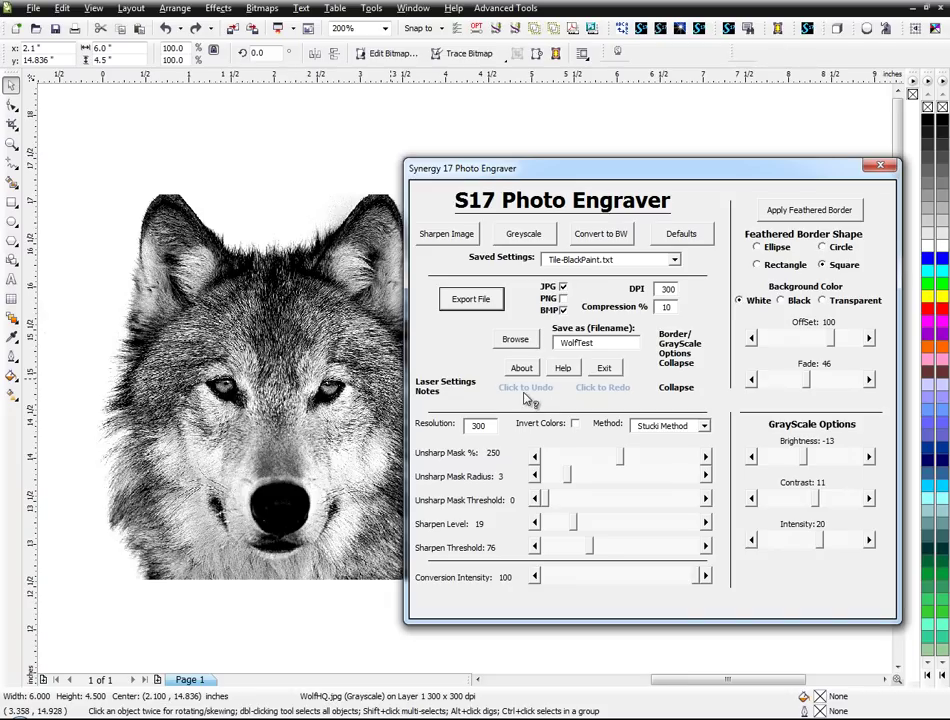
left_click(538, 235)
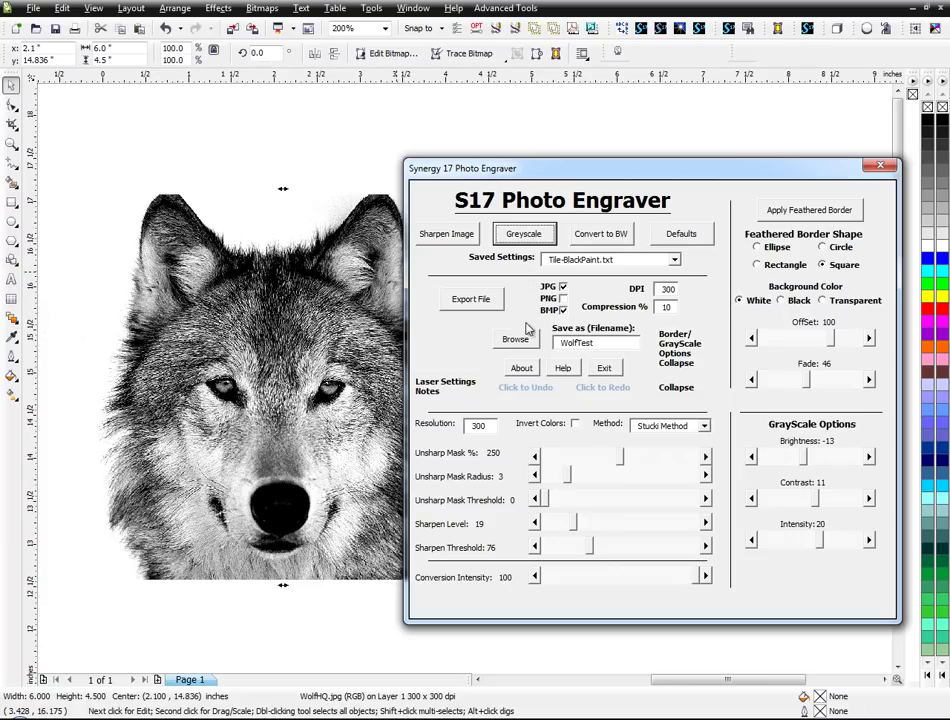
left_click_drag(489, 175, 661, 171)
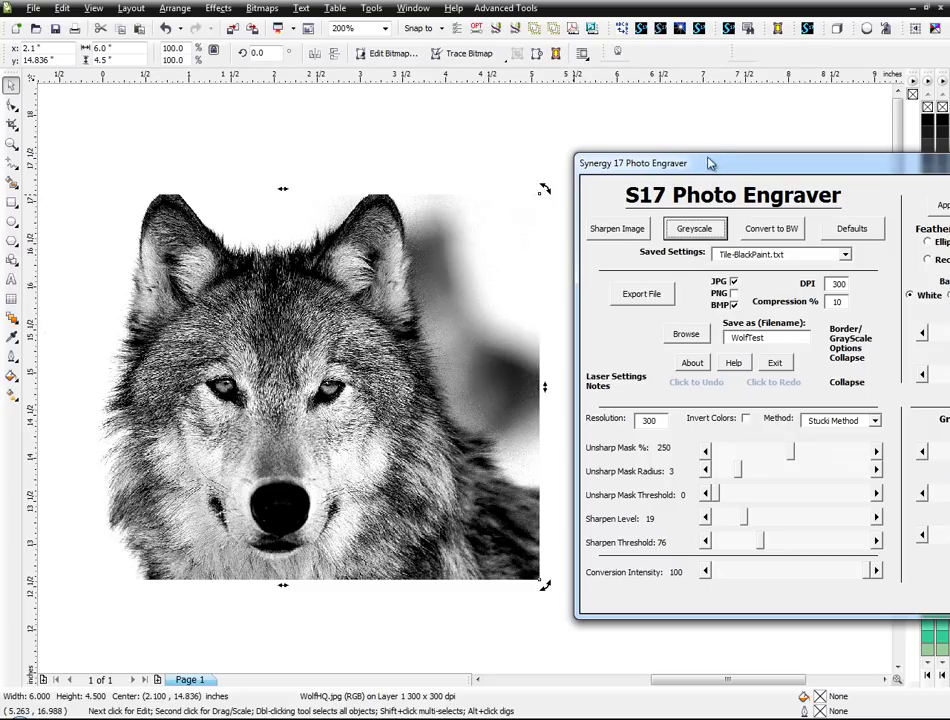
Step: Zoom to 100% and drag the wolf image further left on the page
left_click(537, 159)
left_click_drag(680, 159, 552, 172)
left_click(243, 226)
key("F3")
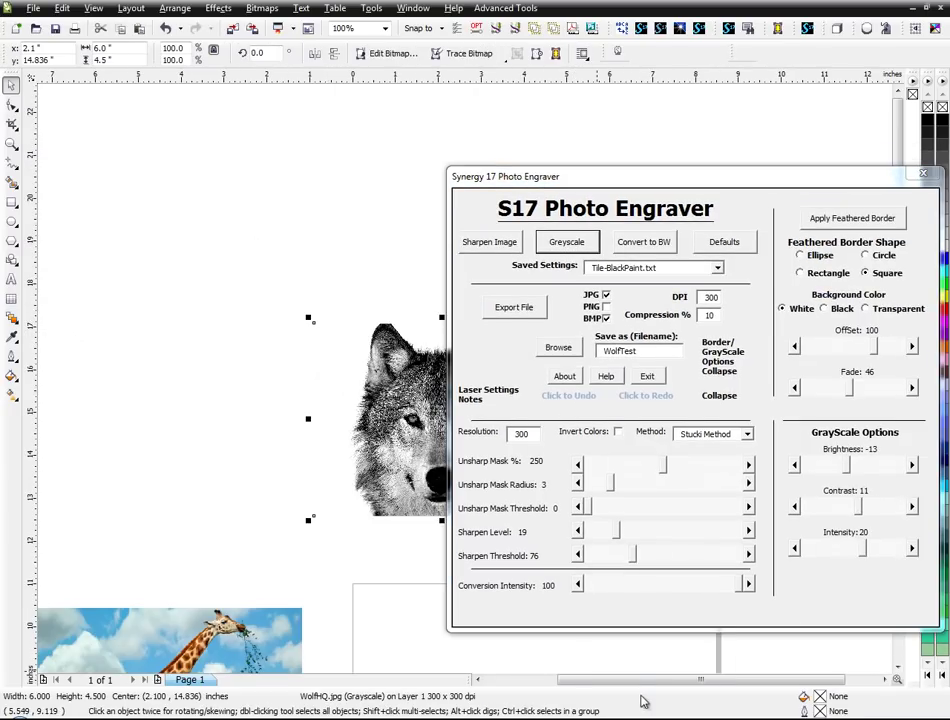
left_click_drag(636, 685, 683, 680)
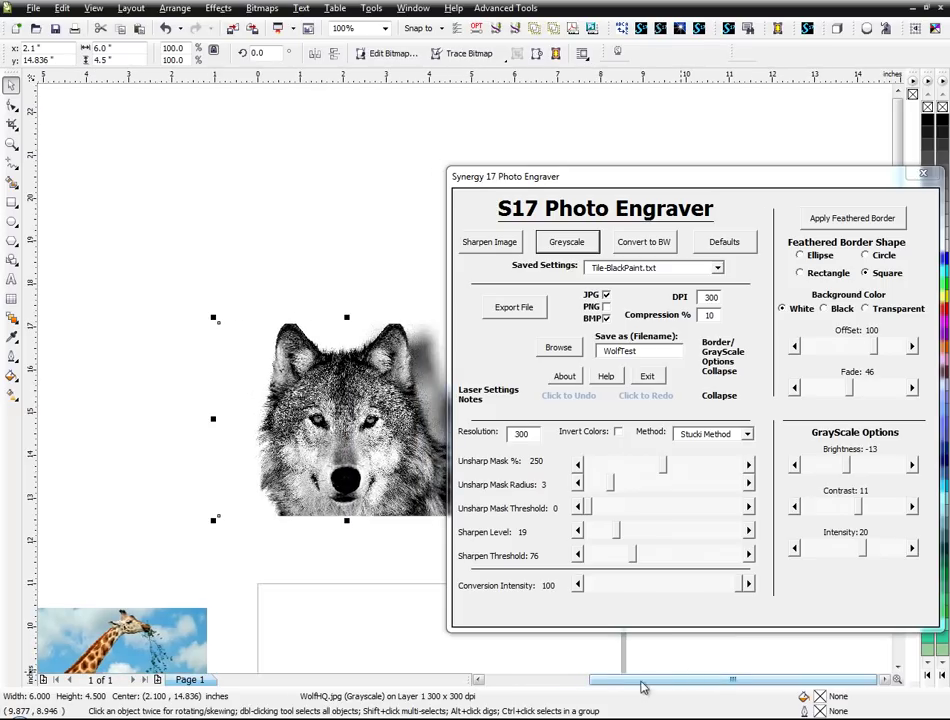
left_click_drag(330, 430, 249, 416)
Step: Collapse the Photo Engraver to its top half and move it up-right
left_click_drag(833, 172, 770, 178)
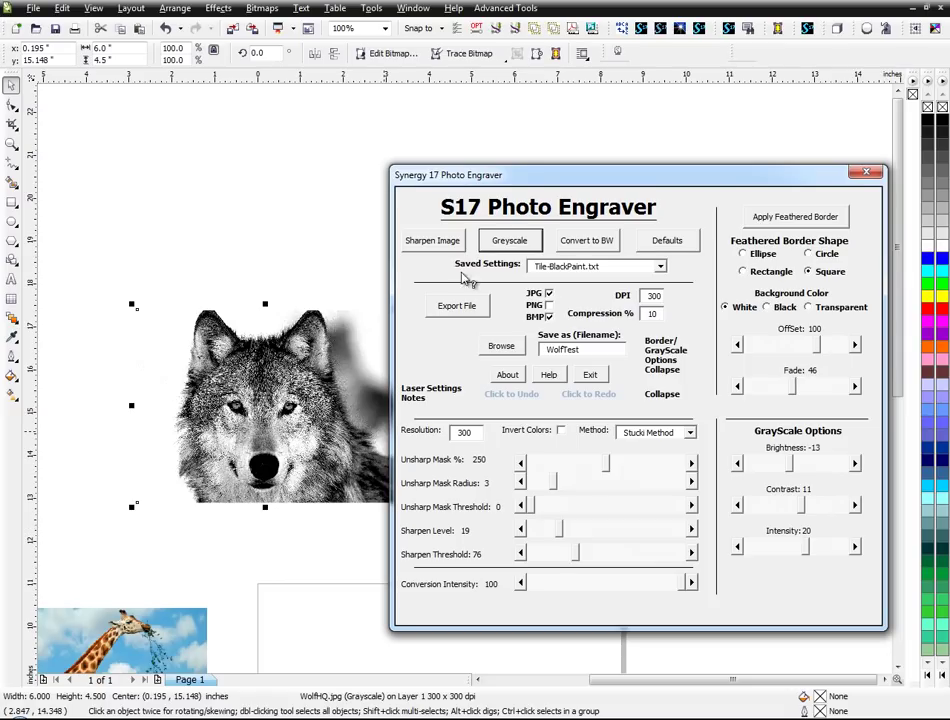
left_click(658, 396)
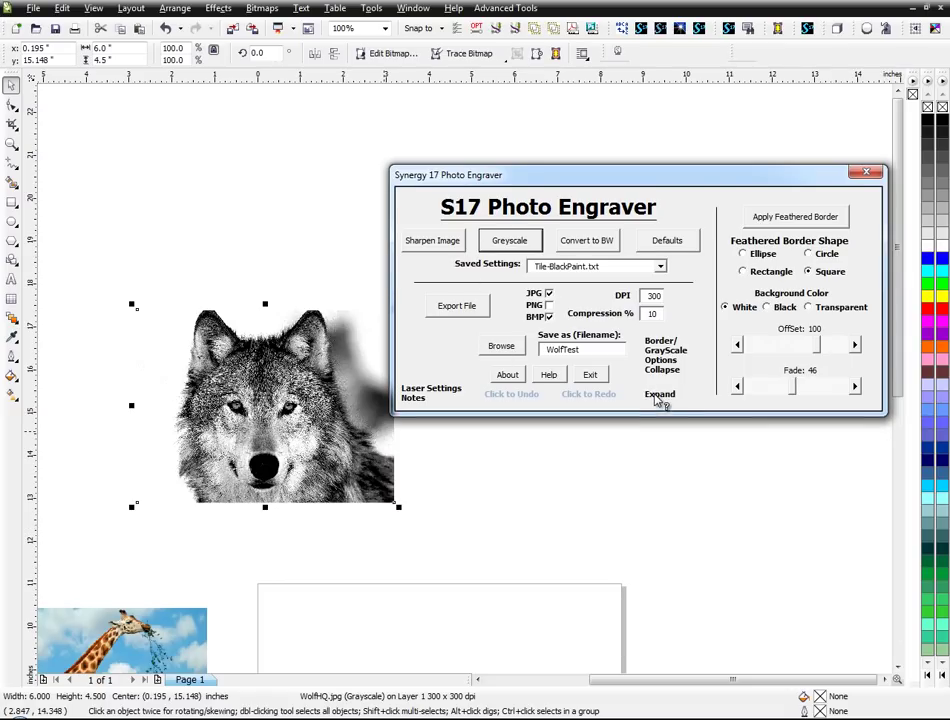
left_click_drag(731, 177, 759, 132)
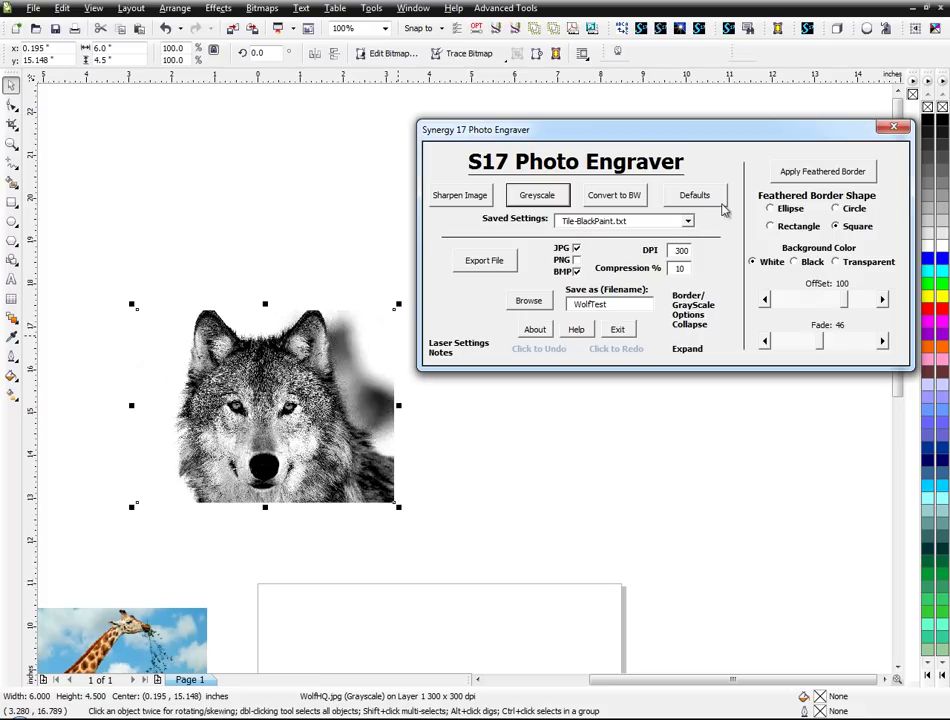
Step: Apply a square feathered border, view it, shift the wolf left, then undo
left_click(800, 175)
left_click(409, 447)
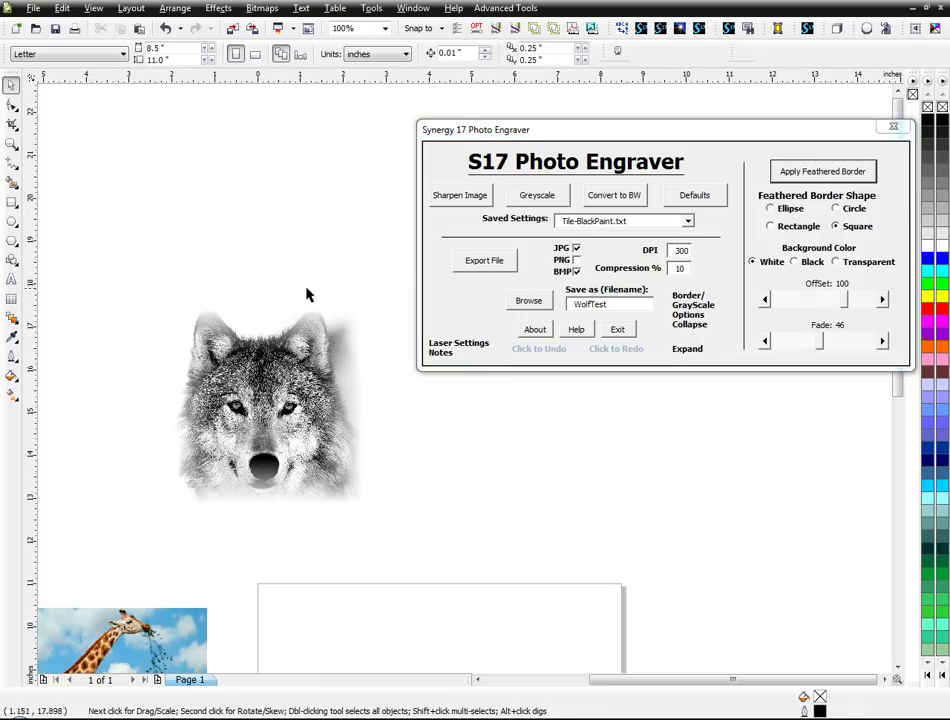
scroll(351, 446, "up", 2)
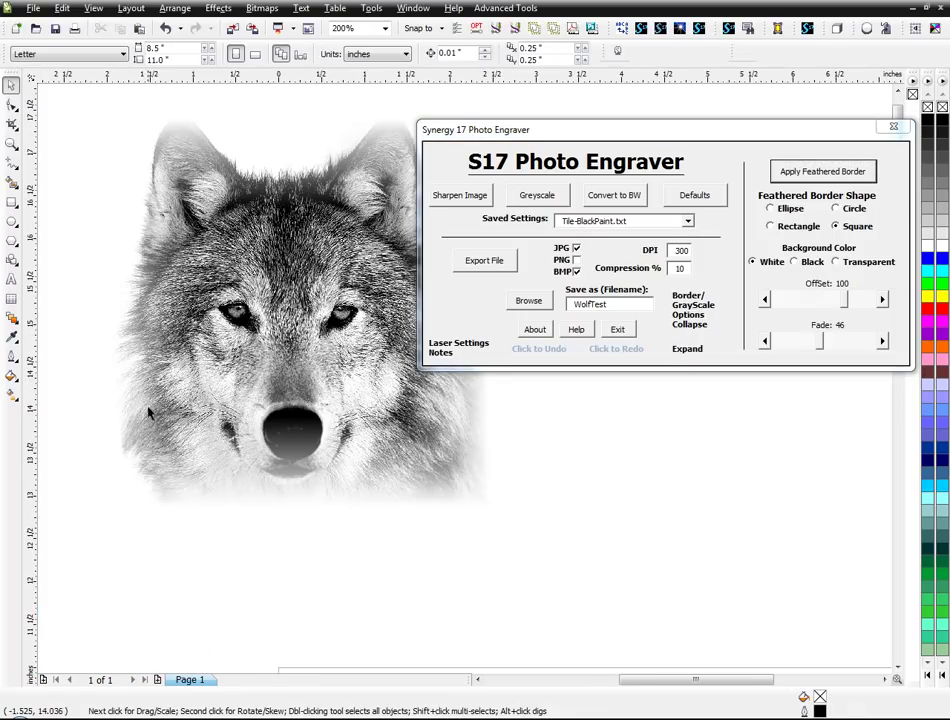
scroll(469, 384, "down", 2)
left_click(379, 355)
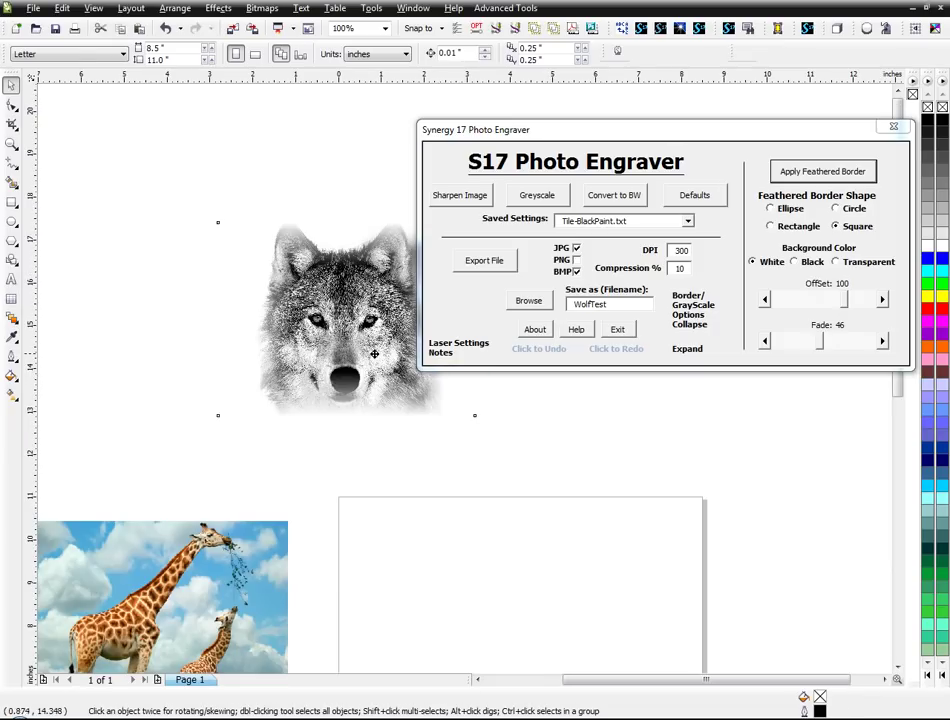
left_click_drag(379, 355, 301, 355)
left_click(545, 350)
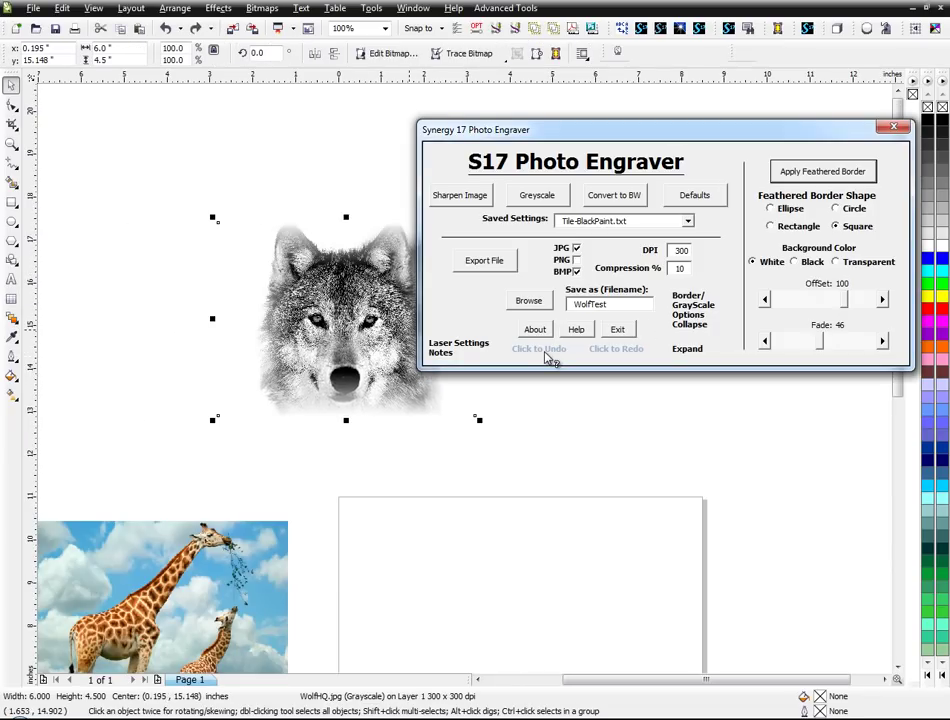
Step: Try a circular feathered border, then with offset 126, undoing each
left_click(835, 209)
left_click(822, 171)
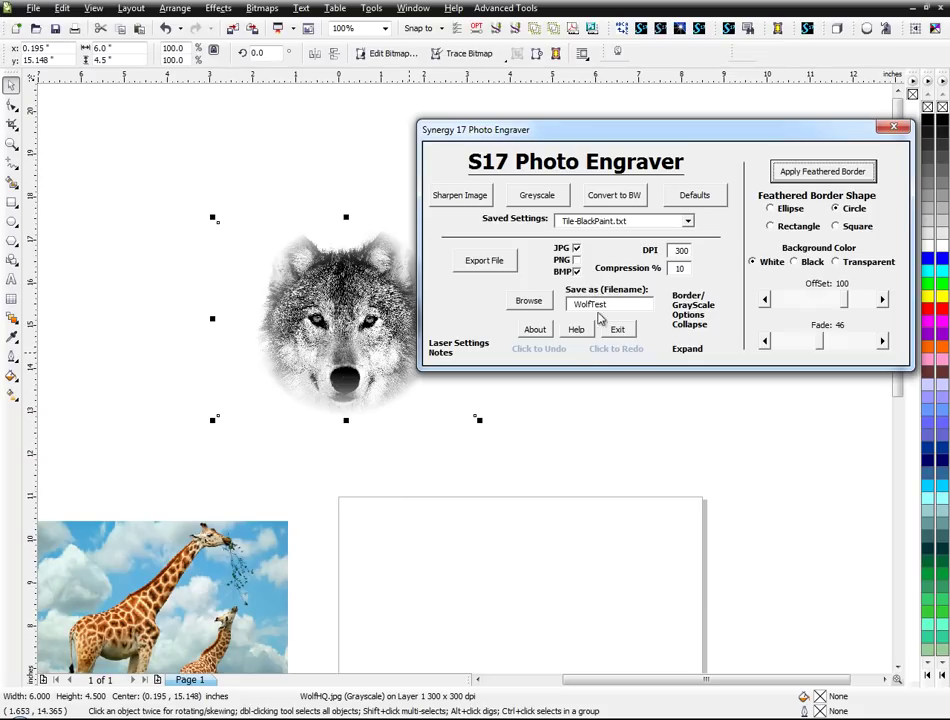
left_click(558, 349)
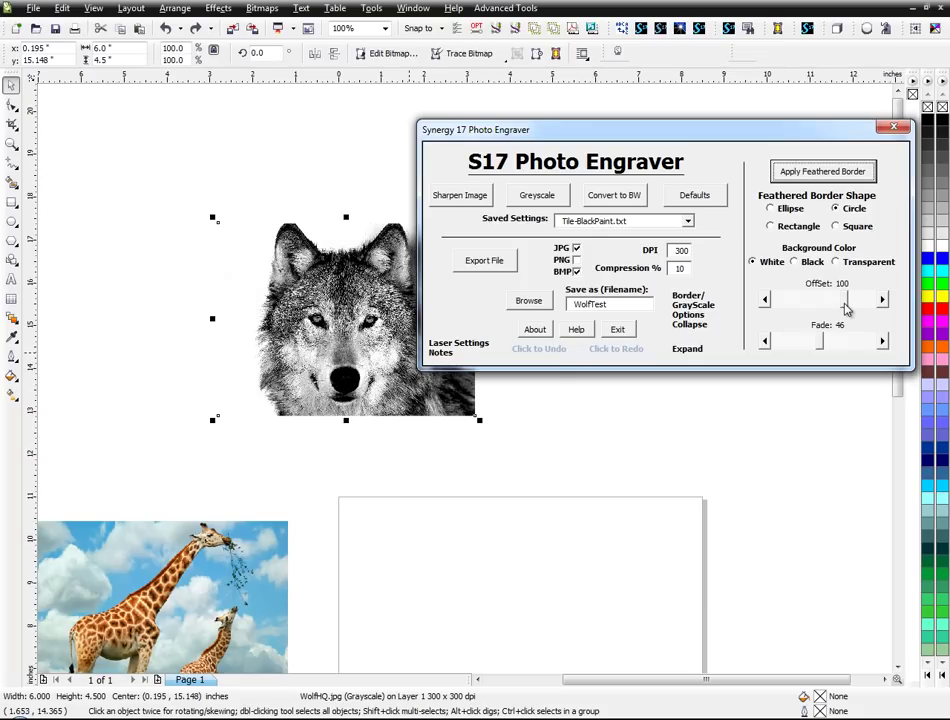
left_click_drag(845, 310, 863, 303)
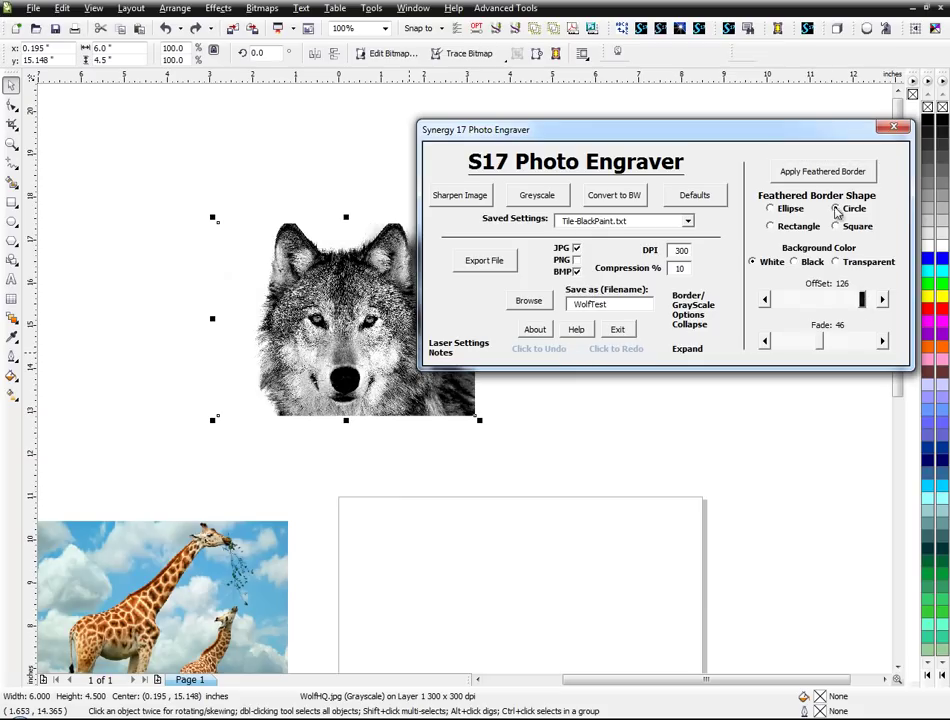
left_click(820, 174)
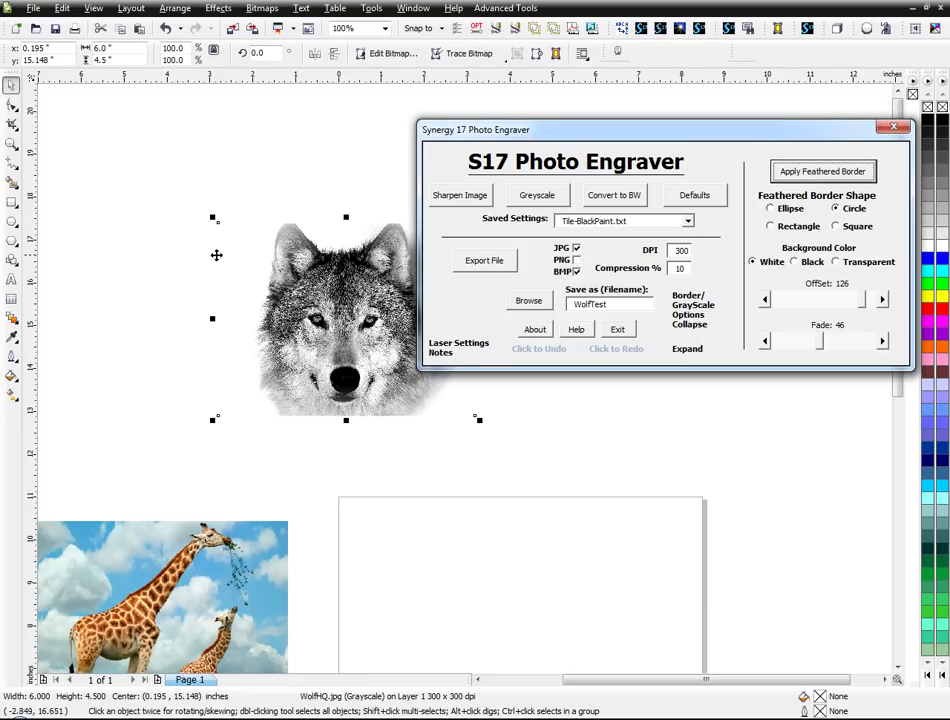
left_click(556, 349)
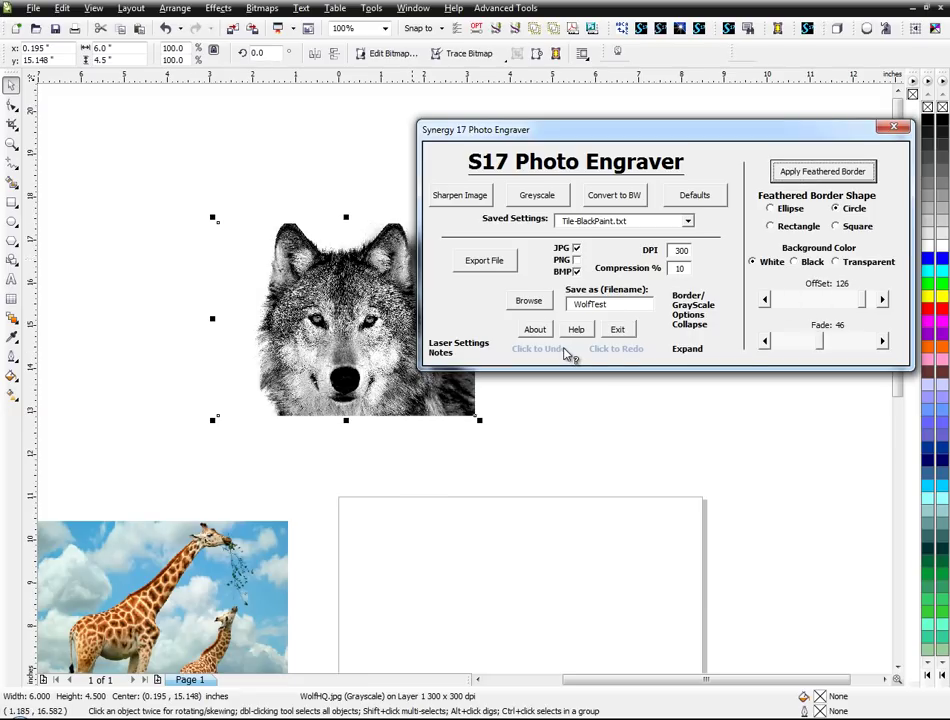
Step: Apply circular borders at offset 51, then higher offset with fade 87, undoing each
left_click(822, 302)
left_click_drag(820, 303, 810, 303)
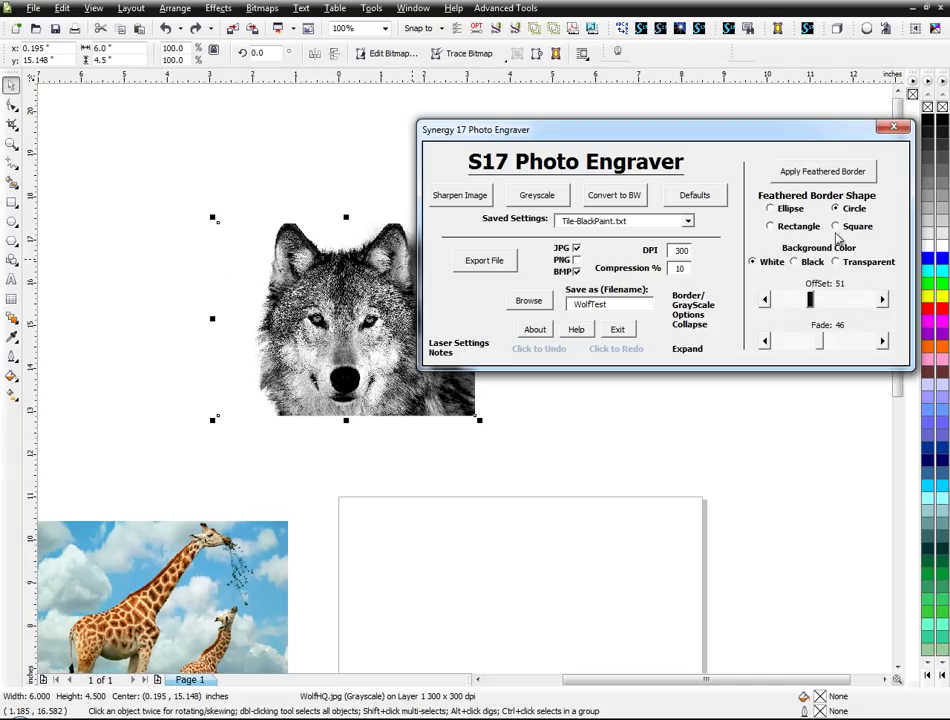
left_click(822, 171)
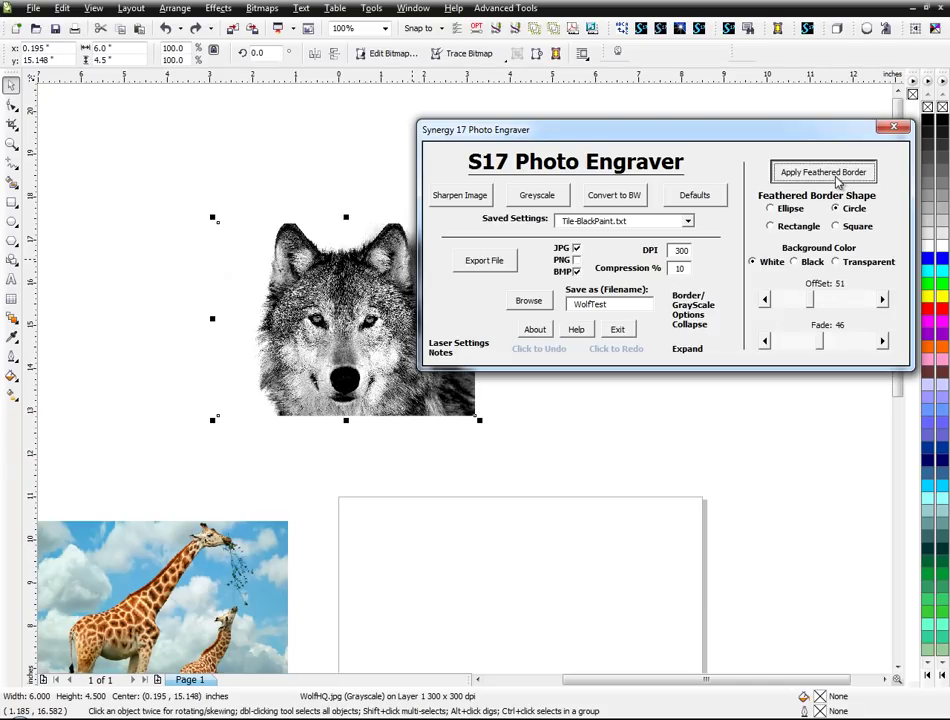
left_click(527, 355)
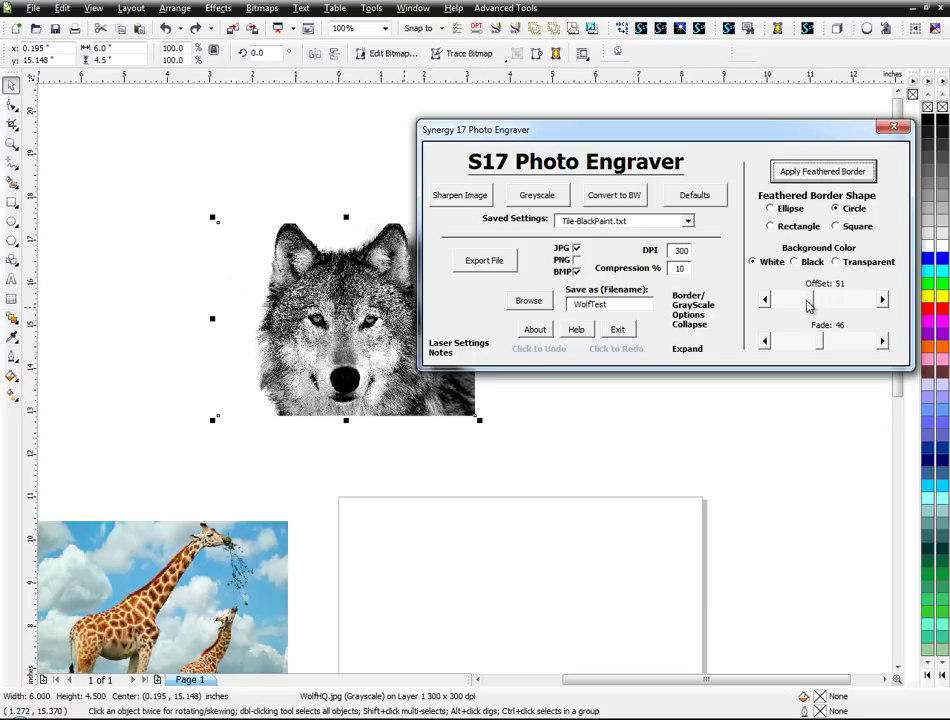
left_click_drag(810, 306, 838, 308)
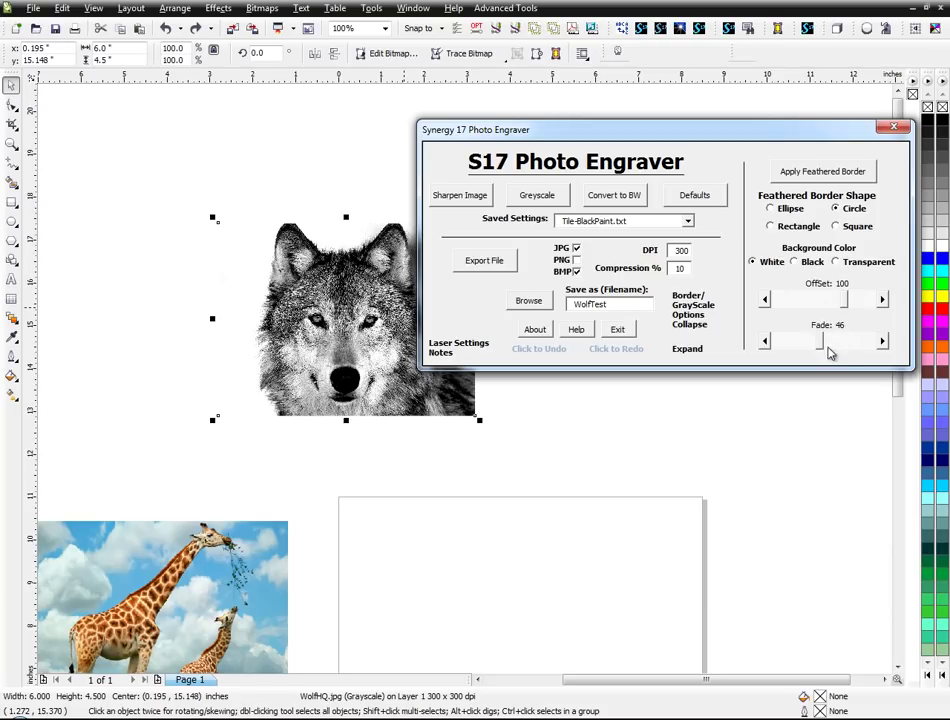
left_click_drag(823, 345, 862, 345)
left_click(822, 172)
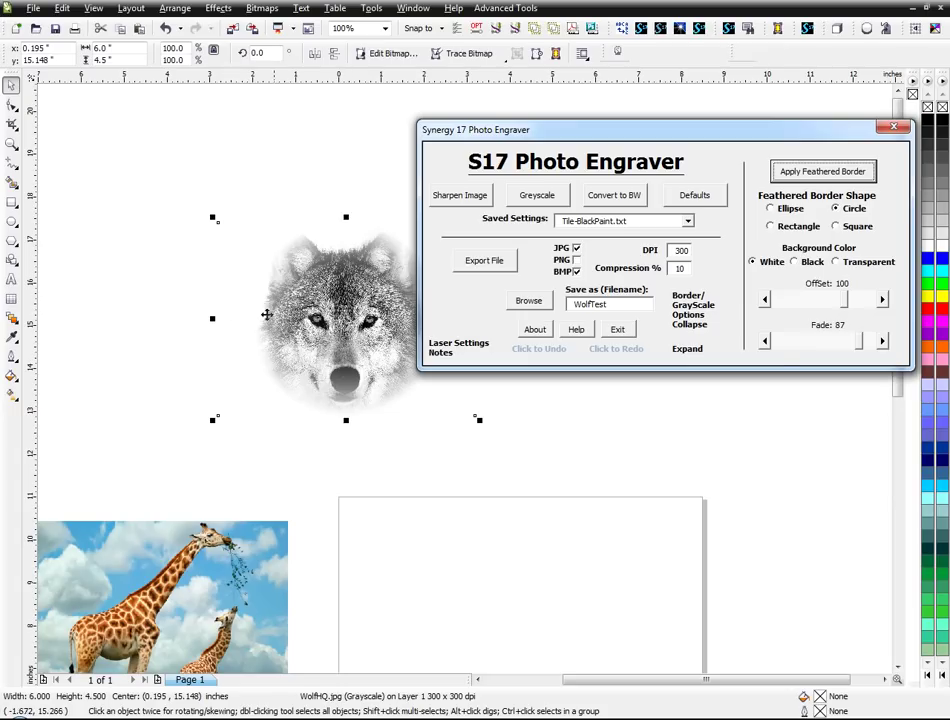
left_click(558, 350)
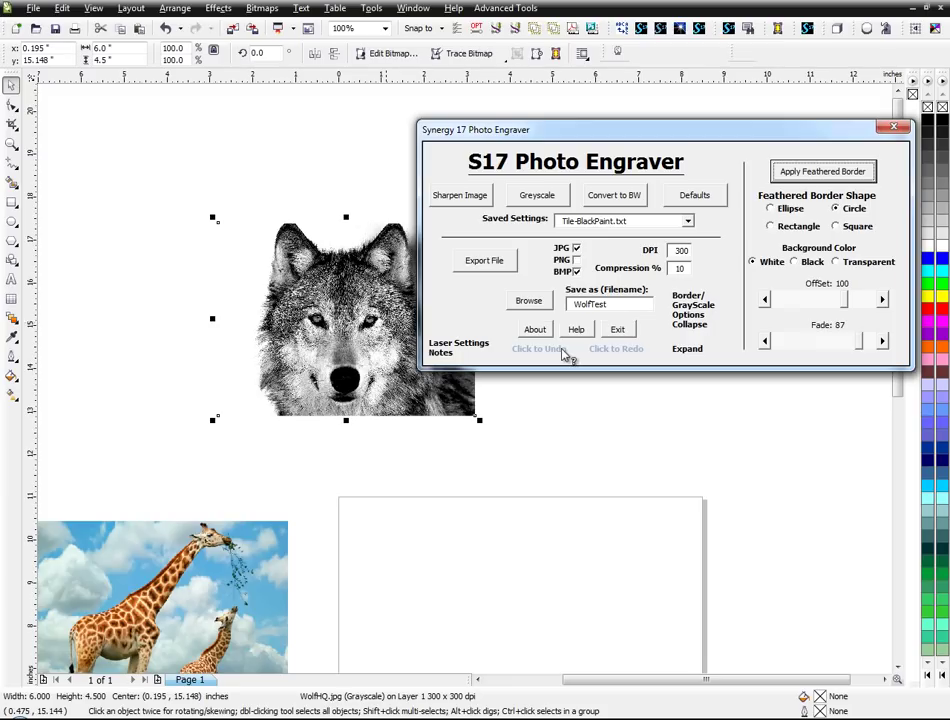
Step: Lower the fade, reapply the circular border, inspect it, and undo it
left_click_drag(858, 341, 795, 339)
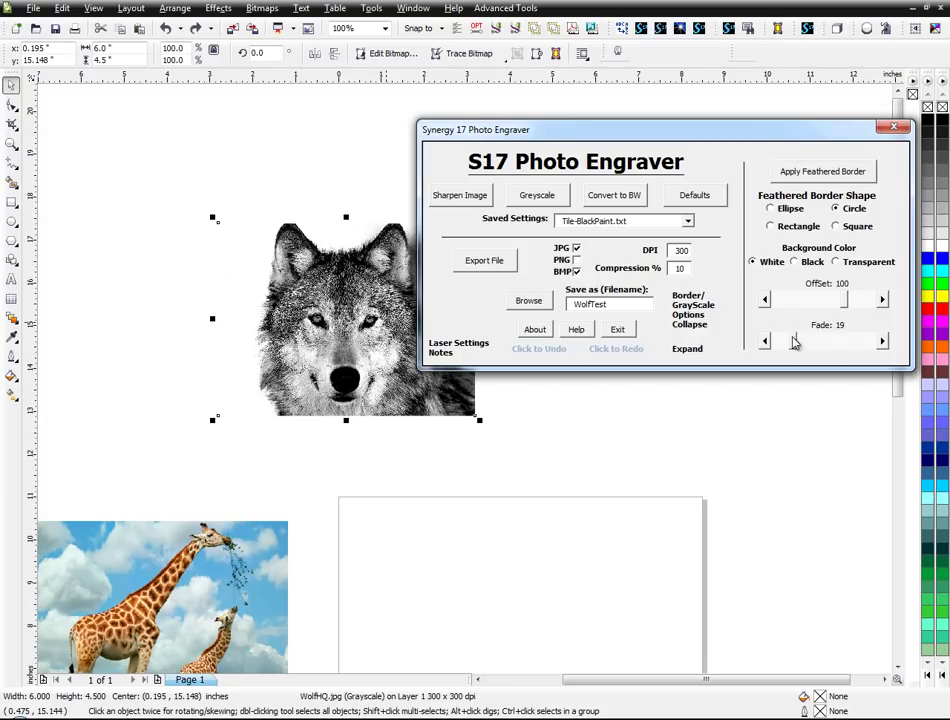
left_click(790, 171)
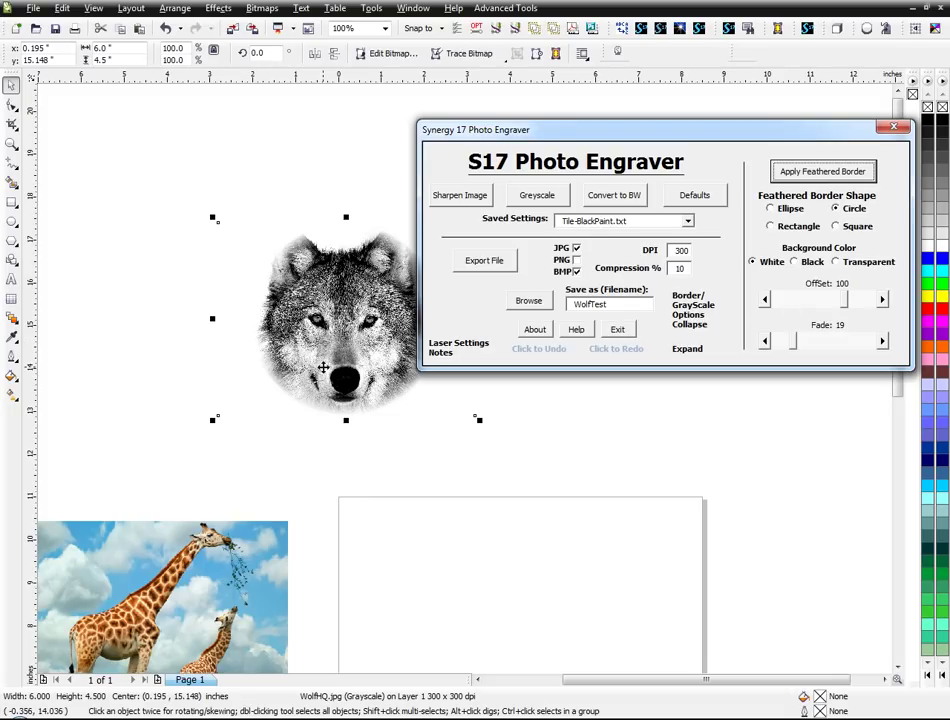
left_click(374, 413)
scroll(374, 413, "up", 1)
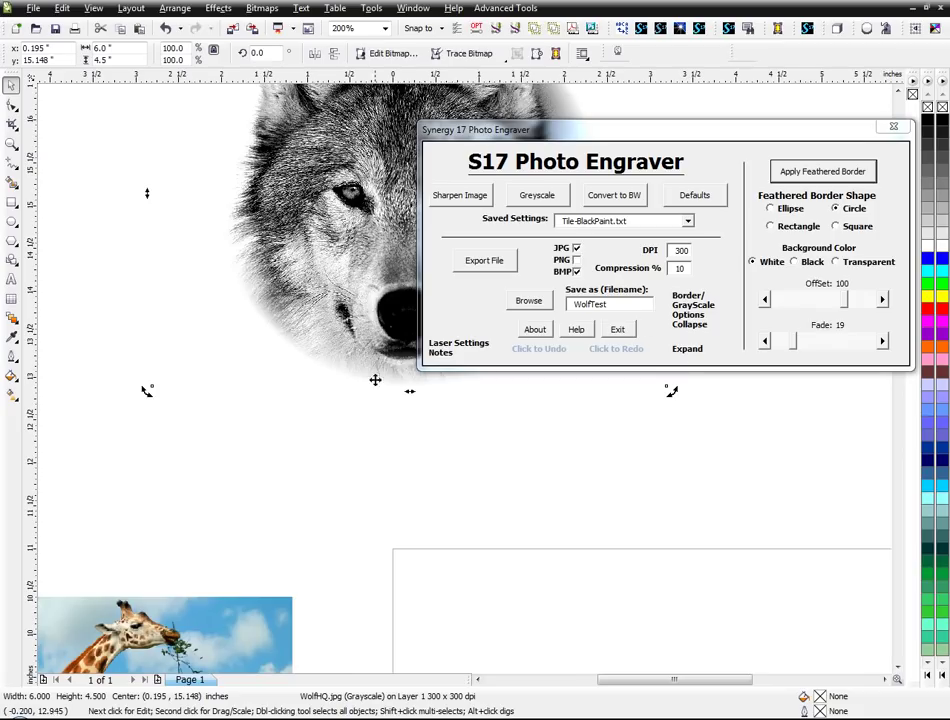
left_click(551, 352)
Step: Raise the border fade to 48 and load the Tile-BlackPaint.txt saved settings
left_click_drag(800, 348, 820, 346)
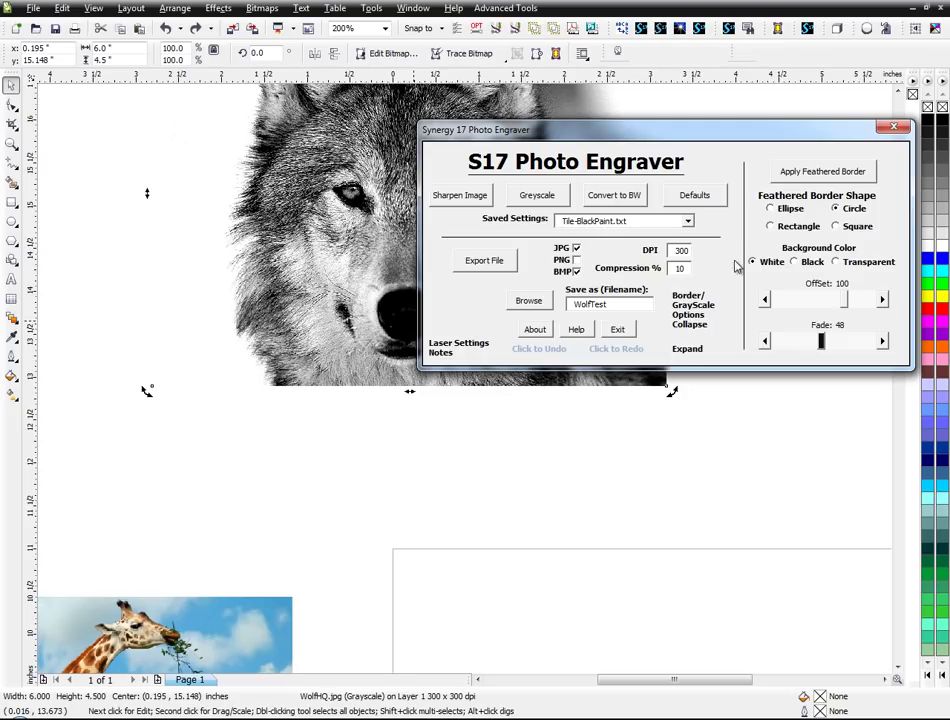
left_click(688, 223)
left_click(680, 263)
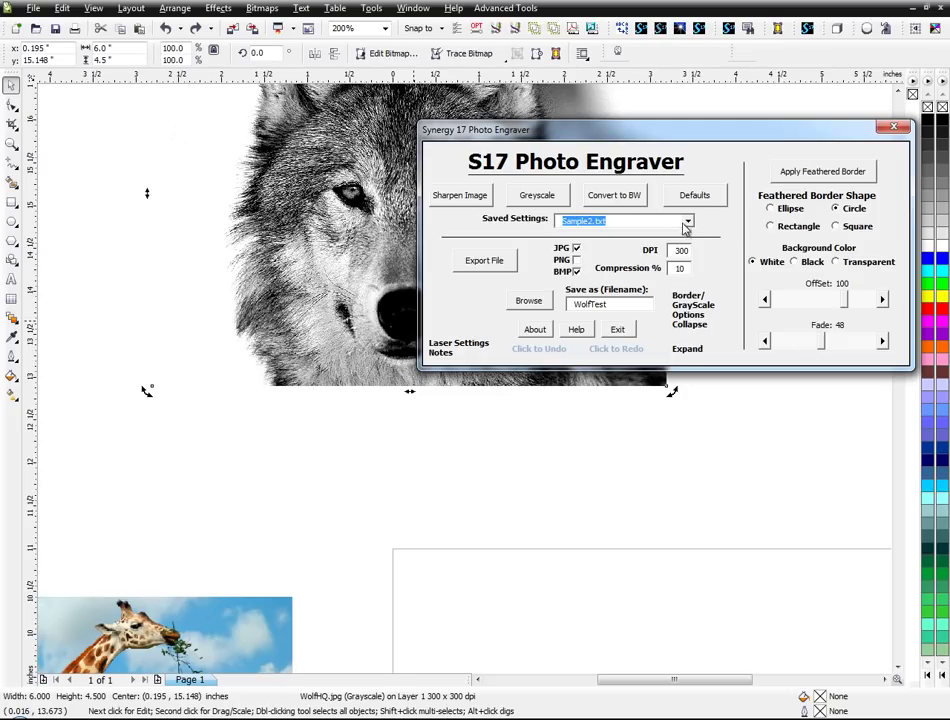
left_click(688, 221)
left_click(688, 274)
left_click(773, 375)
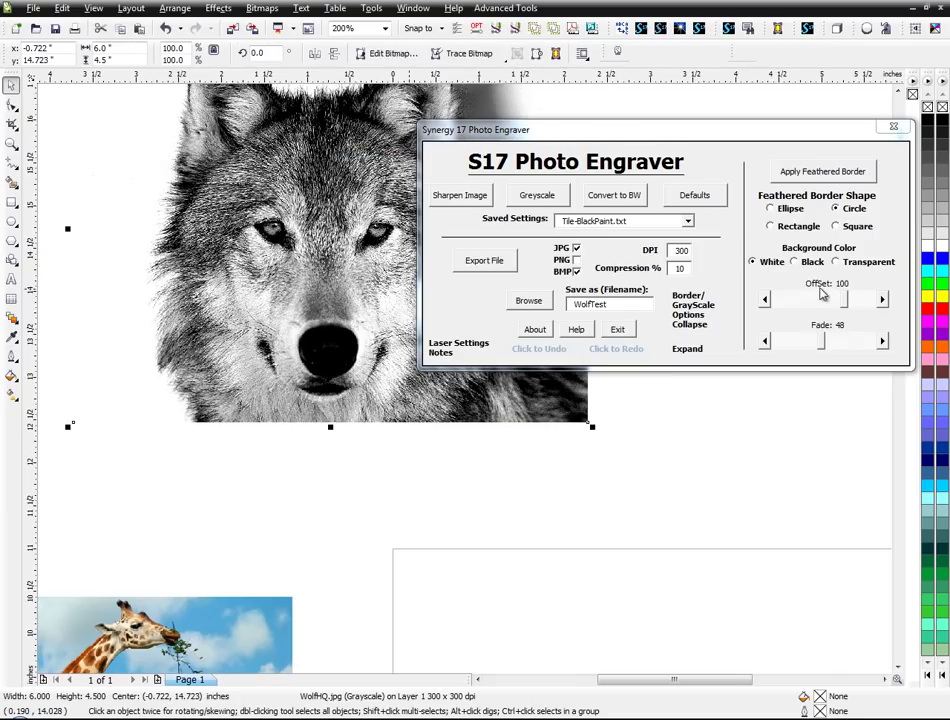
Step: Preview a black-background square feathered border on the wolf, then undo it
left_click(795, 263)
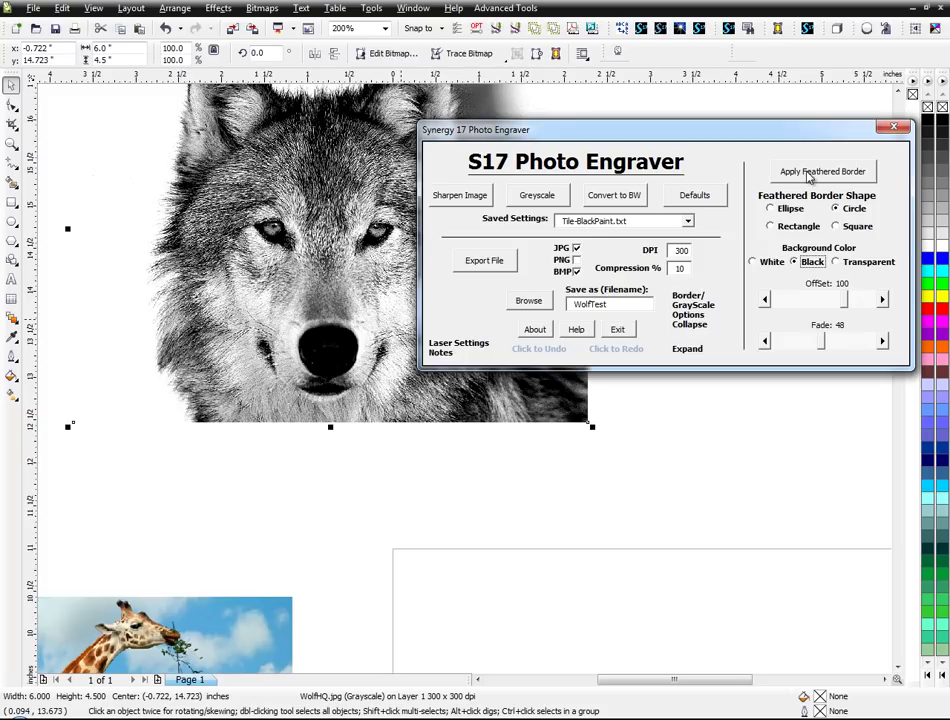
left_click(836, 226)
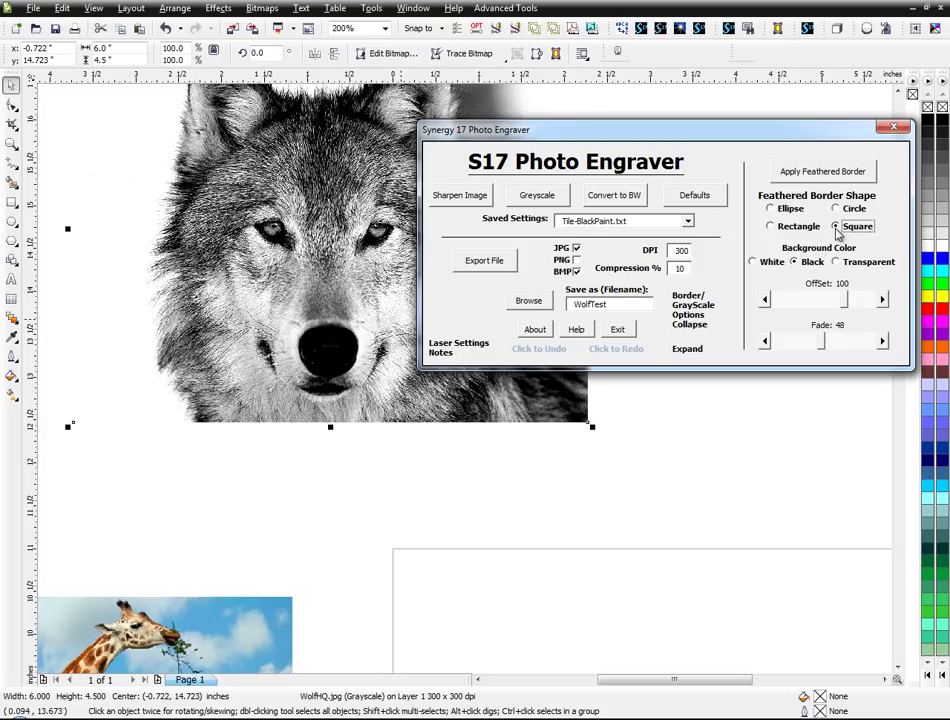
left_click(820, 174)
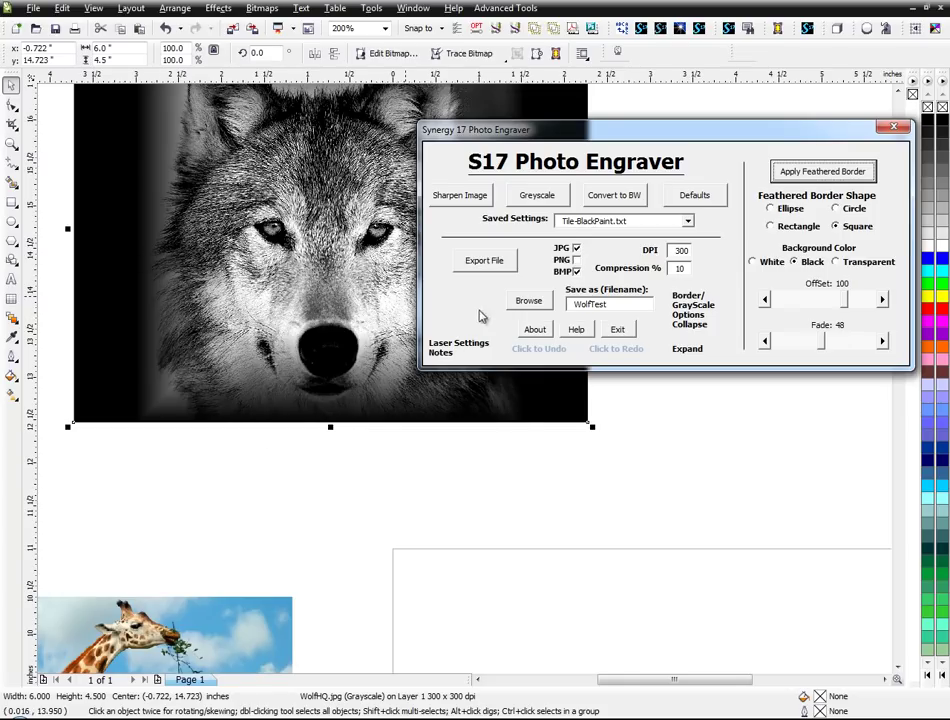
left_click(631, 422)
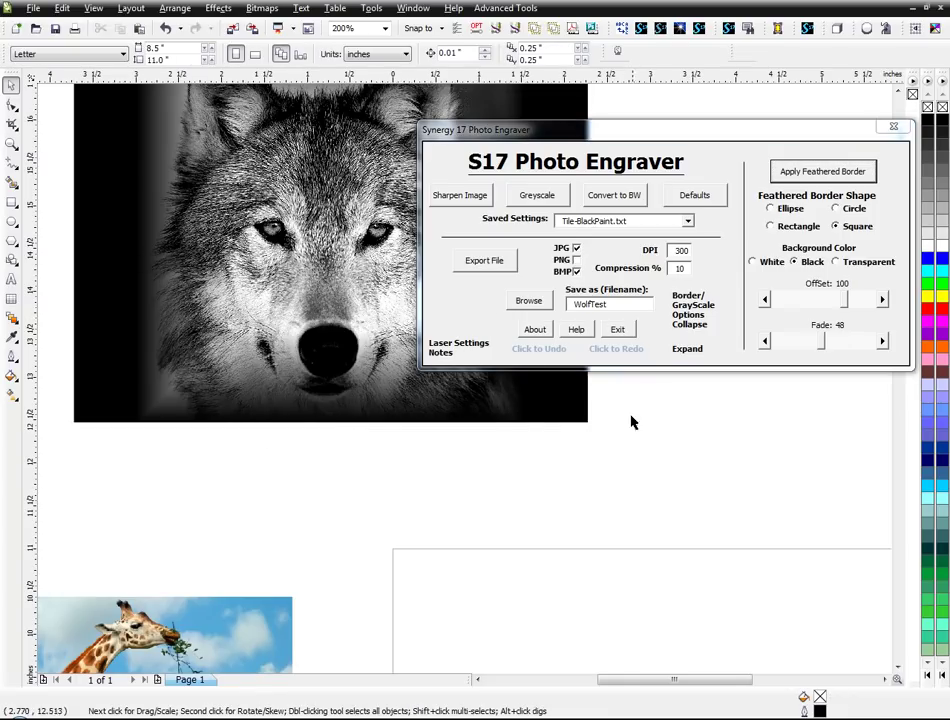
left_click(556, 349)
Step: Preview a white-background square feathered border, then undo it and zoom out
left_click(771, 264)
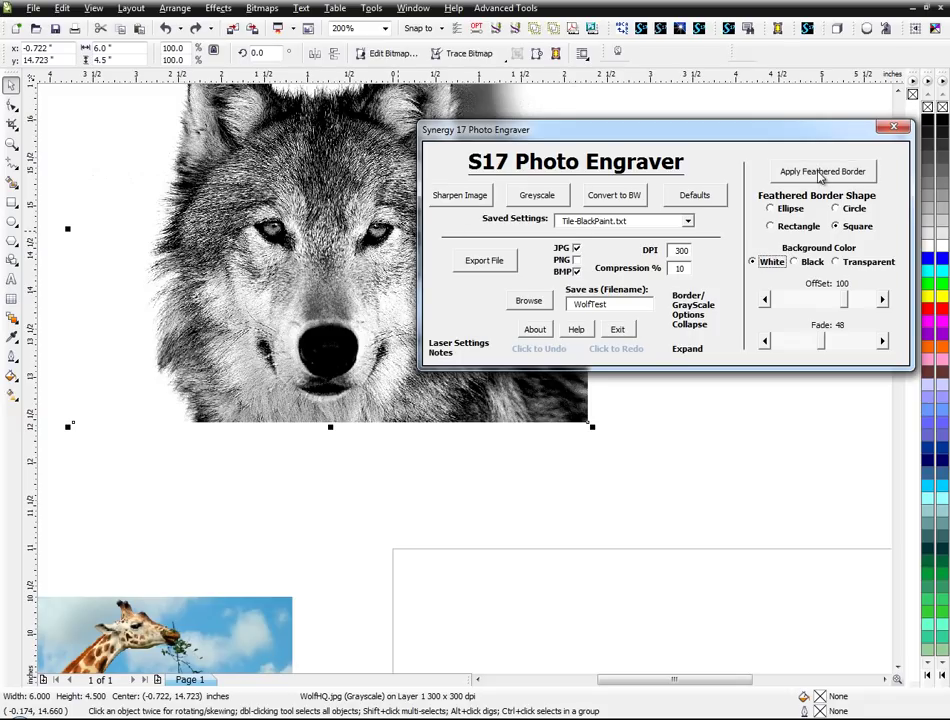
left_click(820, 173)
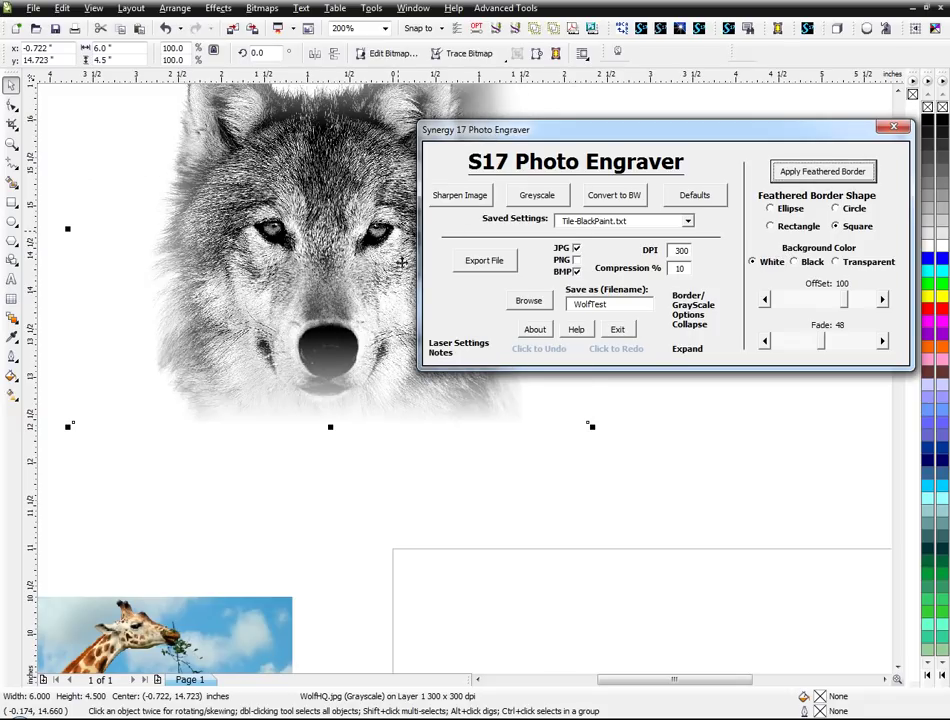
left_click(497, 458)
key("ctrl+z")
scroll(431, 306, "down", 1)
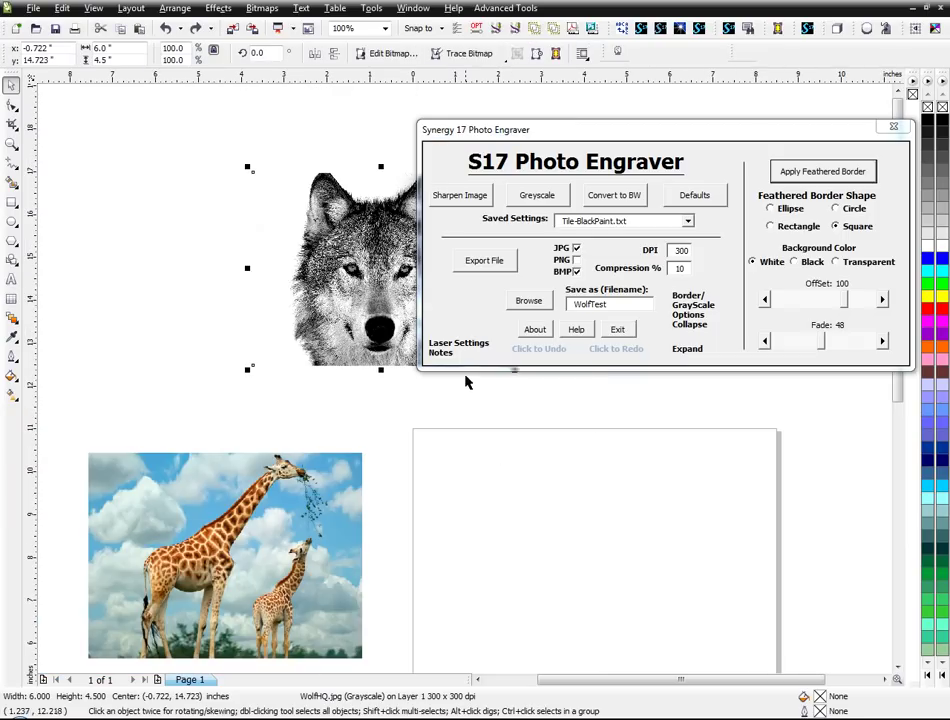
Step: Draw a red rectangle, send it behind the wolf, and move the wolf inside it
left_click(12, 203)
left_click_drag(149, 147, 604, 427)
left_click(927, 316)
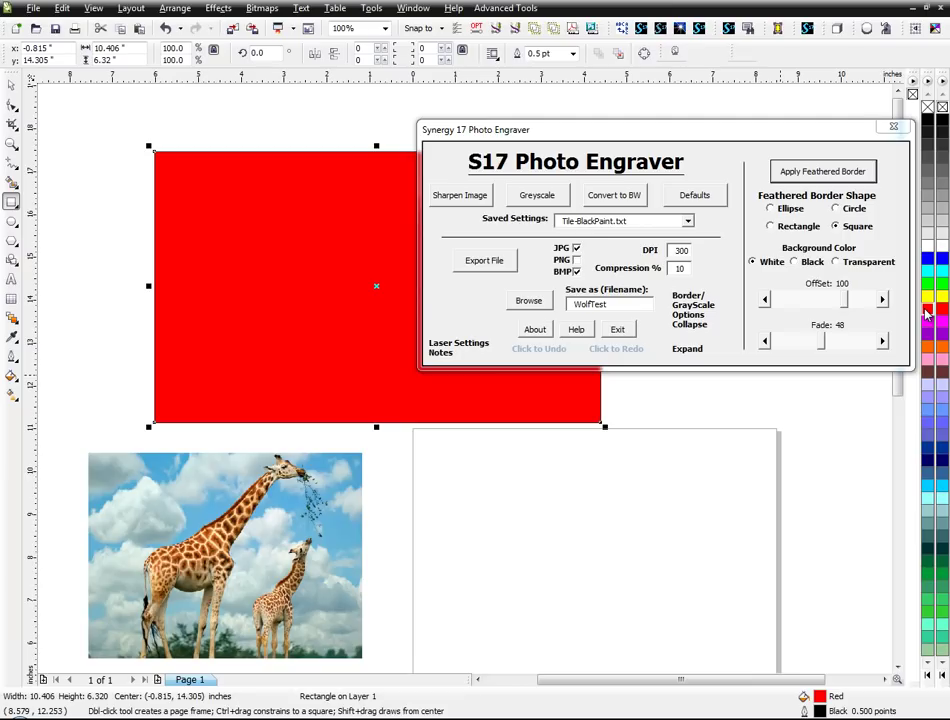
key("shift+Page_Down")
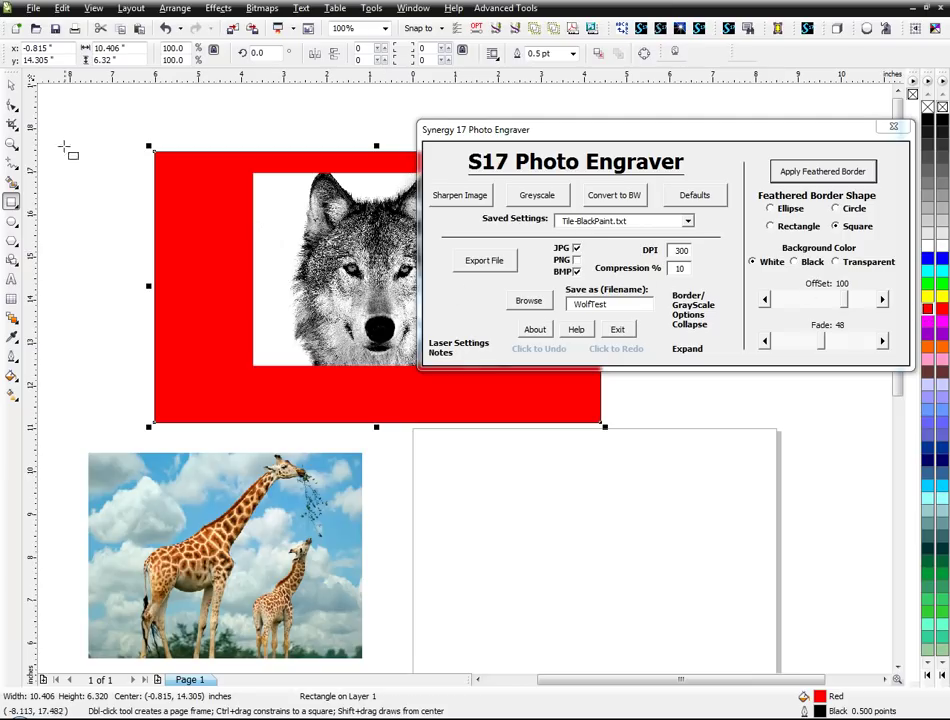
left_click(12, 84)
left_click_drag(330, 245, 253, 262)
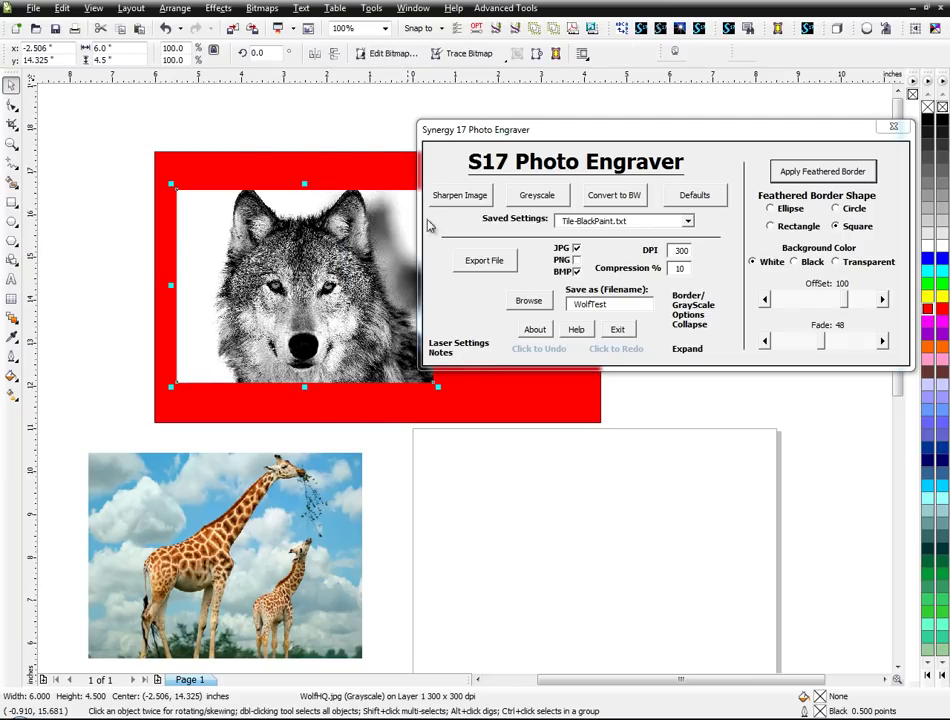
Step: Swap the wolf's feathered border for a transparent one so the red shows through
left_click_drag(757, 131, 775, 129)
left_click(838, 161)
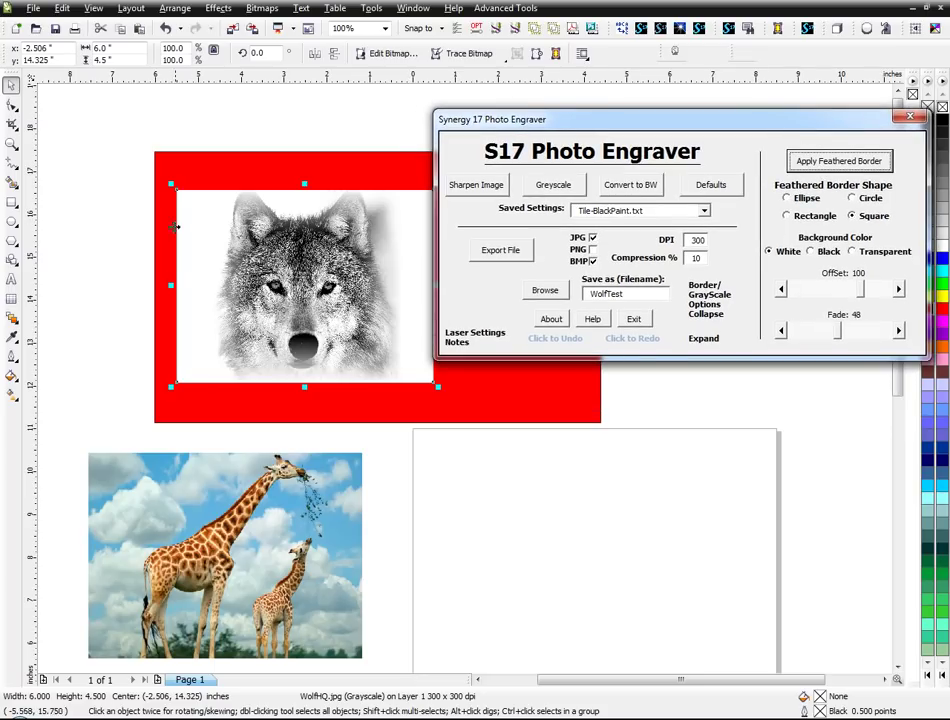
left_click(460, 460)
key("ctrl+z")
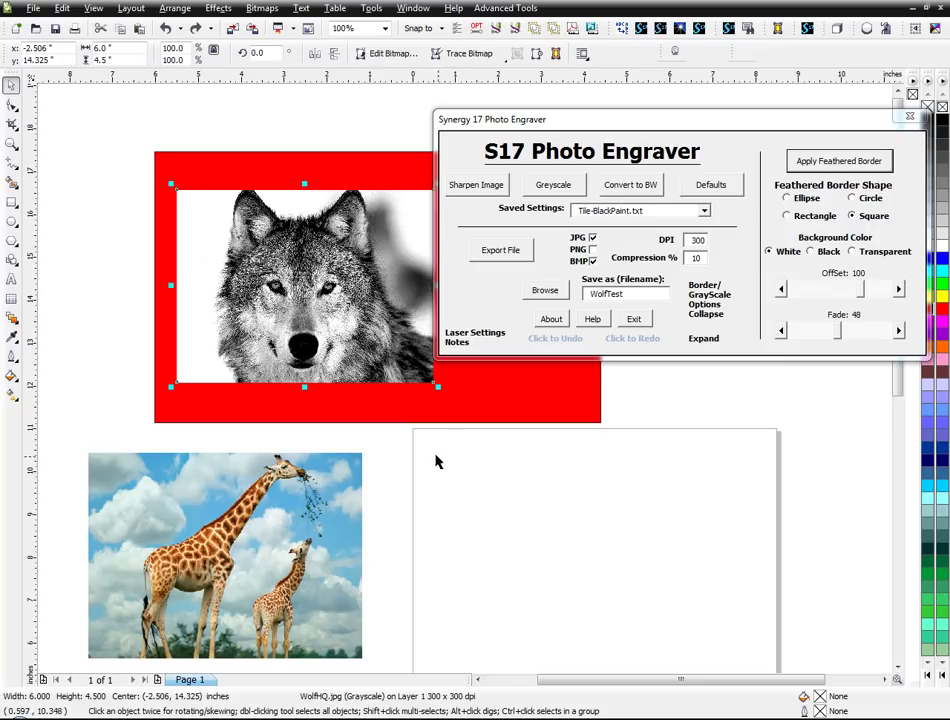
left_click(852, 253)
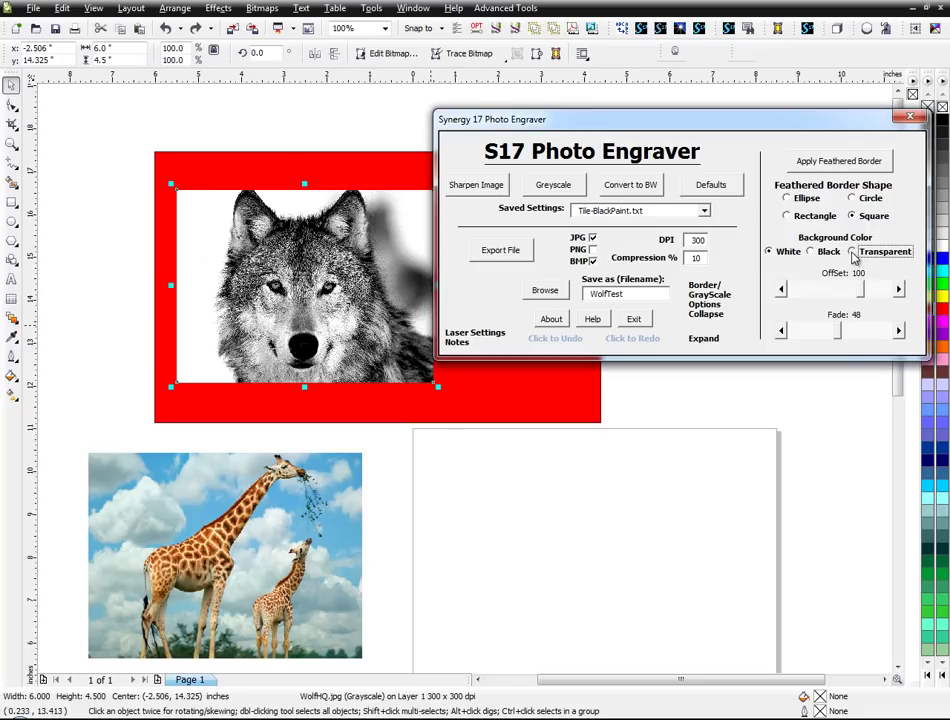
left_click(838, 166)
left_click(722, 422)
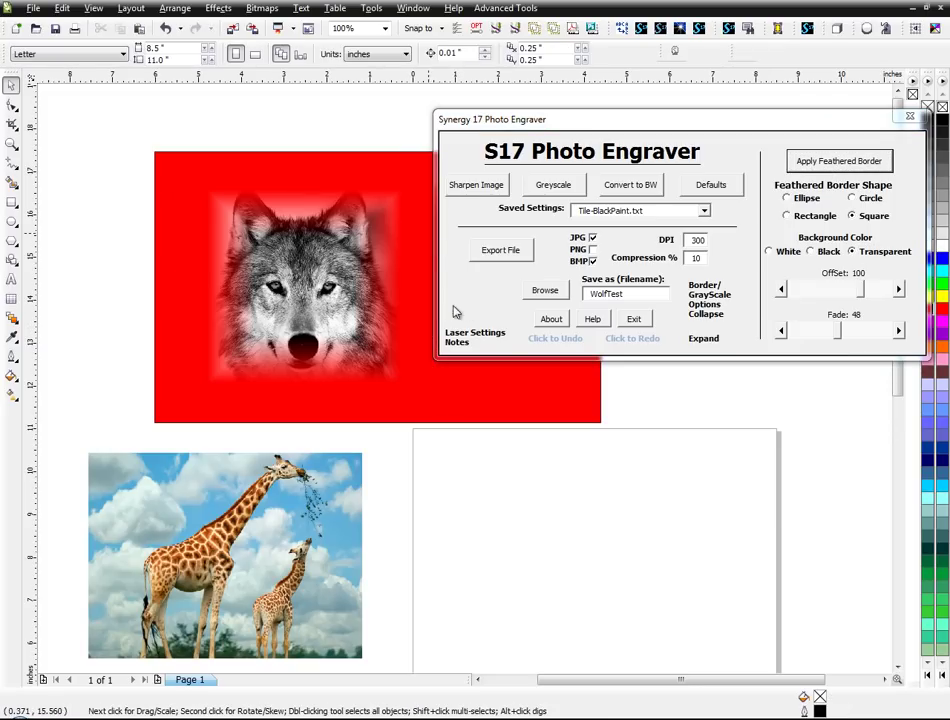
Step: Nudge the wolf and try dark brown, magenta, then yellow fills on the background rectangle
left_click_drag(285, 262, 302, 270)
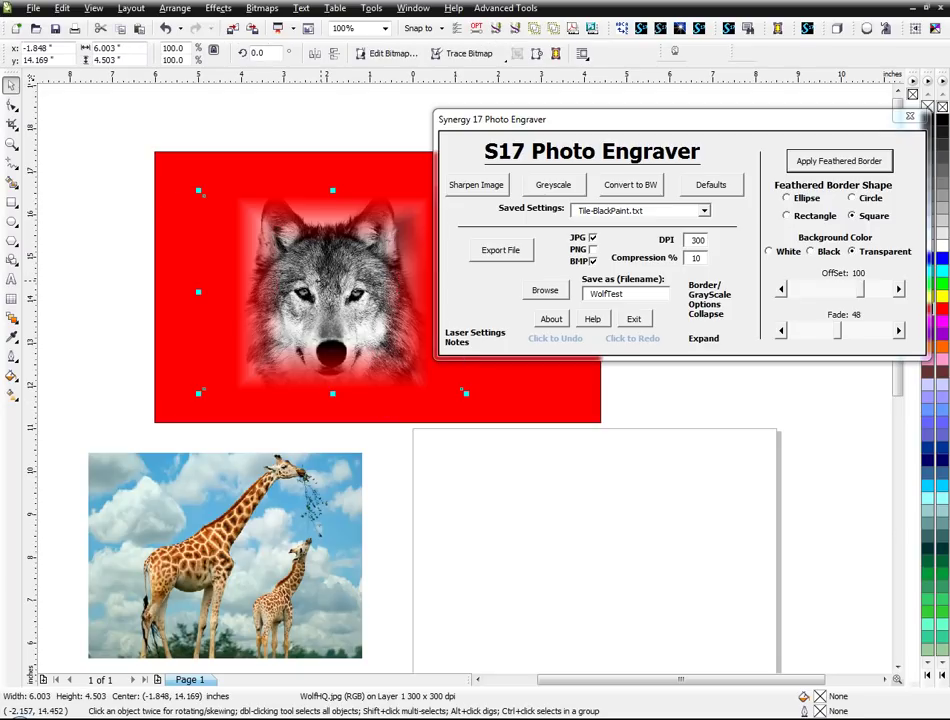
left_click(547, 407)
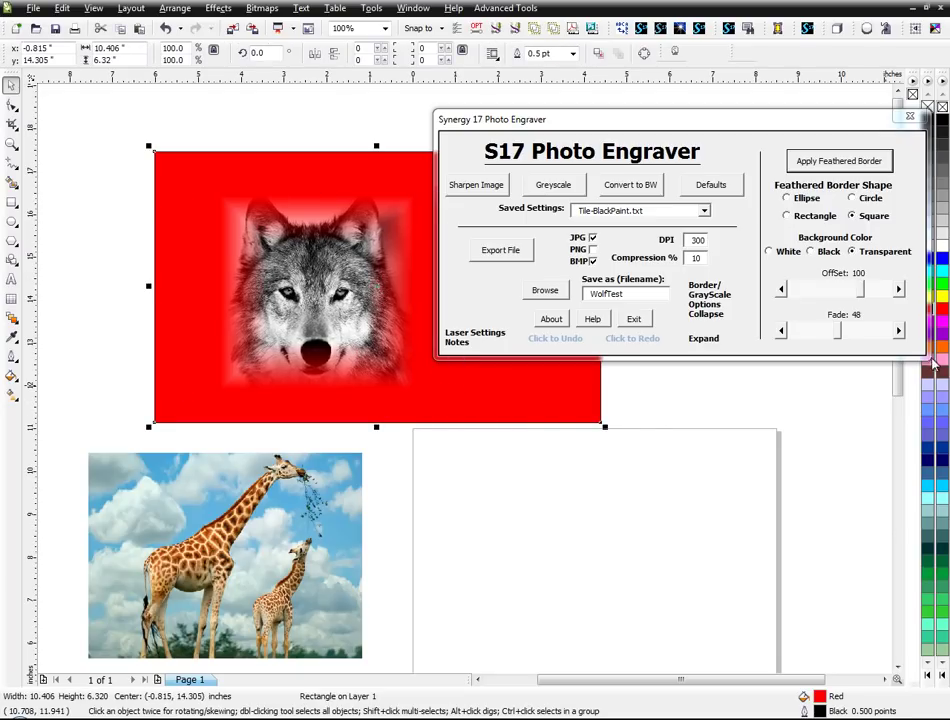
left_click(928, 372)
left_click(942, 320)
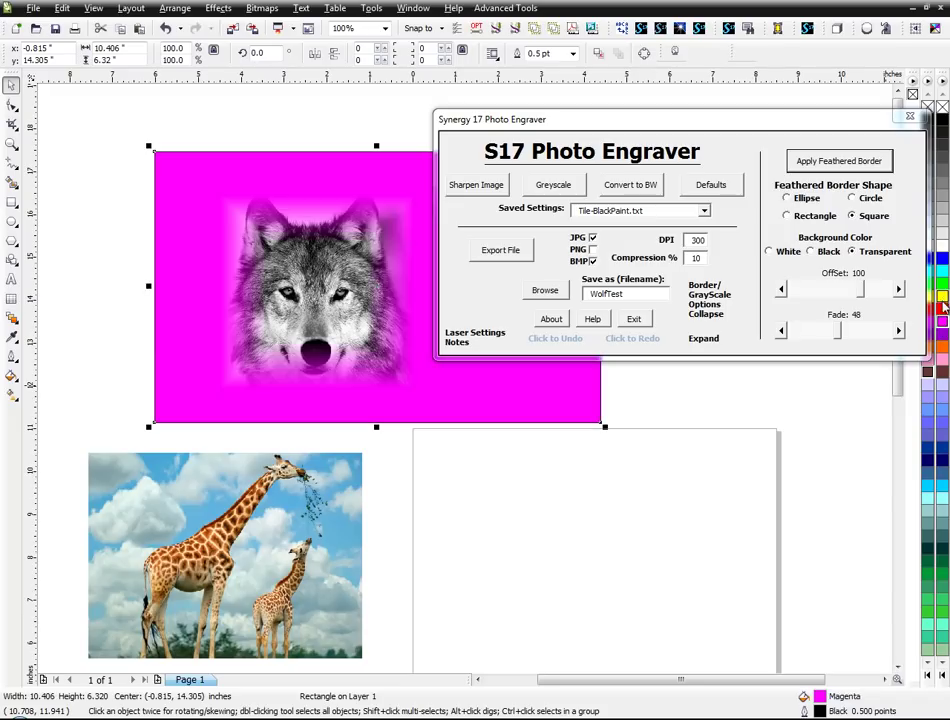
left_click(943, 297)
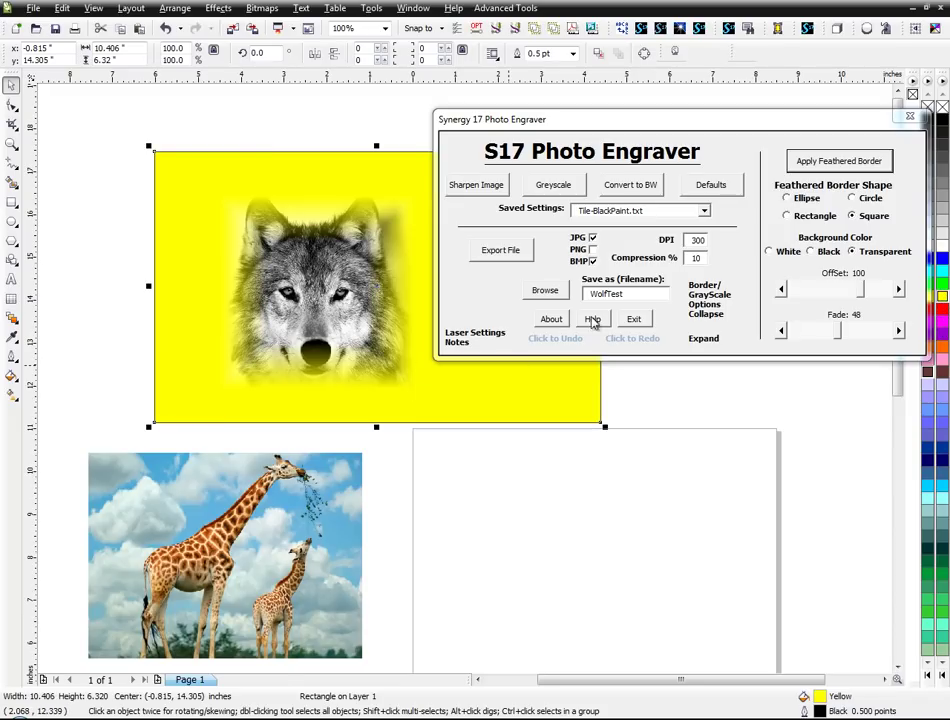
left_click(620, 427)
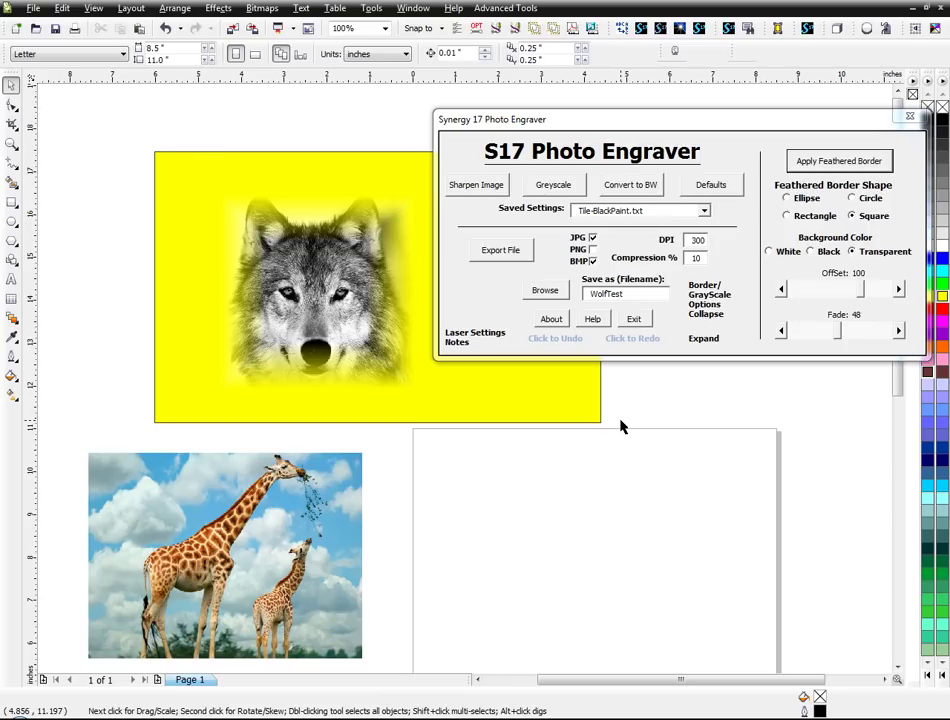
Step: Undo the fill changes and feathered border back to the plain wolf cut-out
left_click(449, 411)
left_click(547, 339)
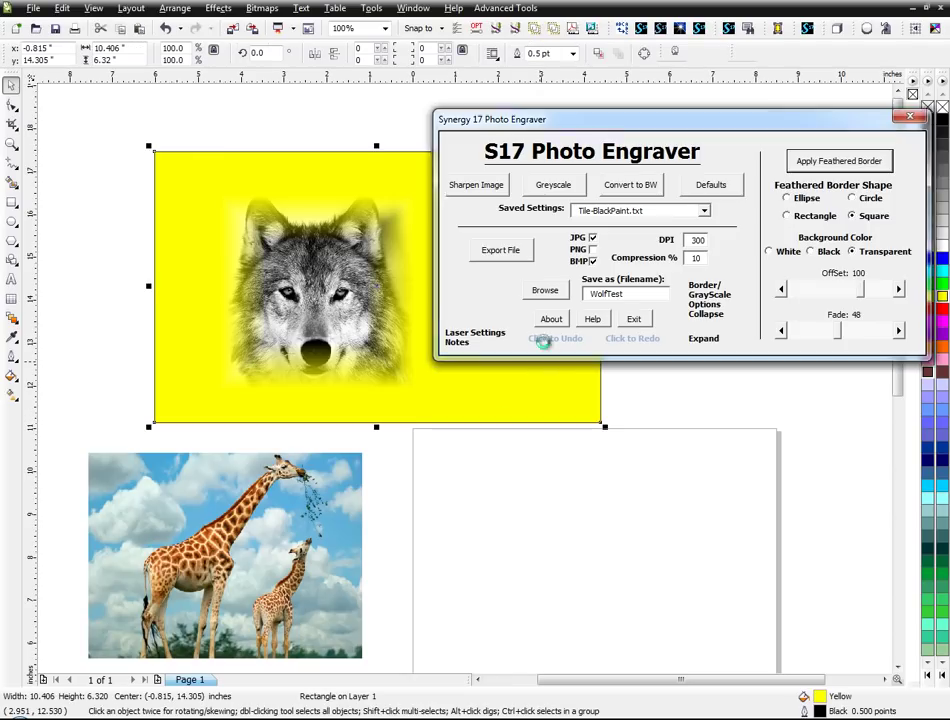
left_click(547, 340)
left_click(547, 340)
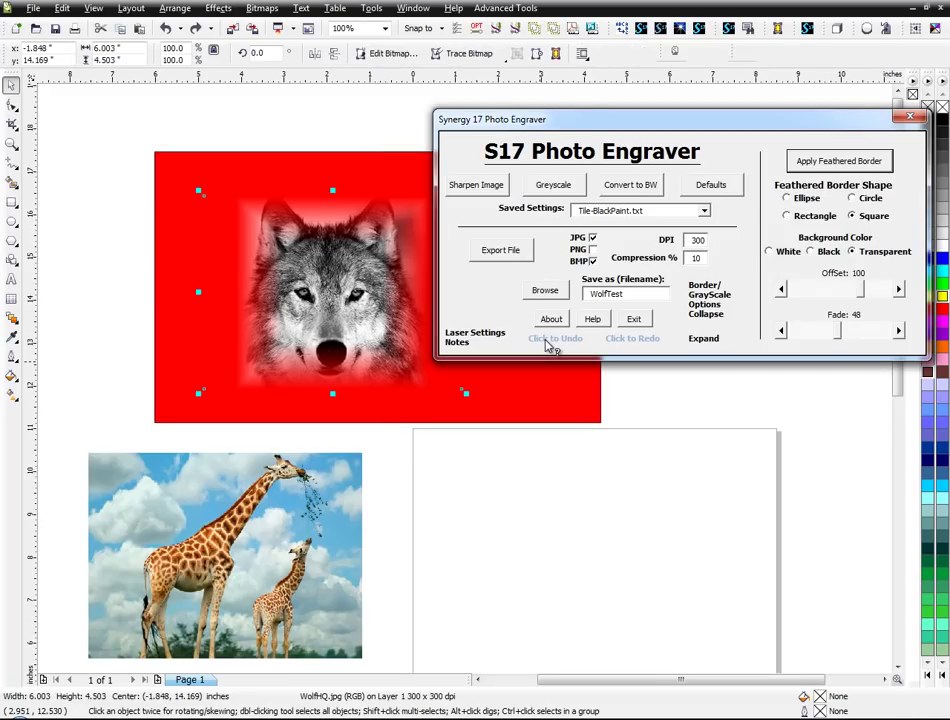
left_click(547, 340)
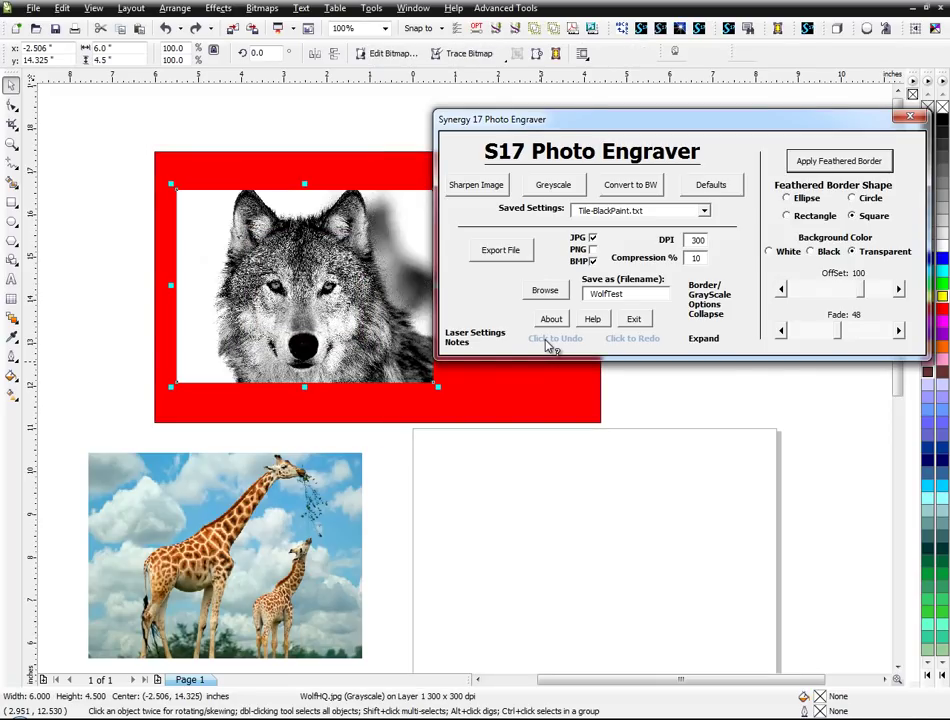
left_click(547, 343)
Step: Delete the red background rectangle, reposition the wolf, and give it a feathered border
left_click(547, 392)
key("Delete")
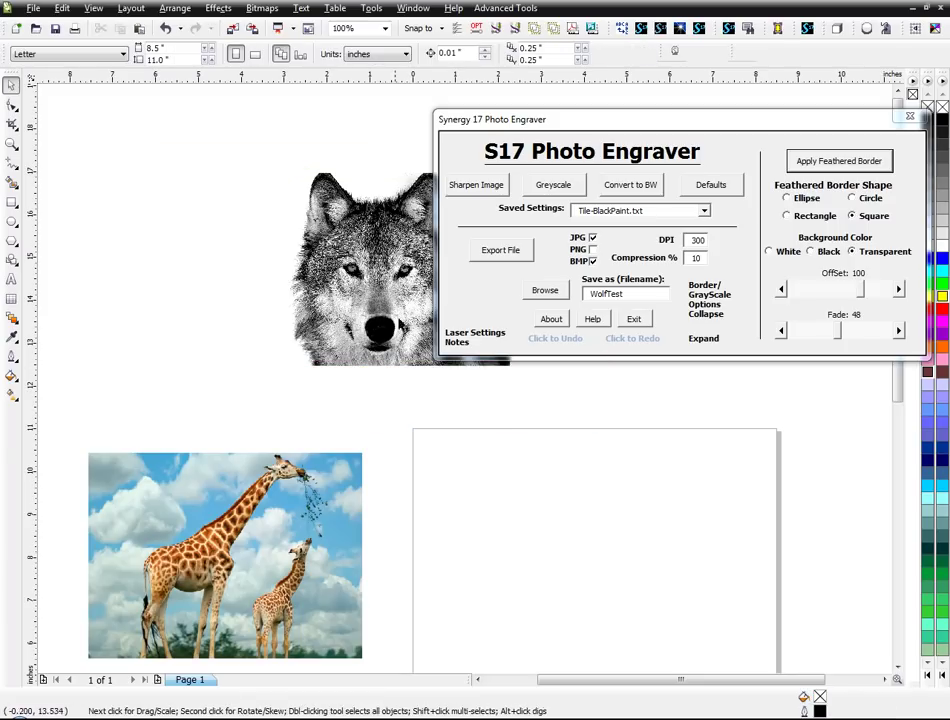
left_click_drag(400, 325, 303, 314)
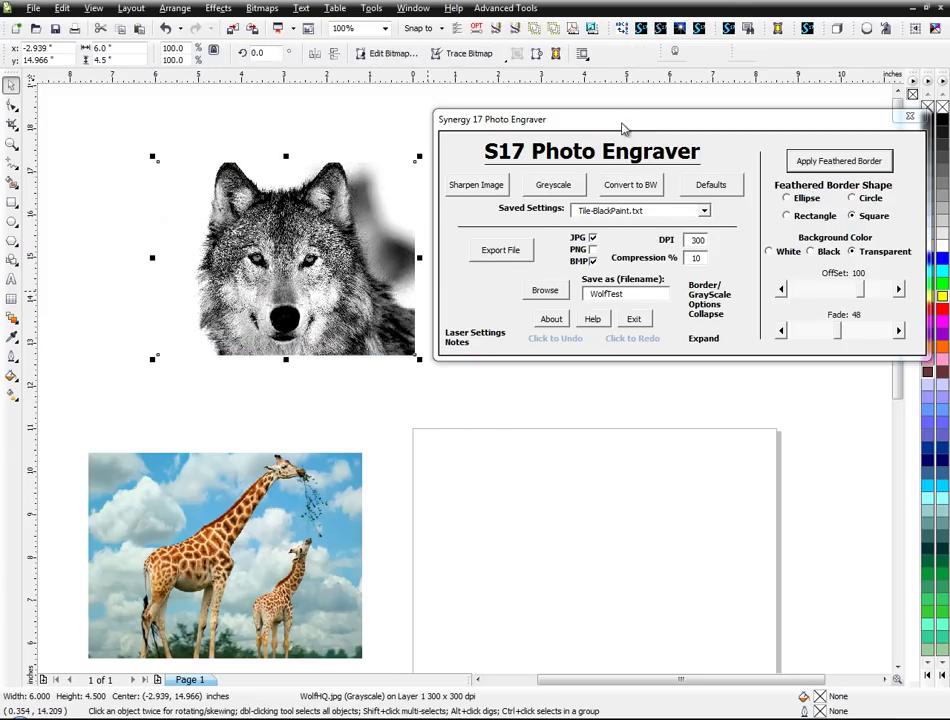
left_click_drag(622, 128, 659, 124)
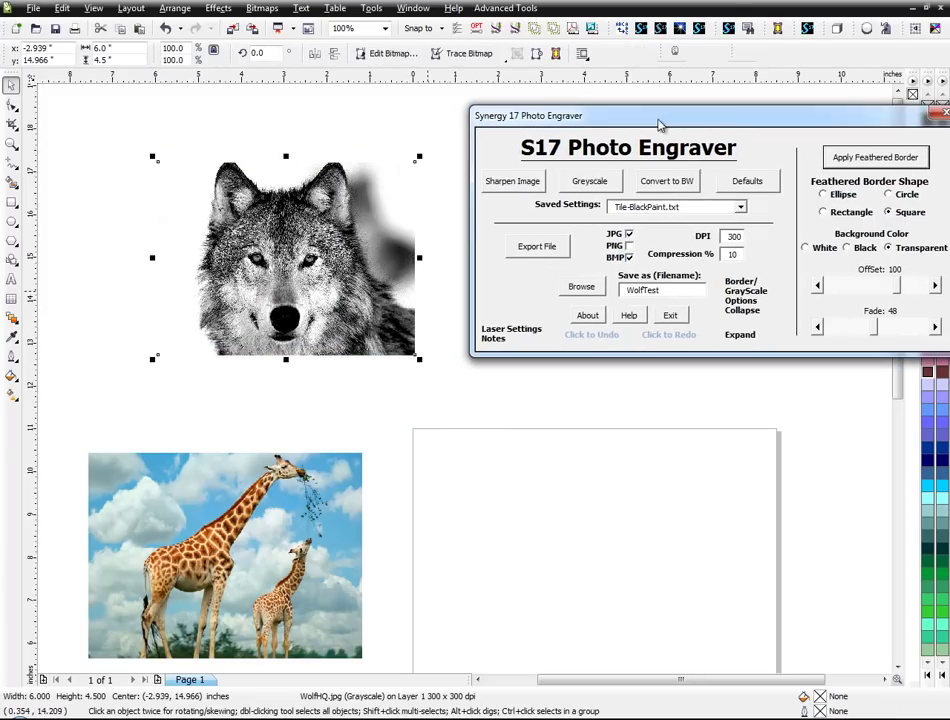
left_click(860, 160)
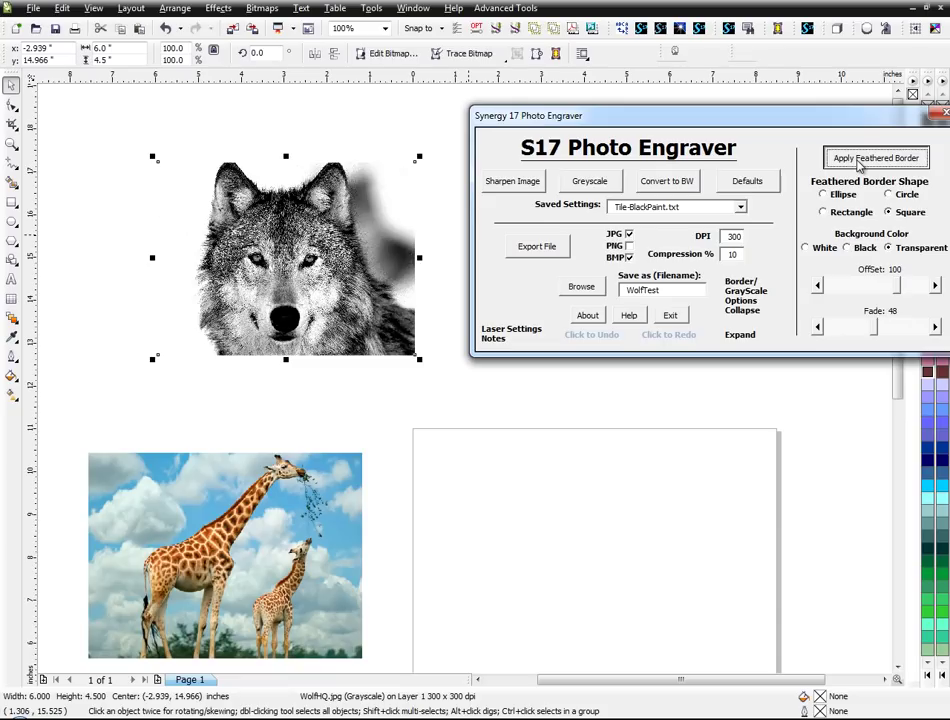
left_click(506, 411)
Step: Convert the feathered wolf to a dithered black-and-white engraving and zoom back out with F3
left_click(360, 297)
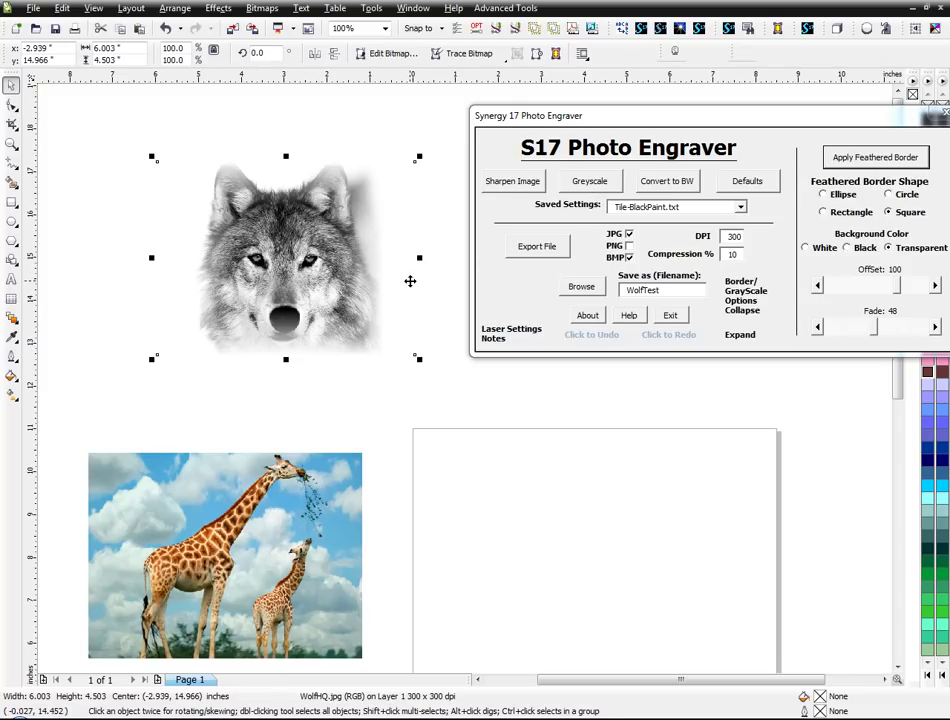
left_click(447, 282)
scroll(447, 282, "up", 2)
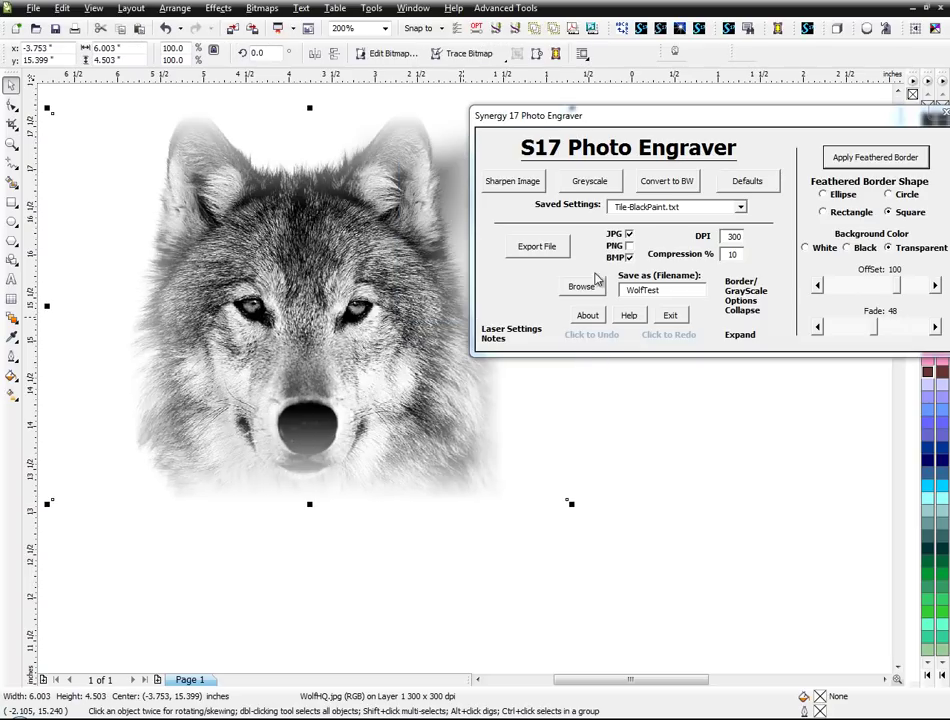
left_click(667, 183)
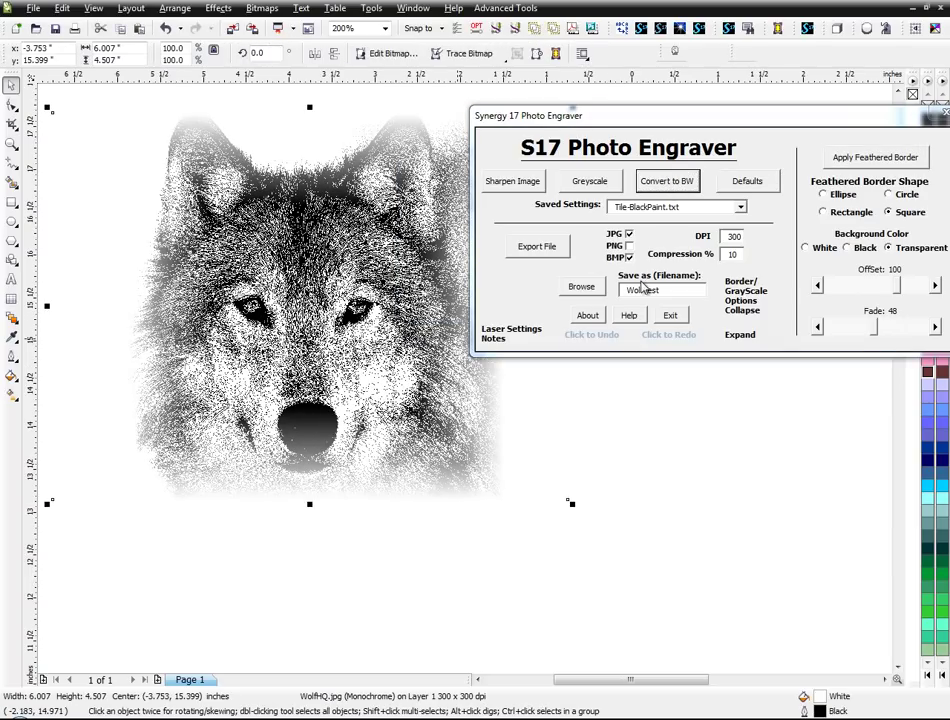
left_click(588, 475)
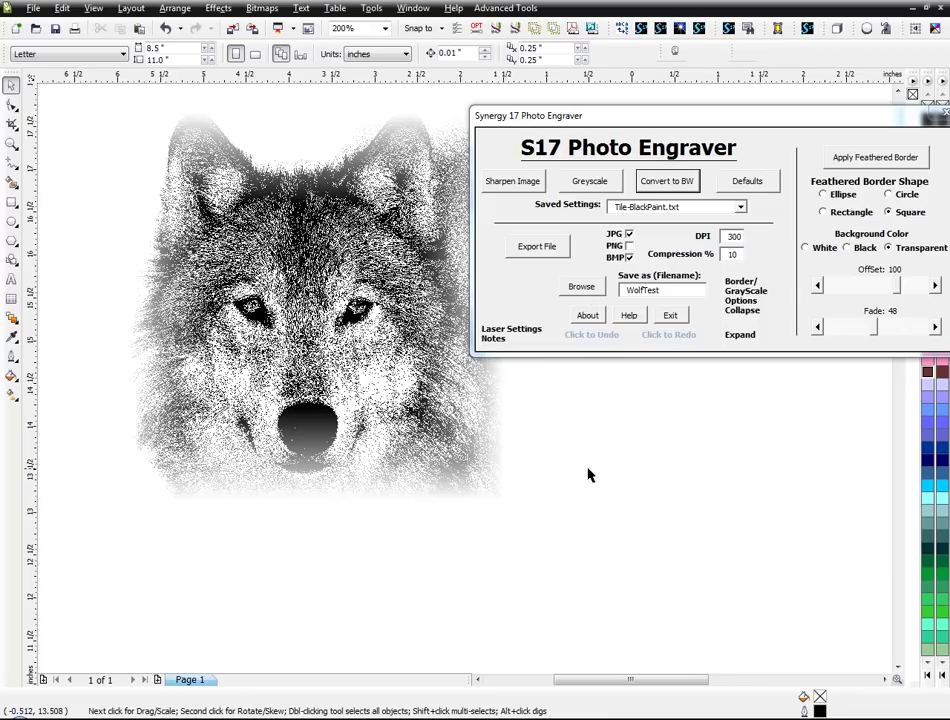
key("F3")
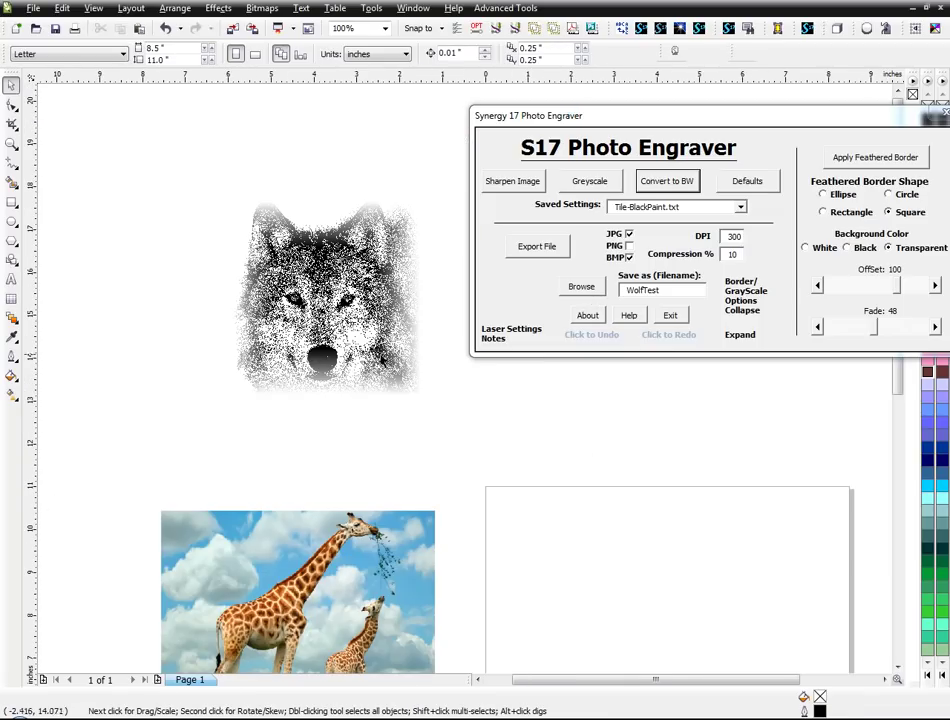
left_click(283, 268)
Step: Delete the wolf, move the giraffe up, and load the Halftone-Sample.txt preset with expanded options
key("Delete")
left_click_drag(320, 581, 306, 310)
scroll(383, 335, "up", 1)
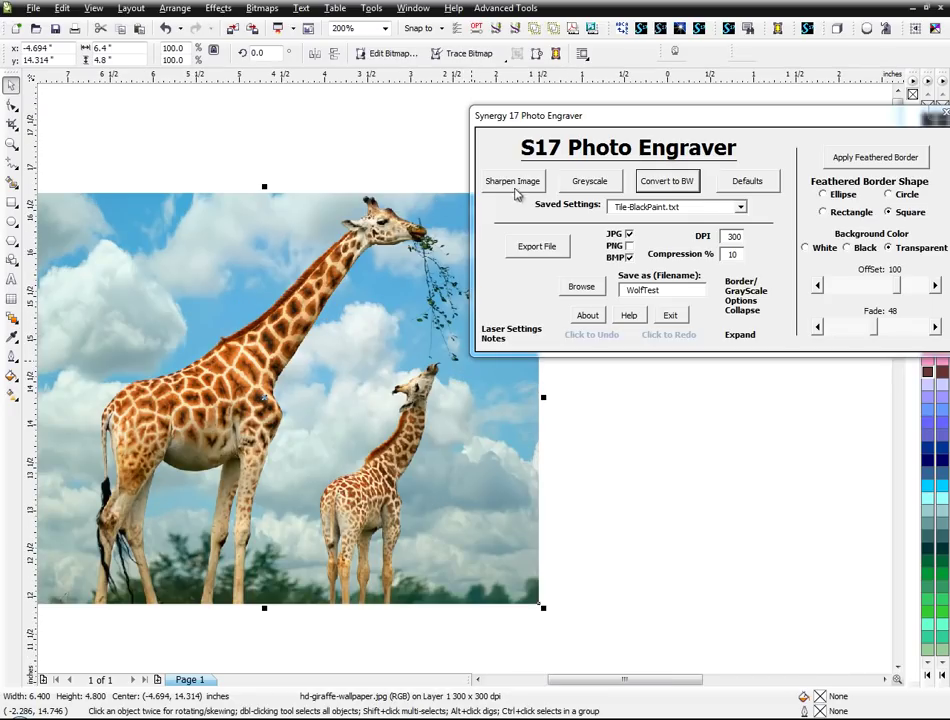
left_click(741, 207)
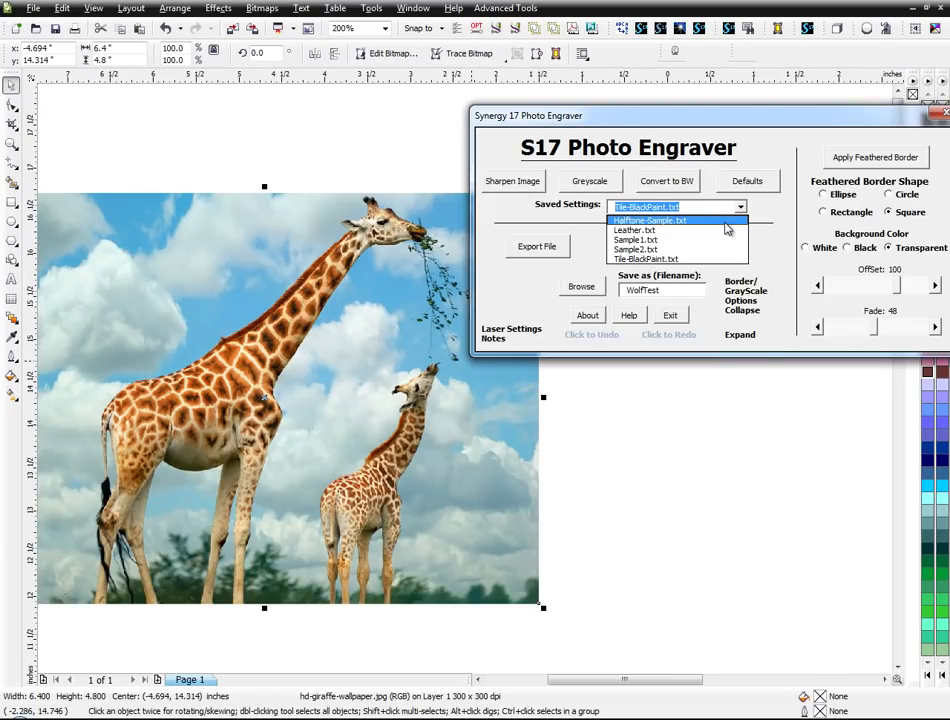
left_click(752, 336)
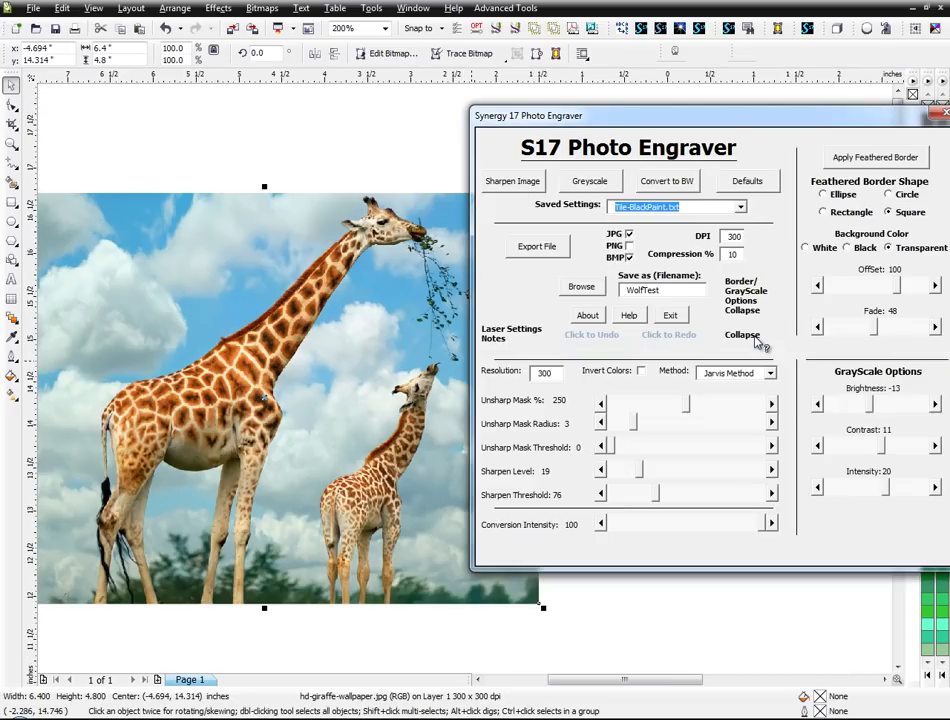
left_click(741, 207)
left_click(682, 217)
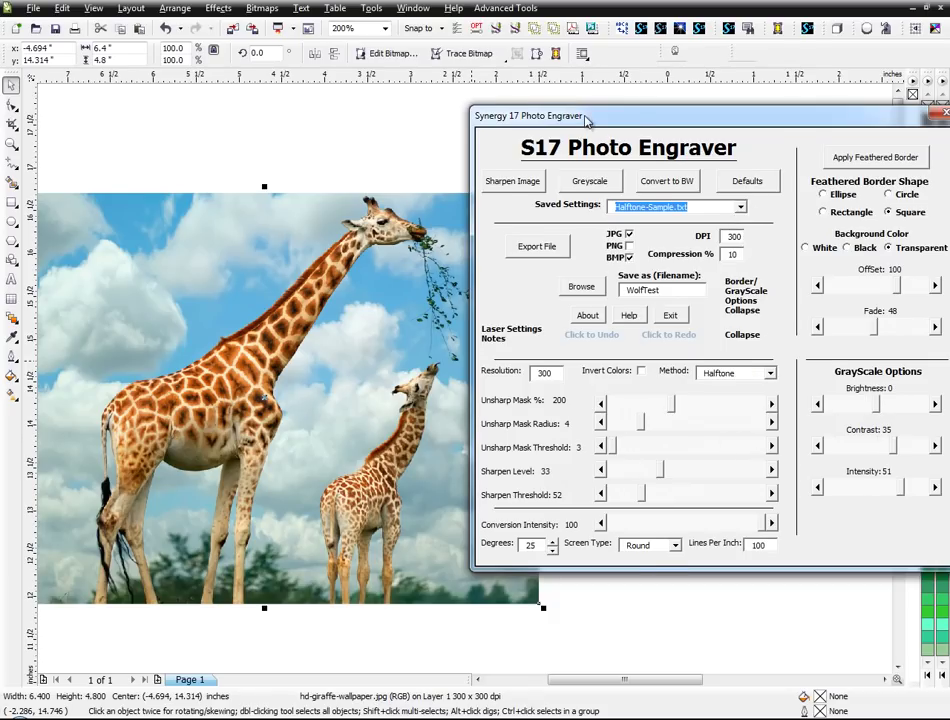
left_click_drag(586, 121, 628, 123)
Step: Sharpen, greyscale and halftone-convert the giraffe, inspect it, then undo the conversion
left_click(563, 190)
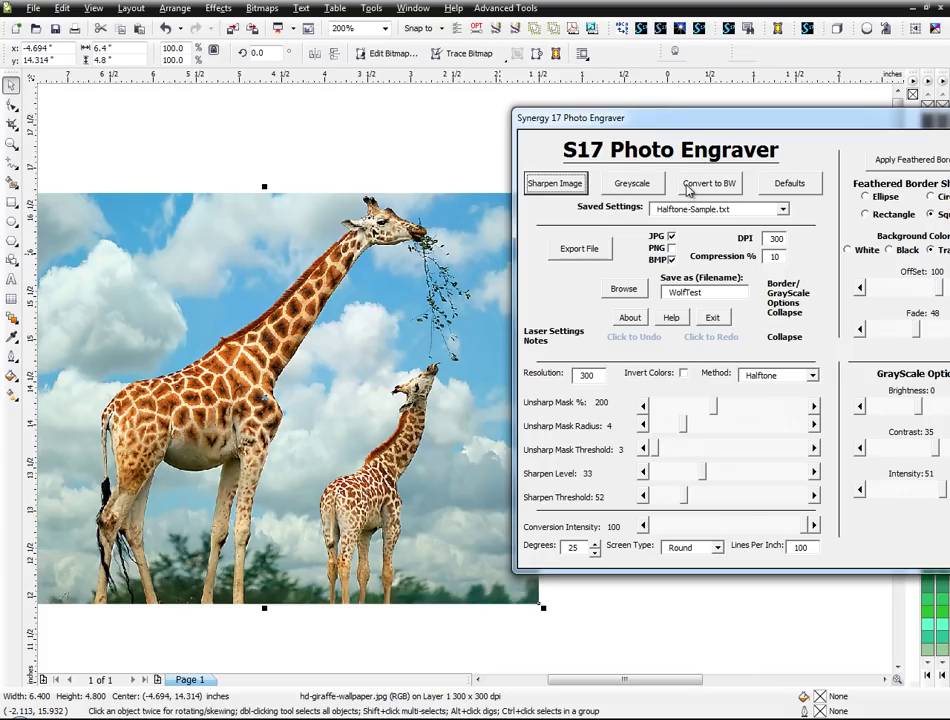
left_click(663, 187)
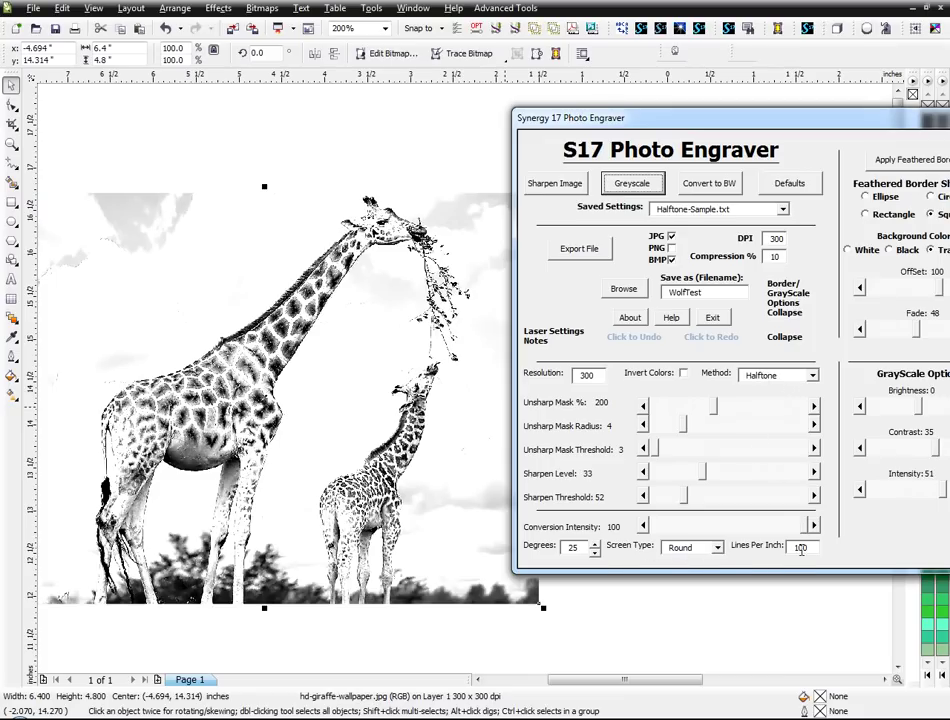
left_click(720, 190)
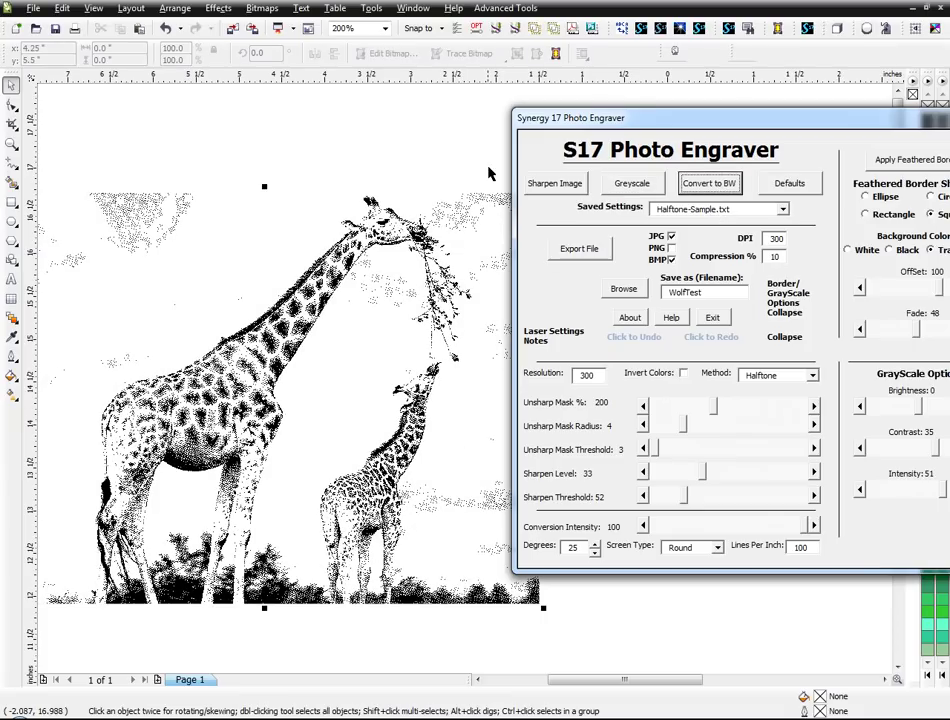
scroll(367, 312, "up", 2)
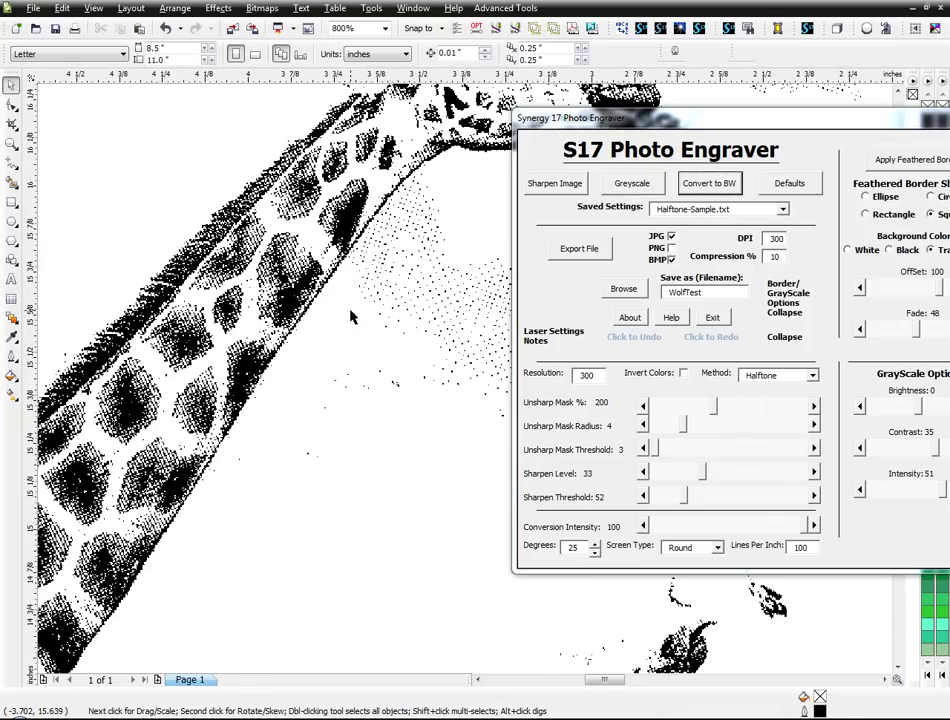
scroll(470, 398, "up", 2)
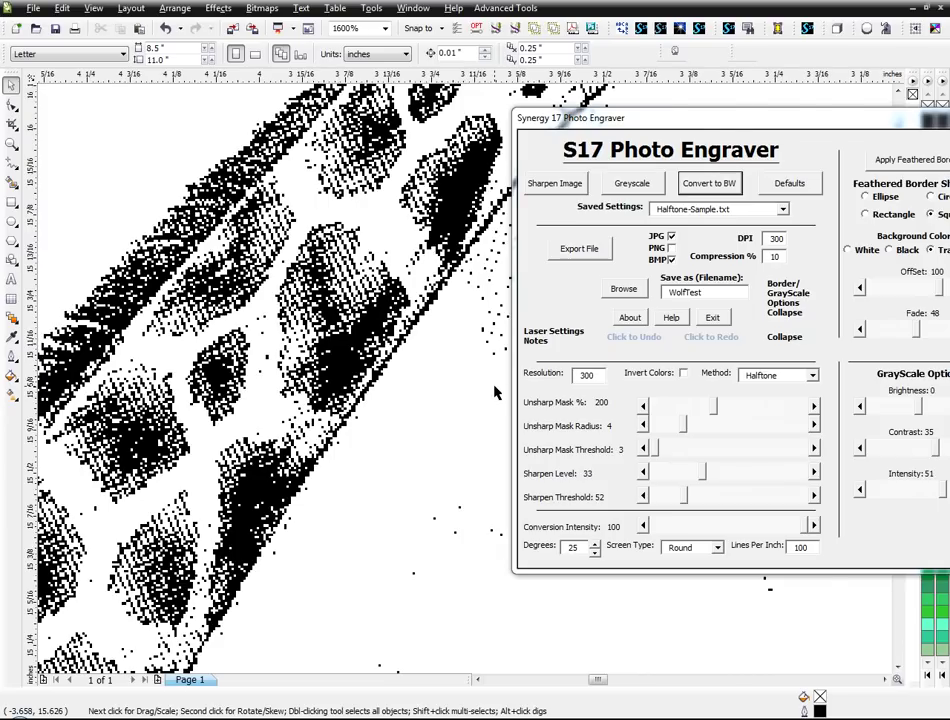
scroll(364, 290, "down", 1)
scroll(494, 388, "down", 1)
scroll(494, 388, "down", 1)
left_click(494, 388)
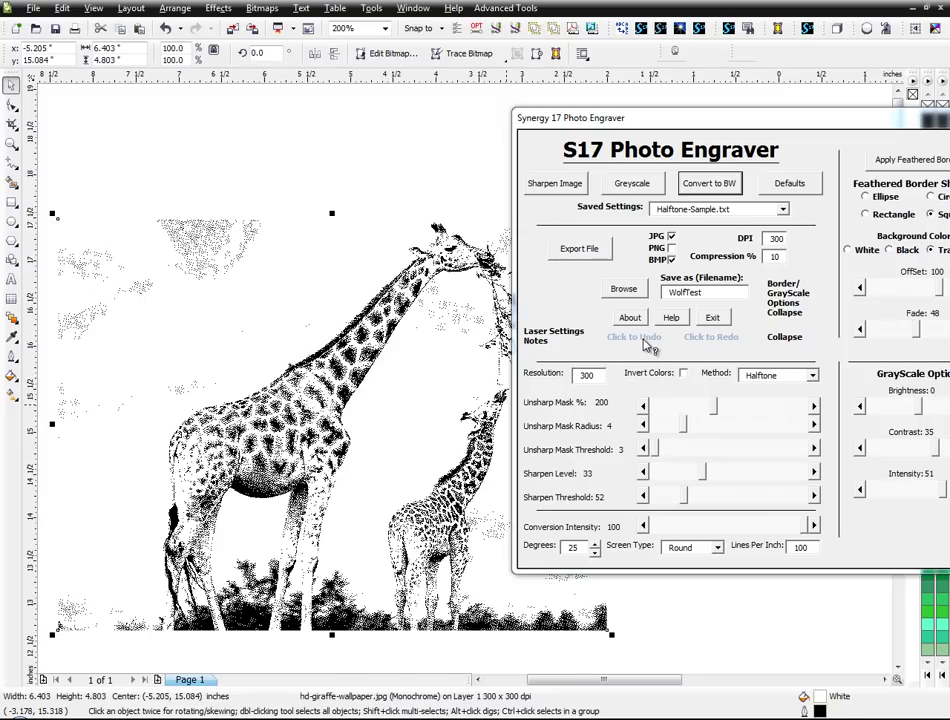
left_click(646, 340)
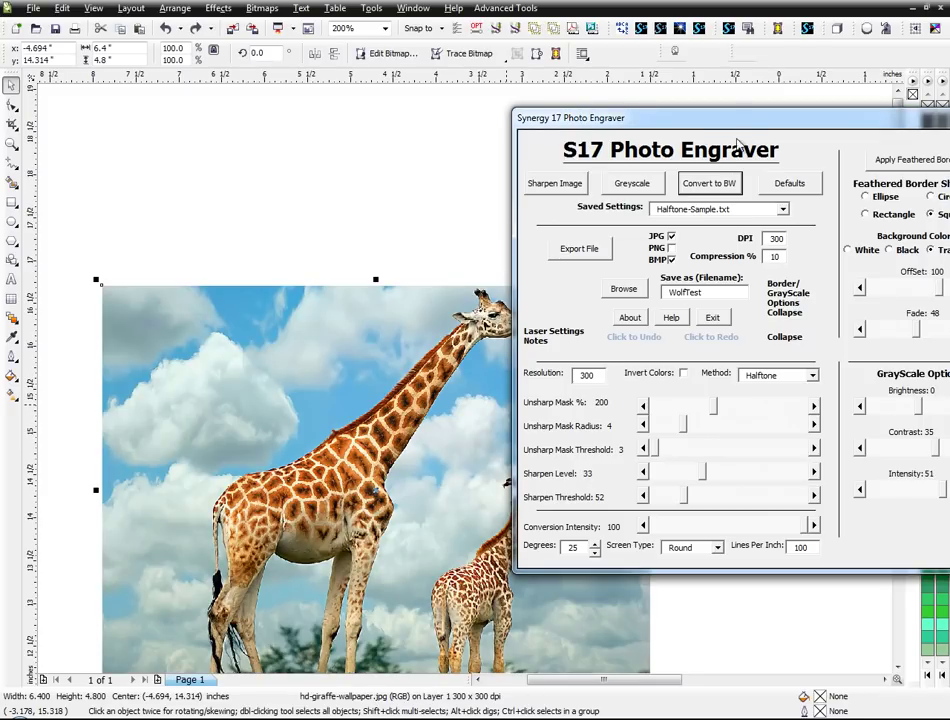
left_click_drag(555, 117, 459, 118)
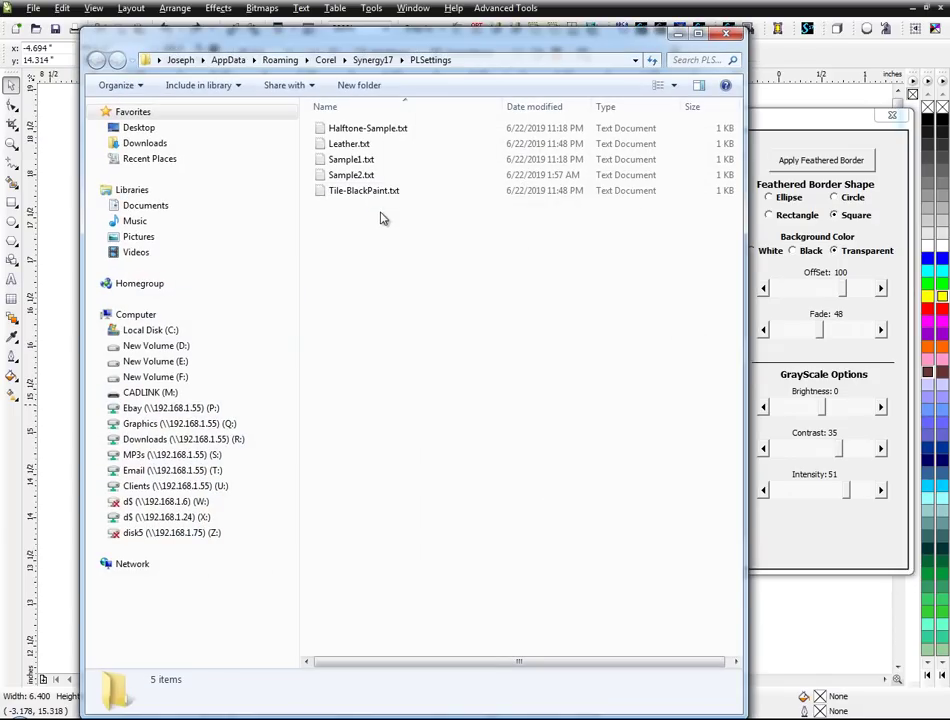
left_click(726, 34)
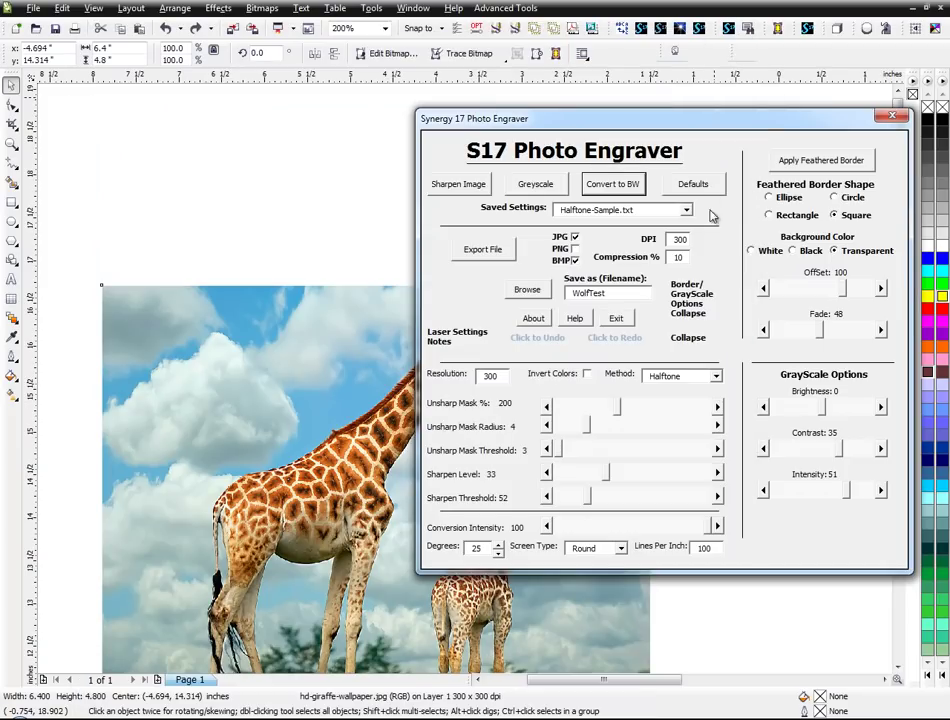
Step: Enter Power 90%, Speed 150% and PPI 500 in the first laser notes entry and save
left_click(481, 341)
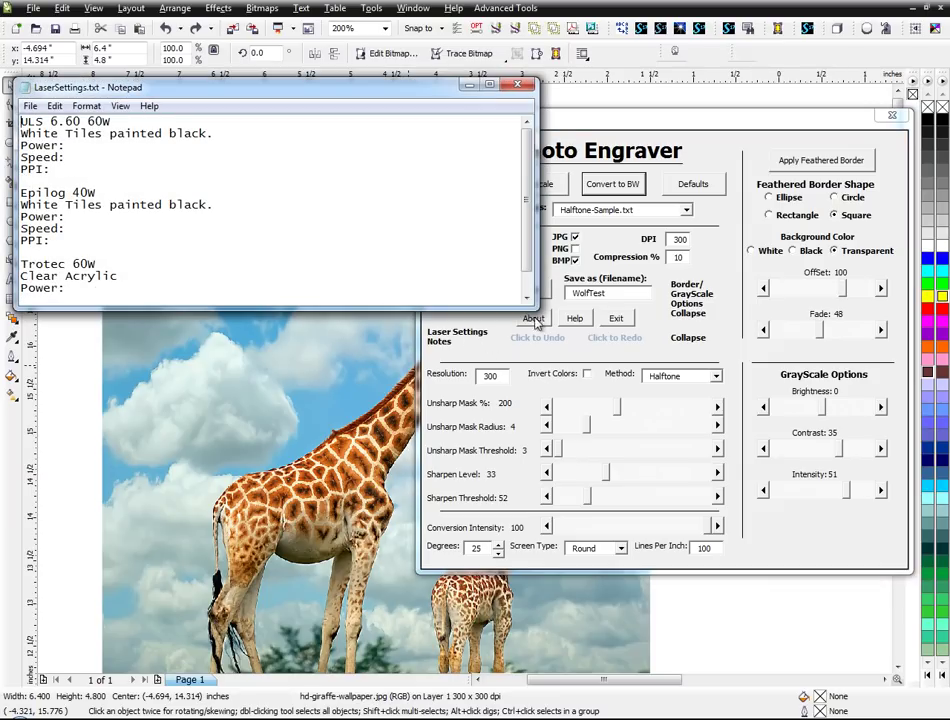
left_click_drag(530, 304, 722, 528)
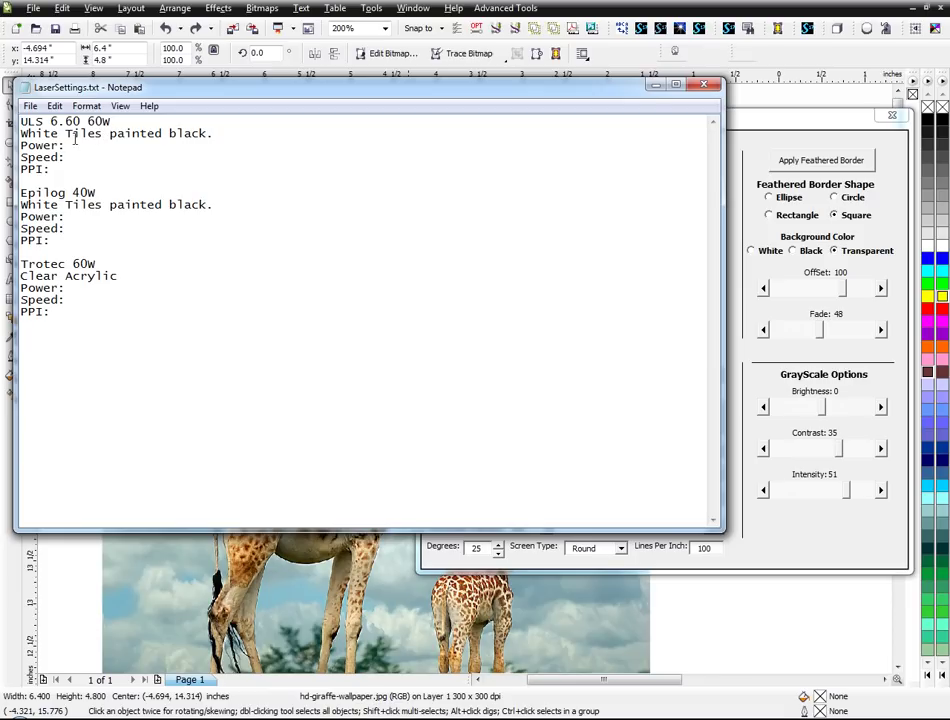
left_click(125, 144)
type("90%")
key("Down")
type("150%")
key("Down")
type("500")
left_click(31, 107)
left_click(42, 153)
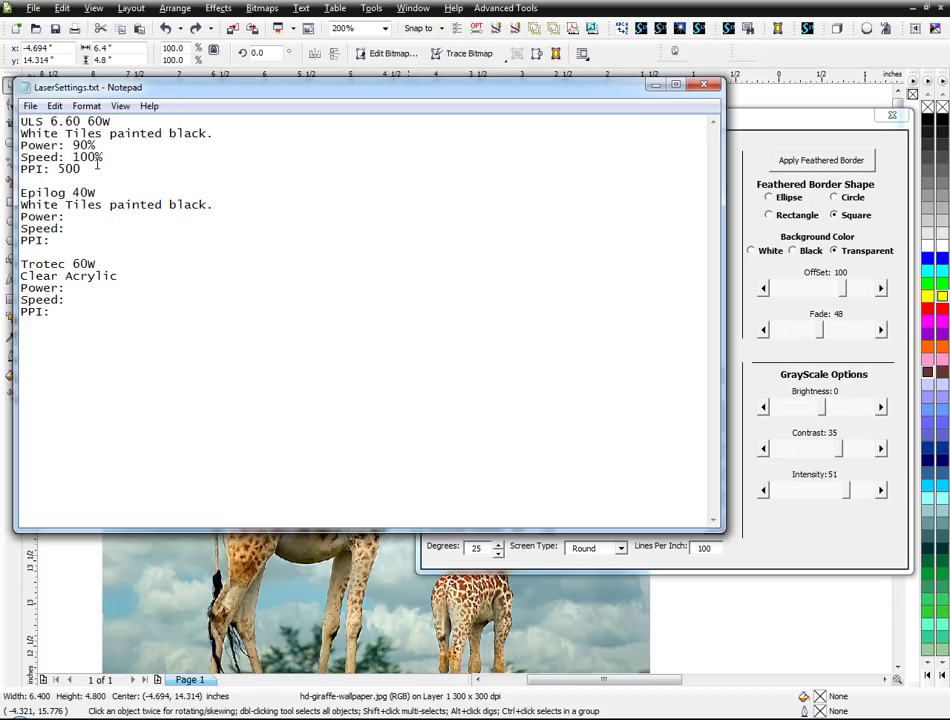
Step: Add a Leather entry below PPI: 500 with the copied tile settings pasted under it
left_click_drag(64, 133, 161, 133)
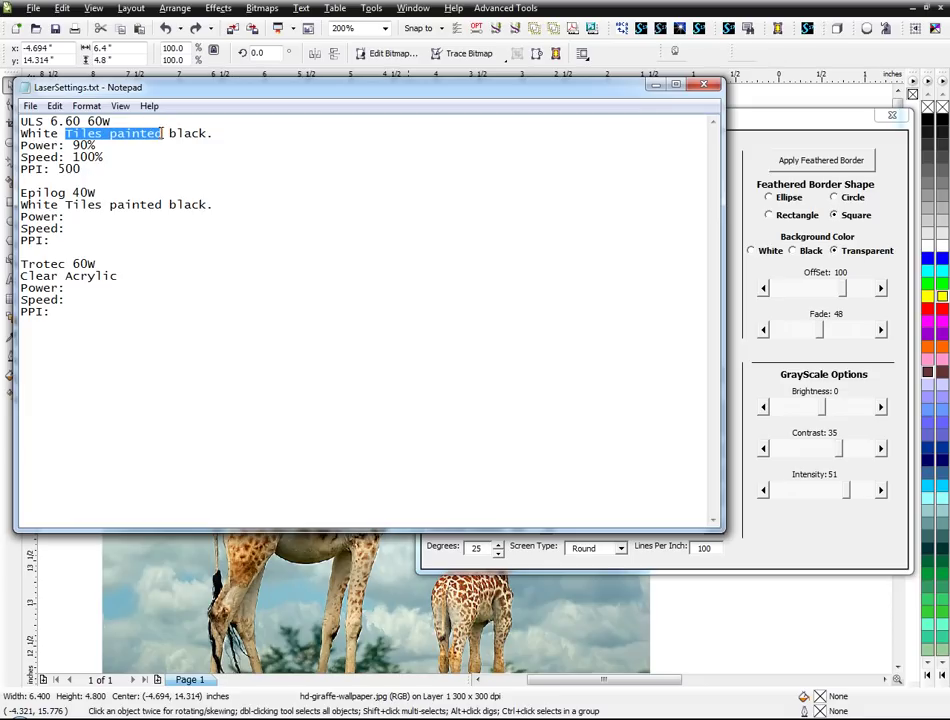
left_click(83, 141)
left_click(22, 125)
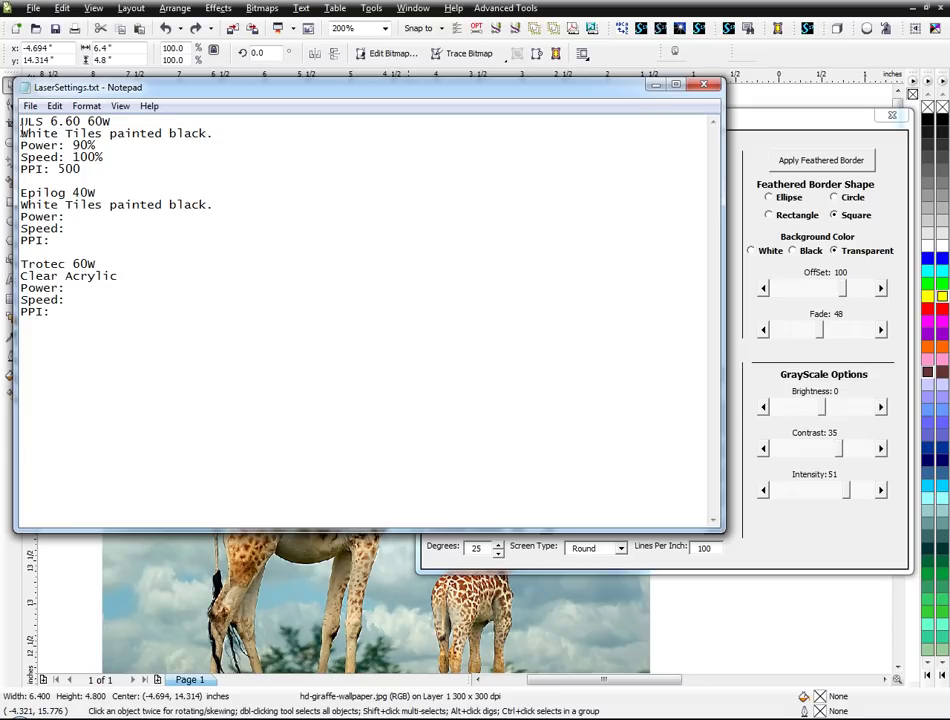
mouse_move(21, 131)
left_mouse_down()
mouse_move(88, 157)
mouse_move(85, 168)
left_mouse_up()
key("ctrl+c")
left_click(85, 168)
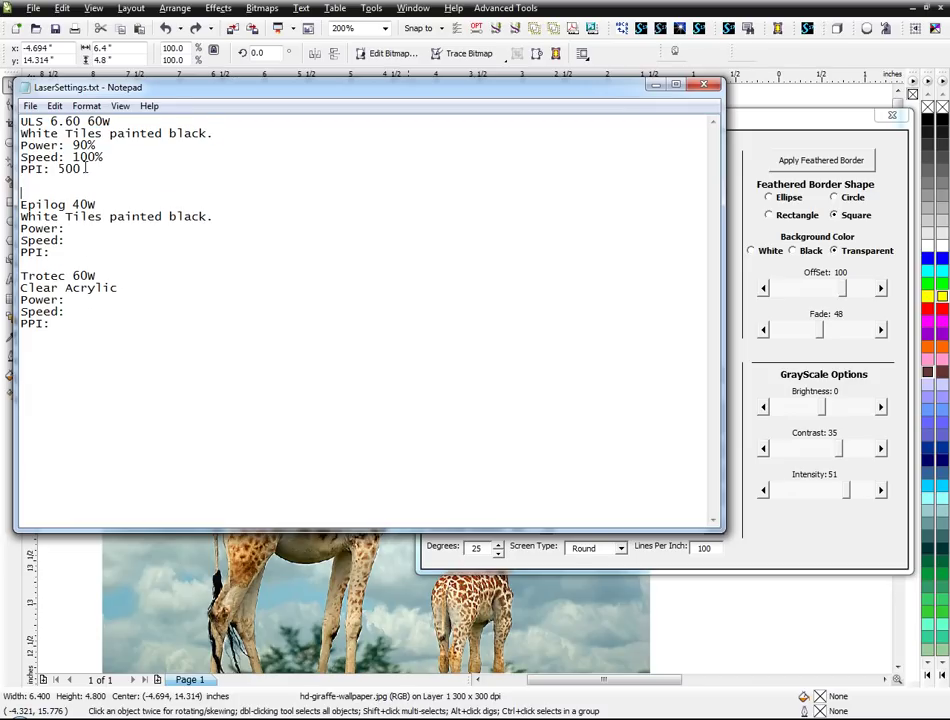
key("Return")
key("Return")
key("Return")
key("Up")
type("Leather")
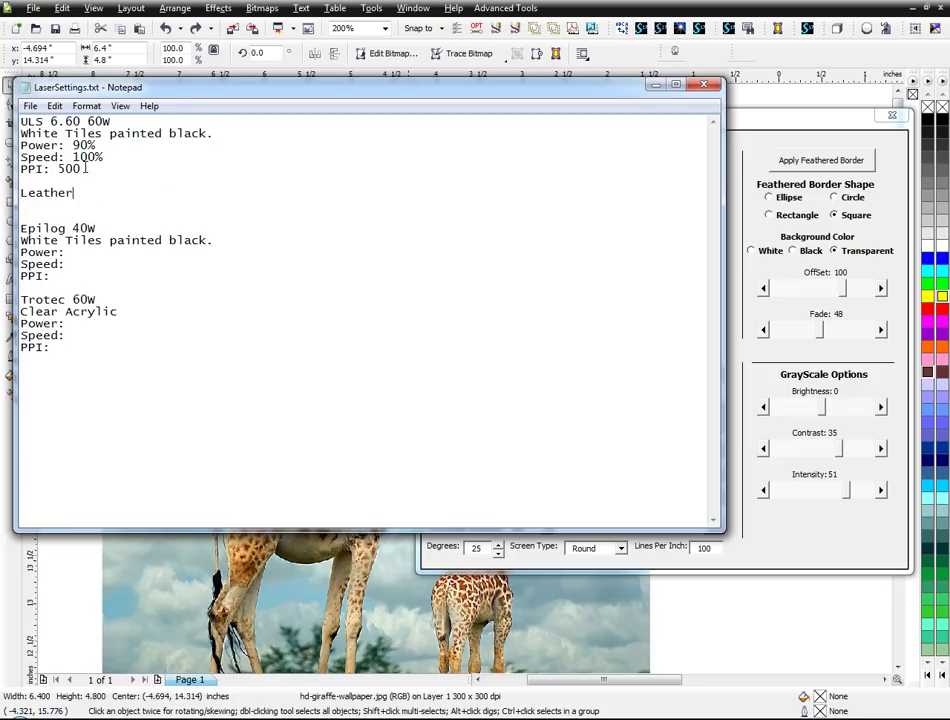
key("Return")
key("ctrl+v")
Step: Change the Leather power digit to 6 and its speed to 90
key("Up")
key("Up")
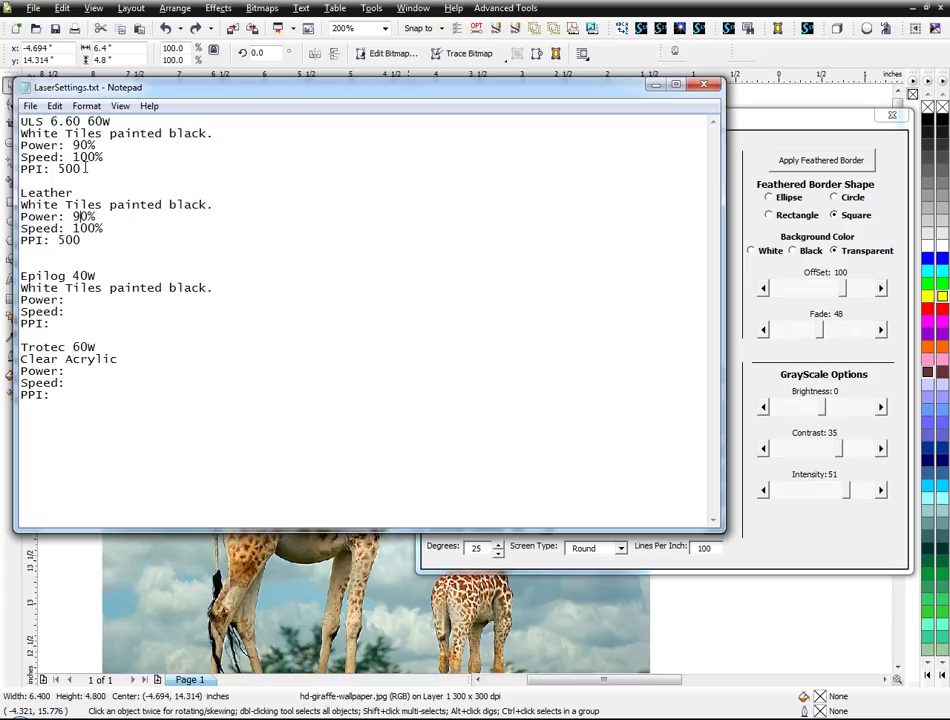
key("Left")
key("Delete")
type("6")
key("Down")
key("BackSpace")
key("Delete")
key("Delete")
type("90")
key("Down")
Step: Paste another settings block and label it Acrylic
key("Return")
key("Return")
key("ctrl+v")
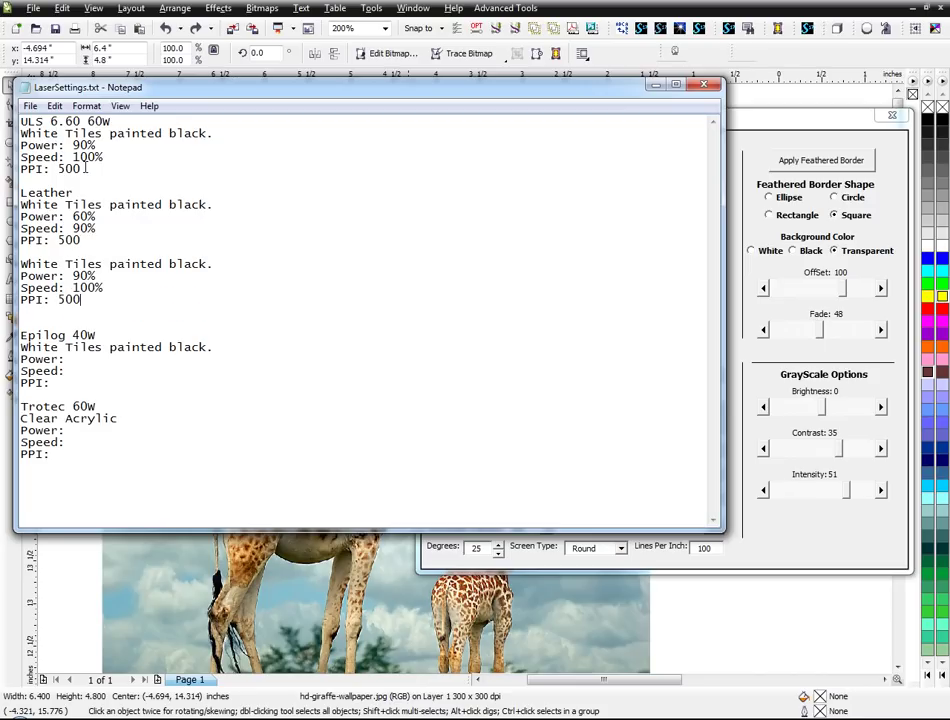
key("Up")
key("Up")
key("Up")
key("Home")
key("shift+End")
type("Ac")
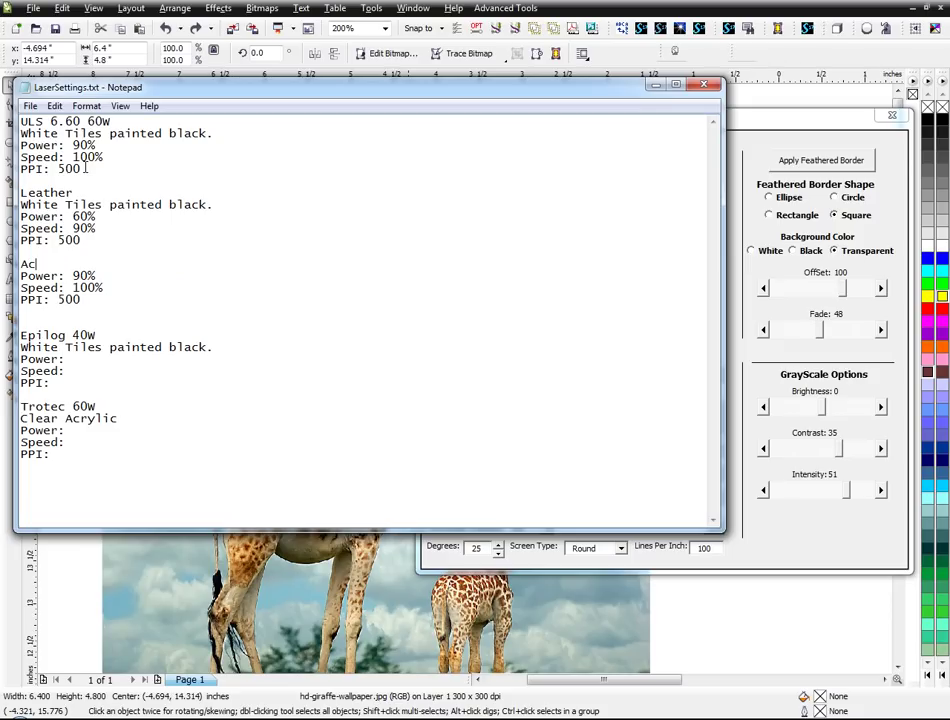
type("rylic")
Step: Save LaserSettings.txt, close Notepad, then reopen and close the notes again
left_click(30, 105)
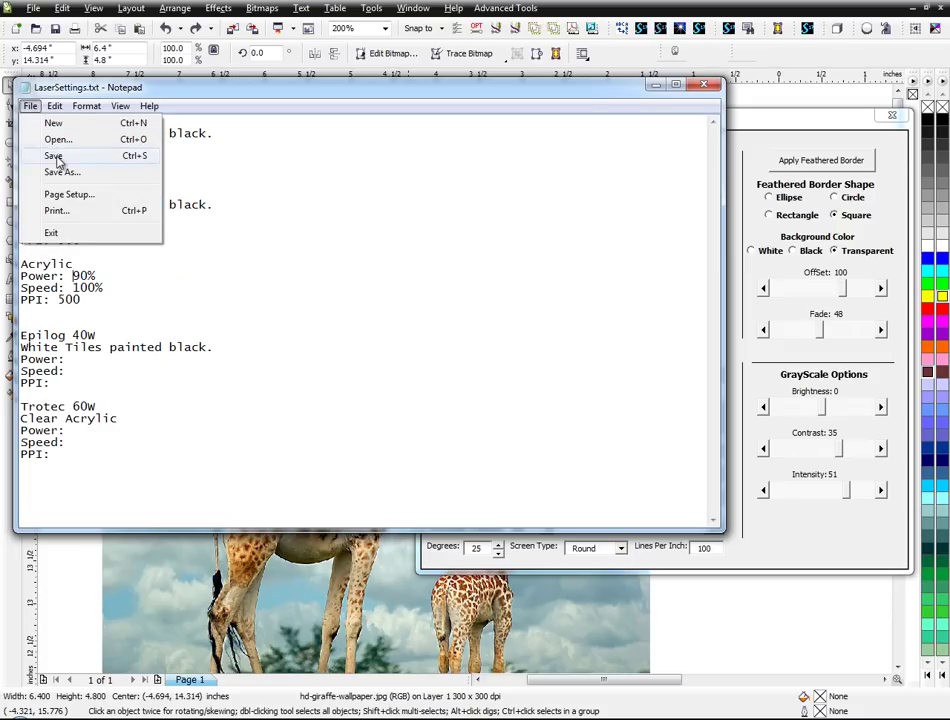
left_click(52, 155)
left_click(704, 84)
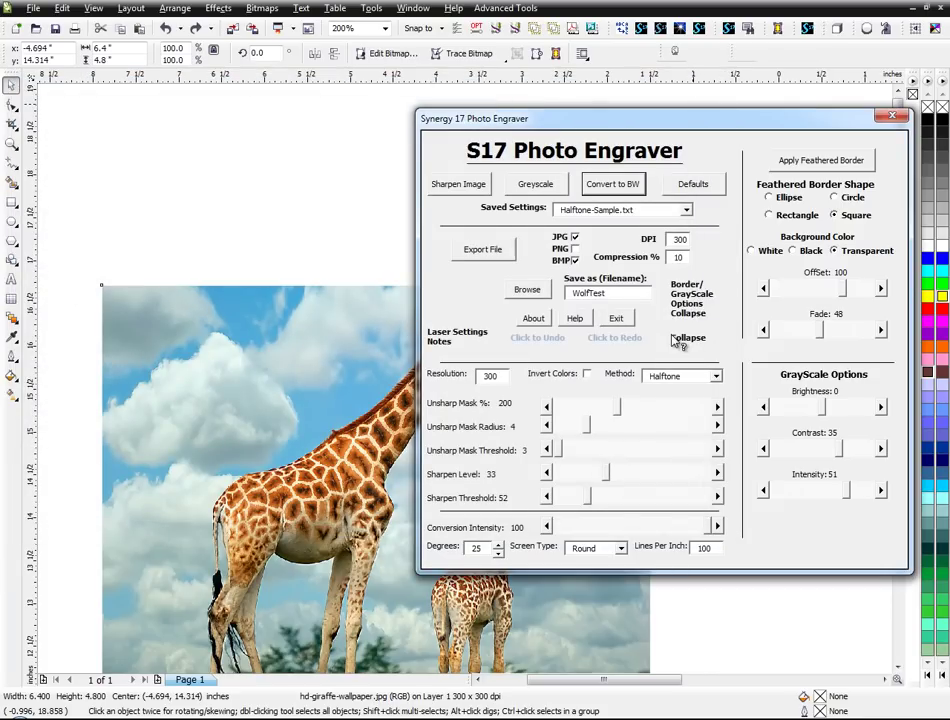
left_click(457, 336)
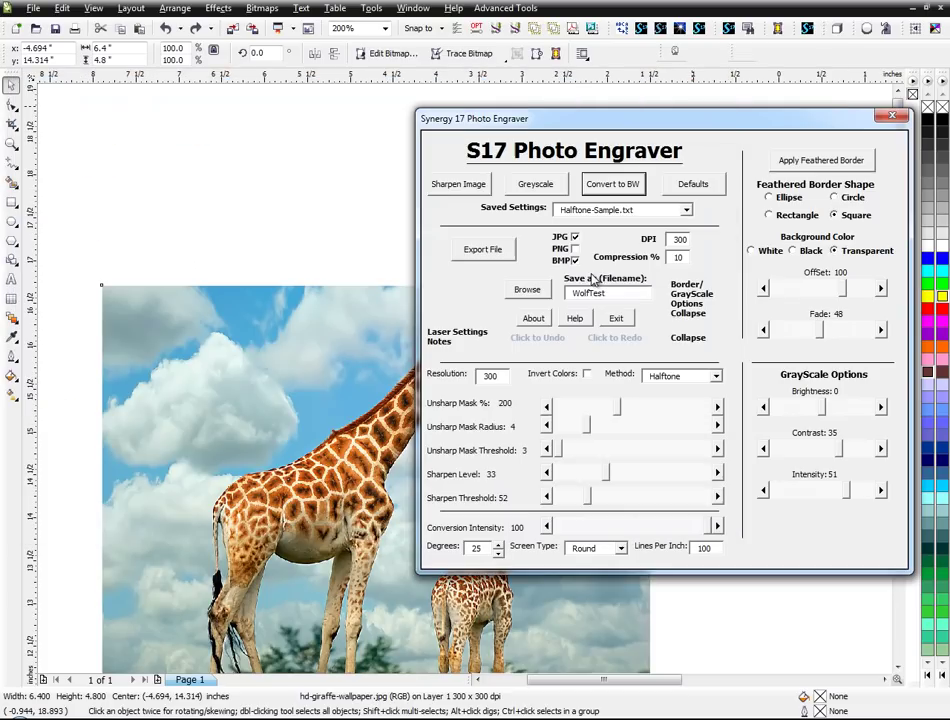
left_click(705, 85)
Step: Collapse the border and greyscale options, shift the engraver panel right, and load Sample1.txt
left_click(688, 337)
left_click(700, 314)
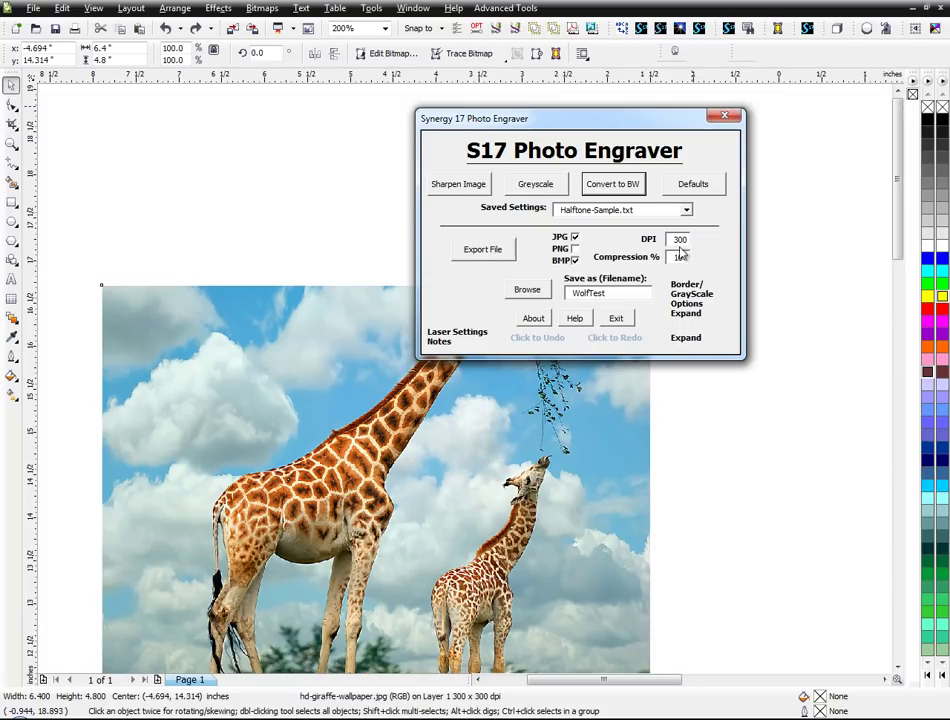
left_click_drag(647, 126, 781, 128)
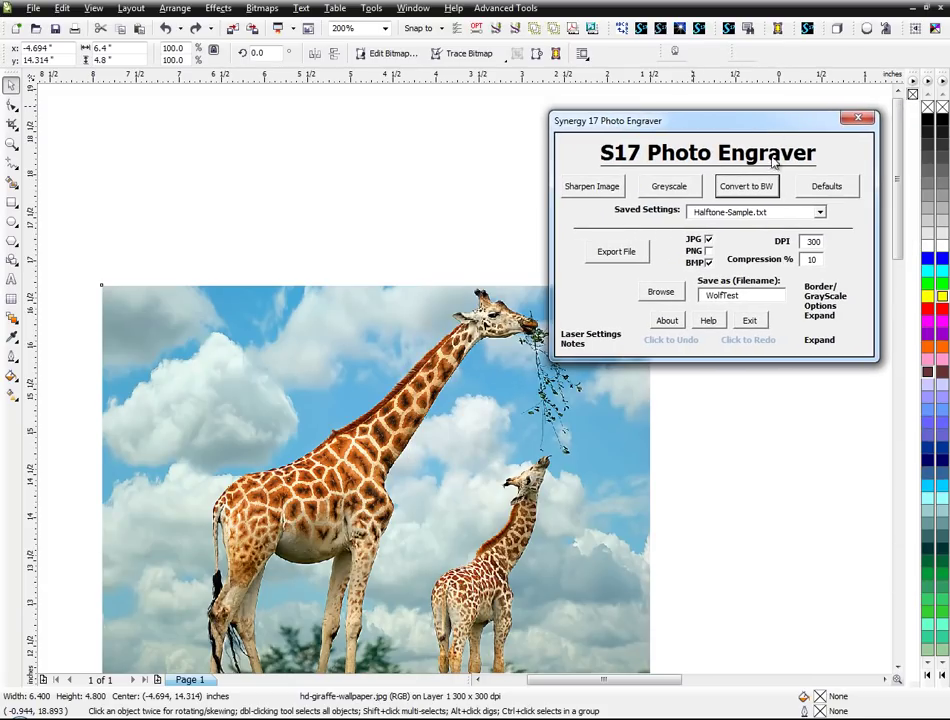
left_click(819, 213)
left_click(810, 249)
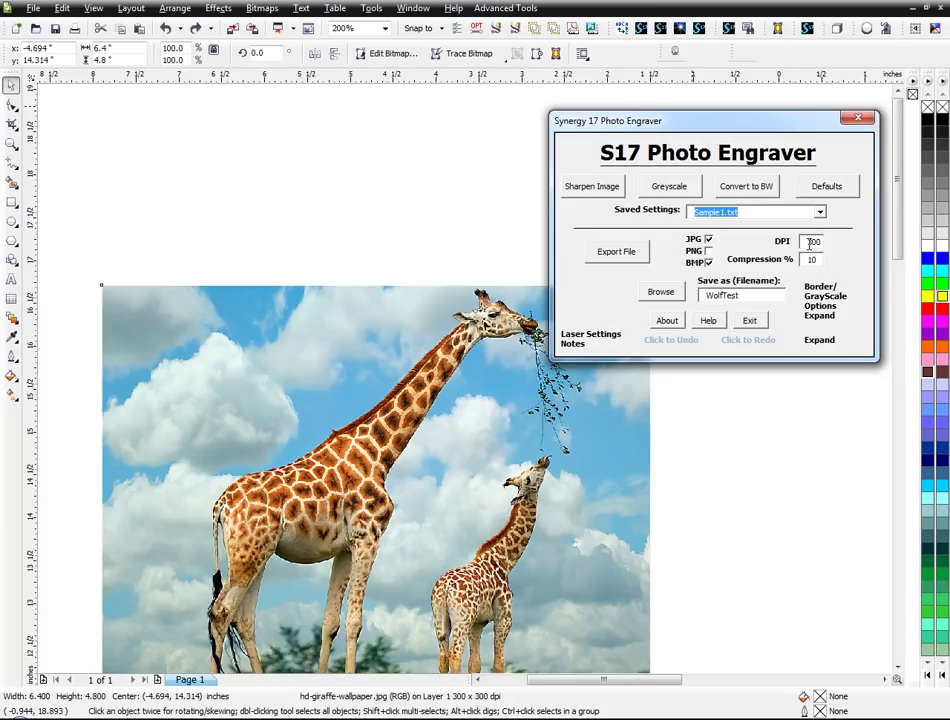
Step: Move the tiger photo up the page and delete the giraffe
left_click(504, 260)
scroll(458, 329, "down", 2)
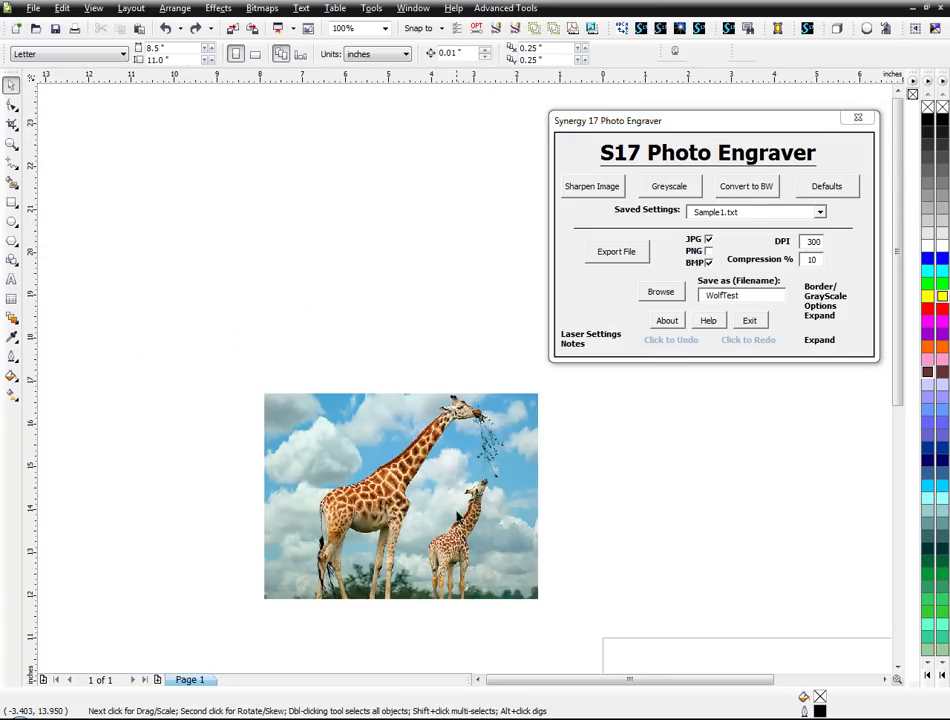
left_click_drag(457, 599, 480, 340)
left_click(465, 405)
key("Delete")
scroll(482, 350, "up", 2)
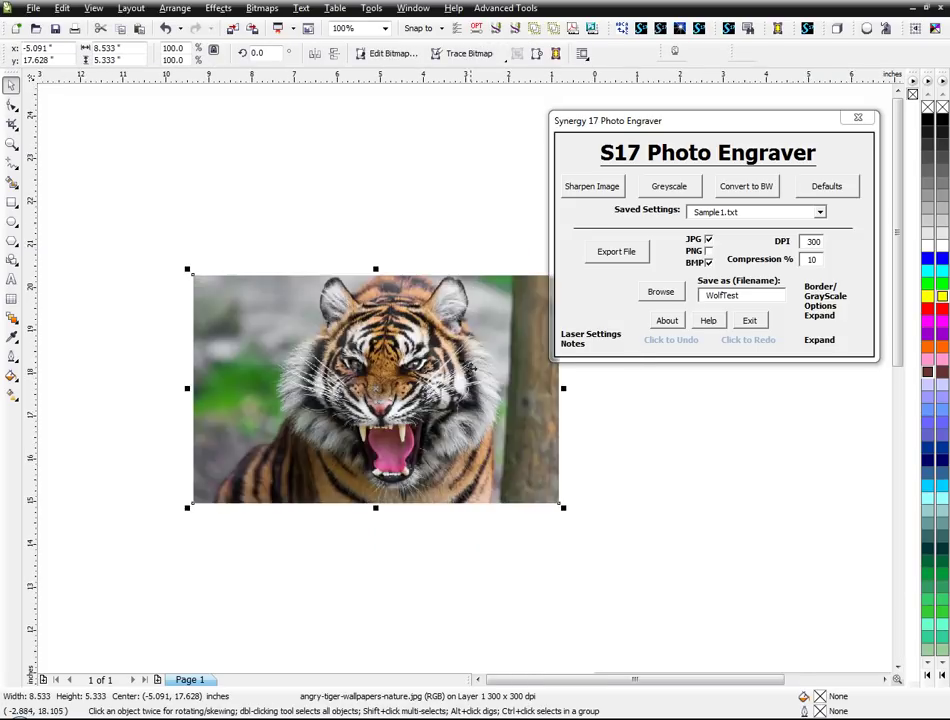
Step: Load Tile-BlackPaint.txt, then sharpen, greyscale and dither the tiger to black-and-white
left_click(819, 212)
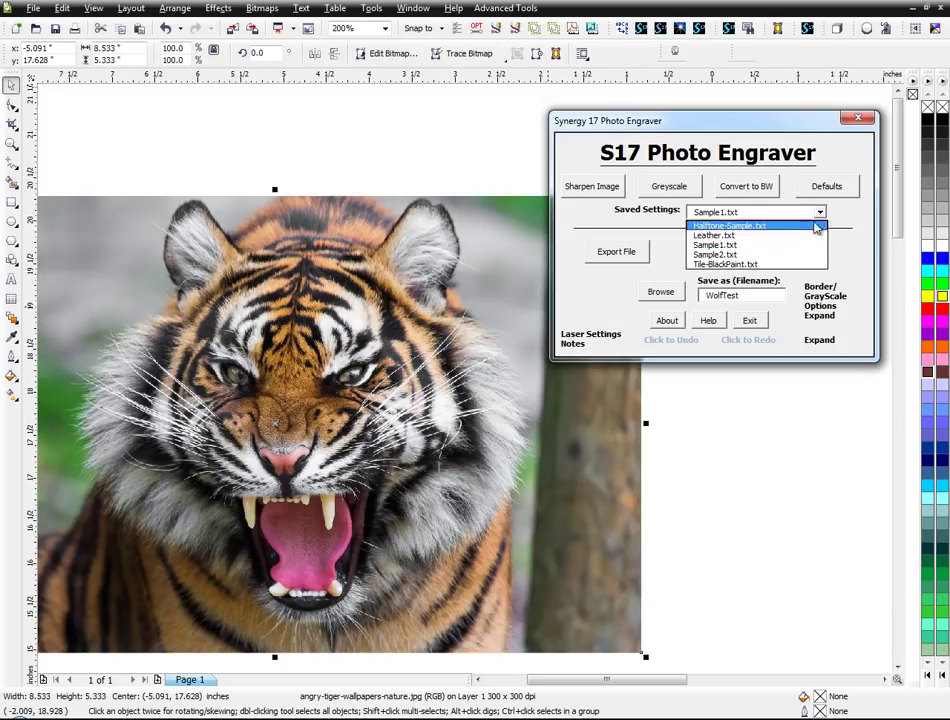
left_click(790, 264)
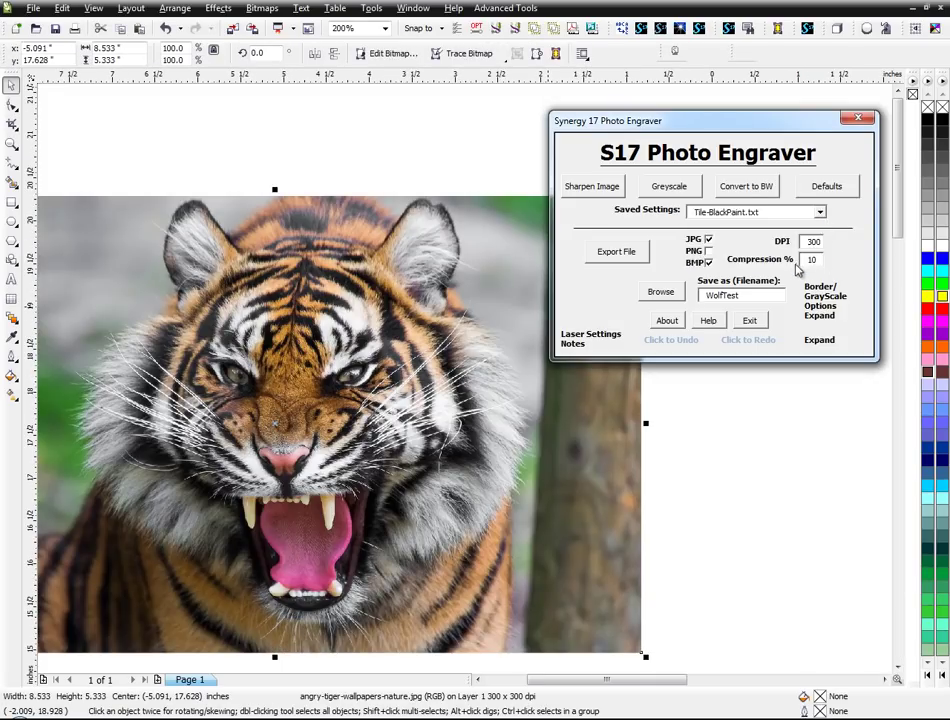
left_click(607, 192)
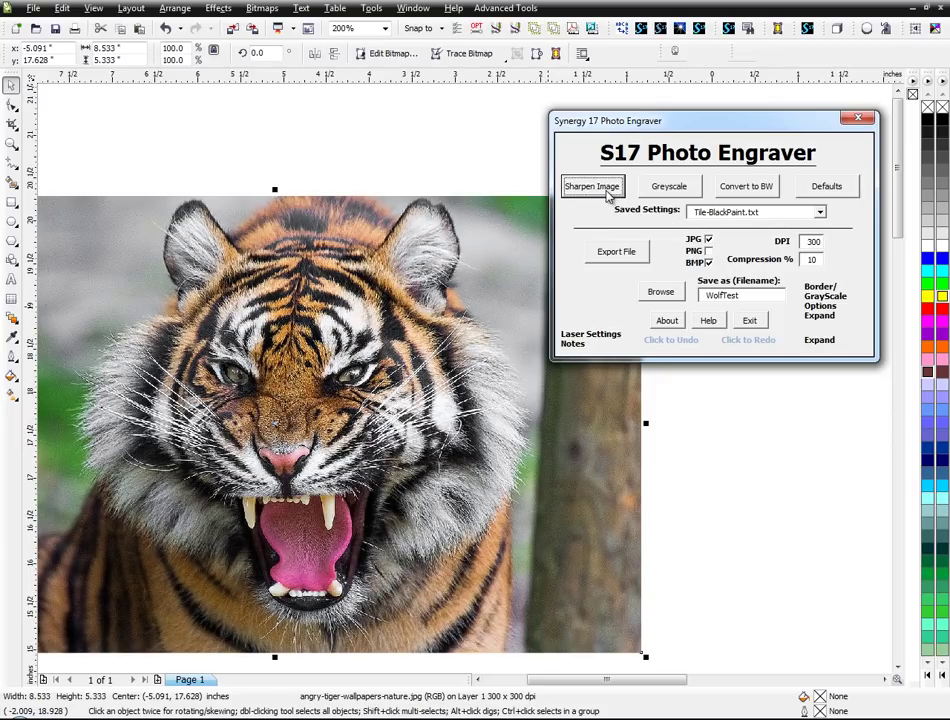
left_click(683, 194)
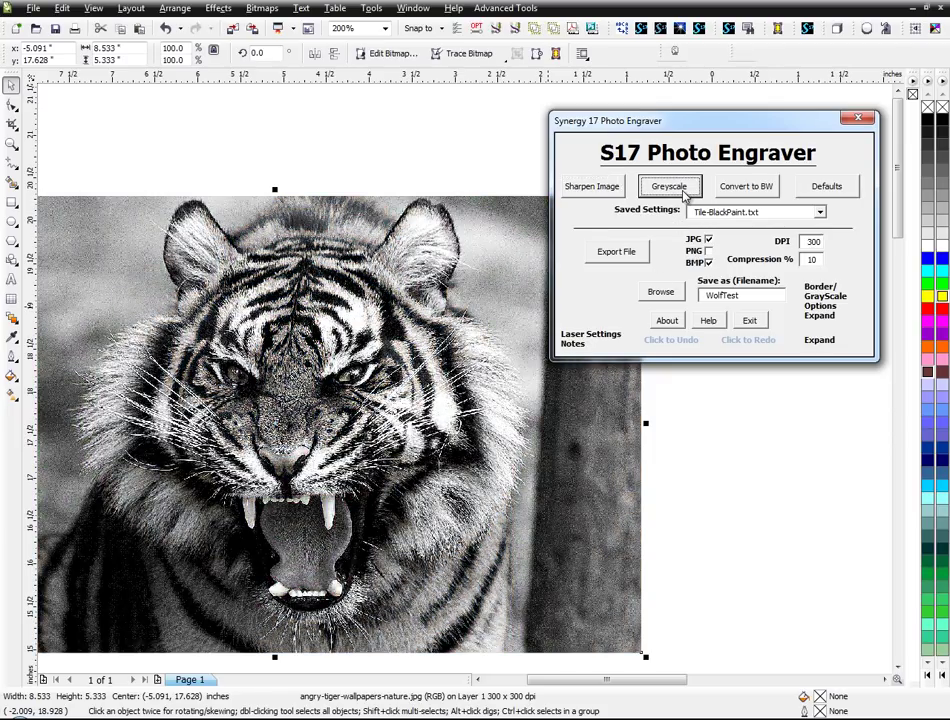
left_click(743, 190)
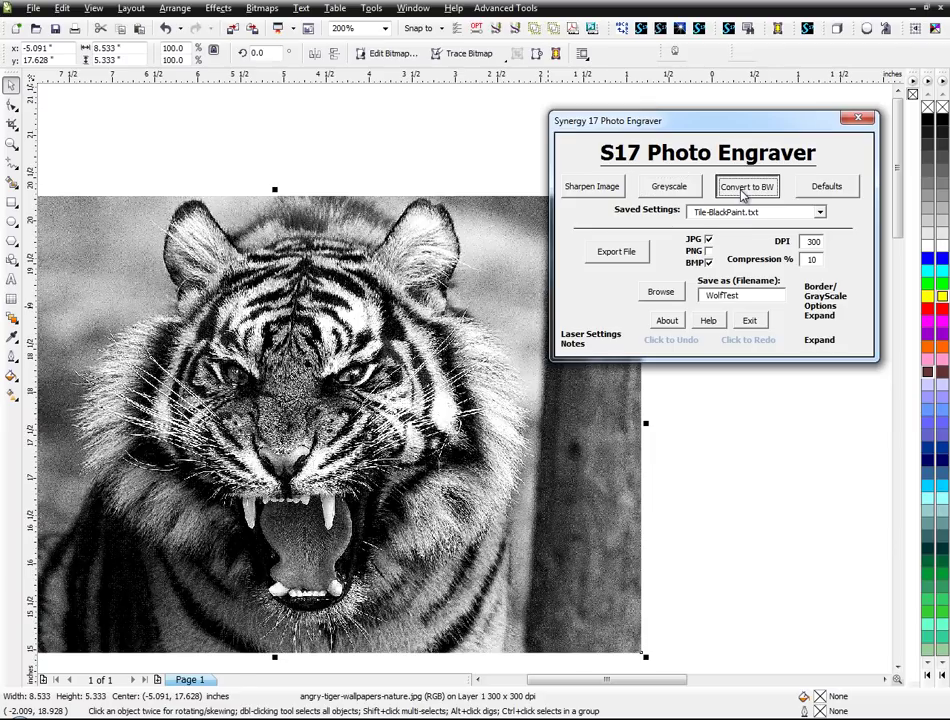
Step: Rename the output from WolfTest to TigerTest and export the selected tiger engraving
left_click(743, 420)
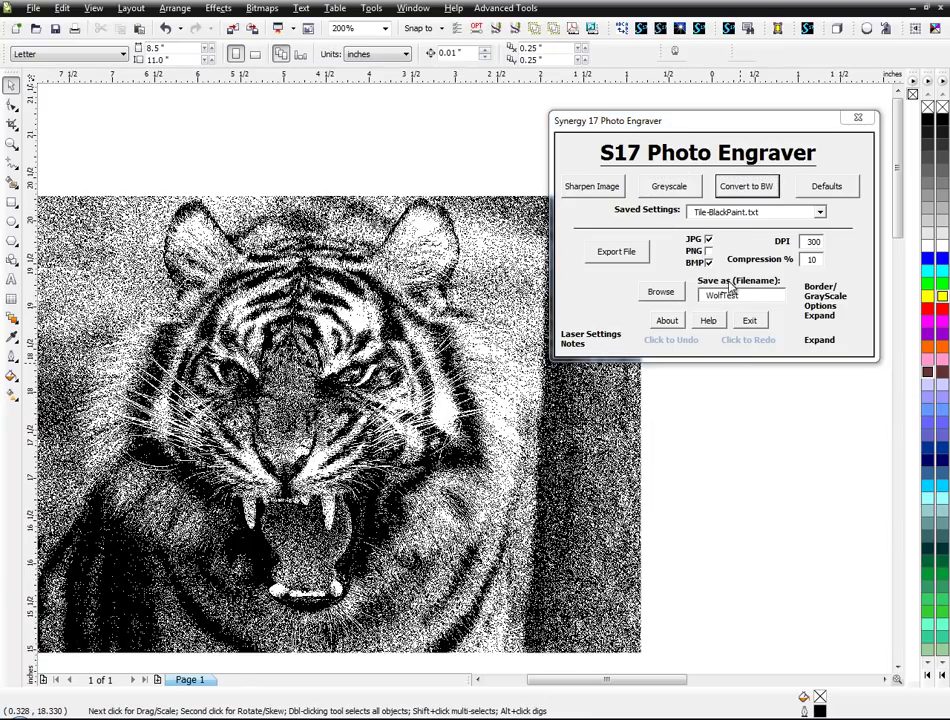
left_click_drag(746, 295, 636, 297)
type("Tiger")
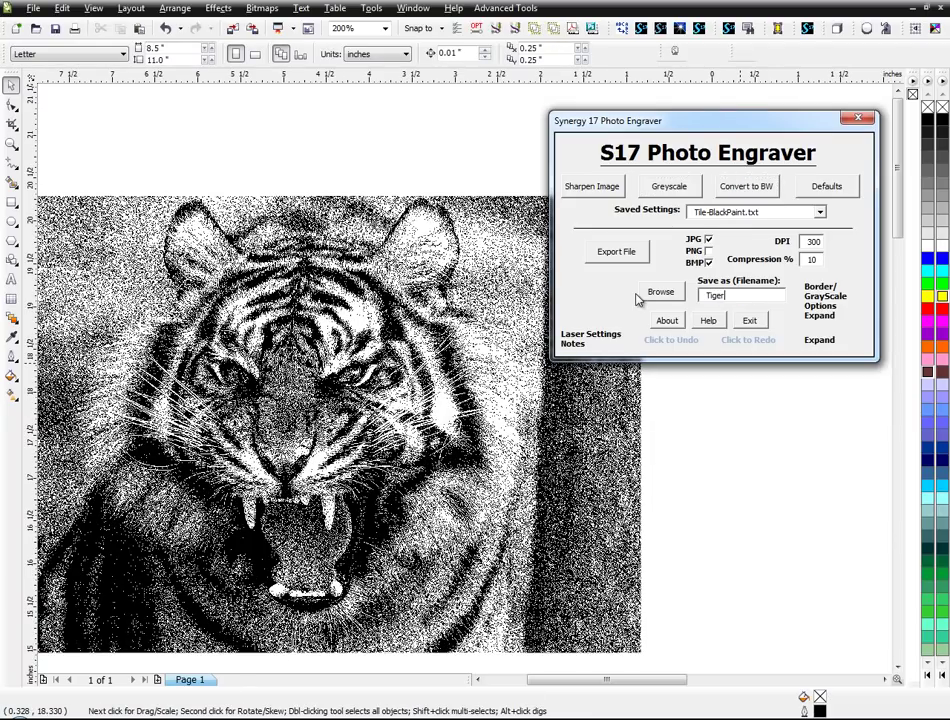
type("Test")
left_click(624, 256)
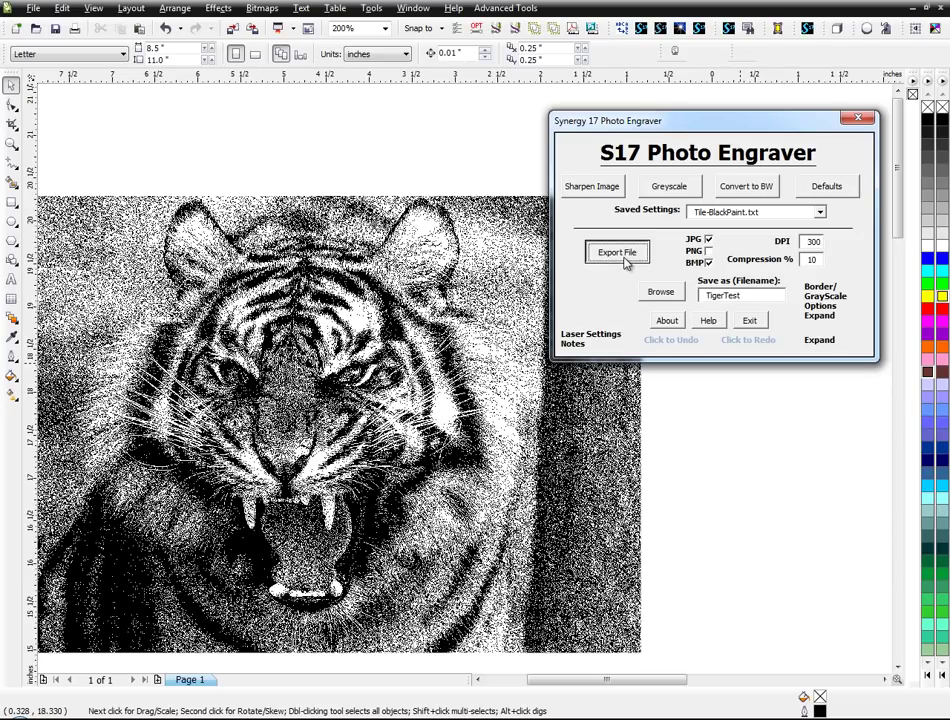
key("Return")
left_click(540, 414)
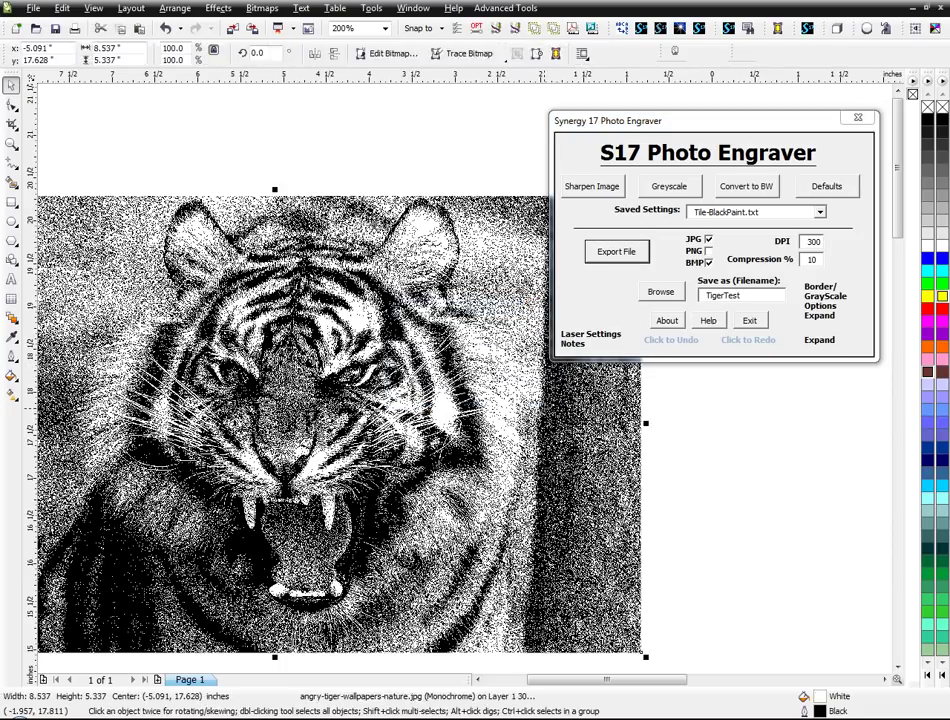
left_click(610, 256)
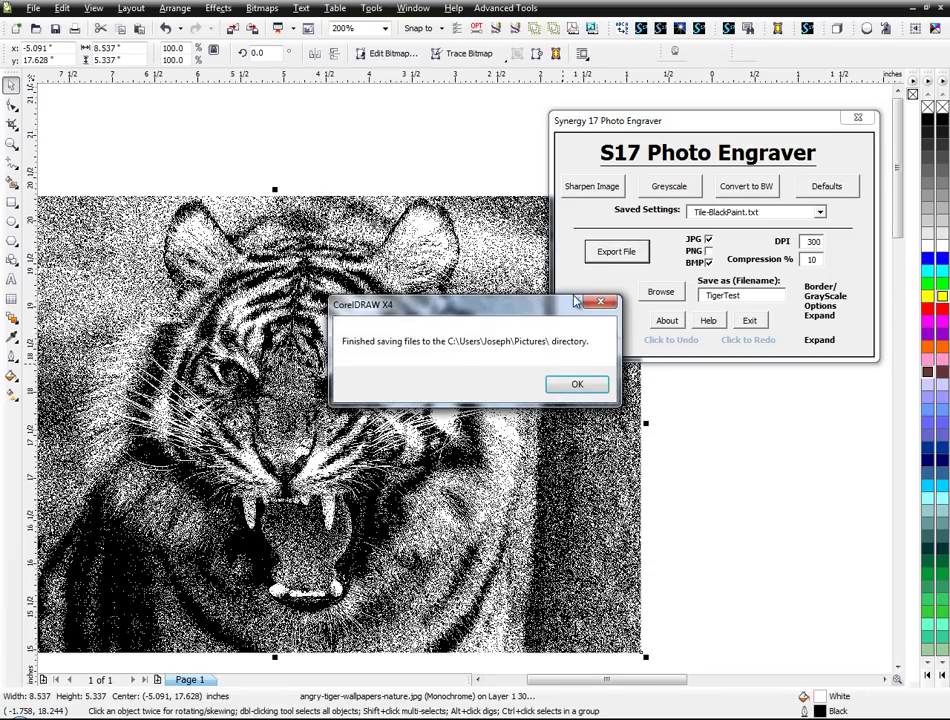
Step: Dismiss the export message and view TigerTest.jpg from the Pictures library in Photo Viewer
left_click(576, 385)
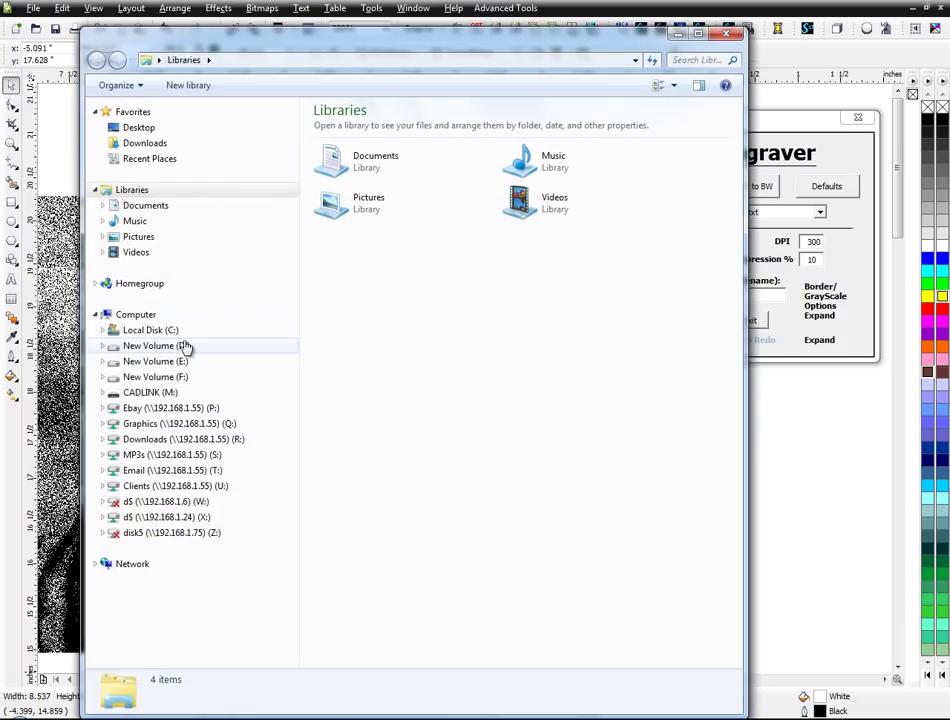
left_click(155, 238)
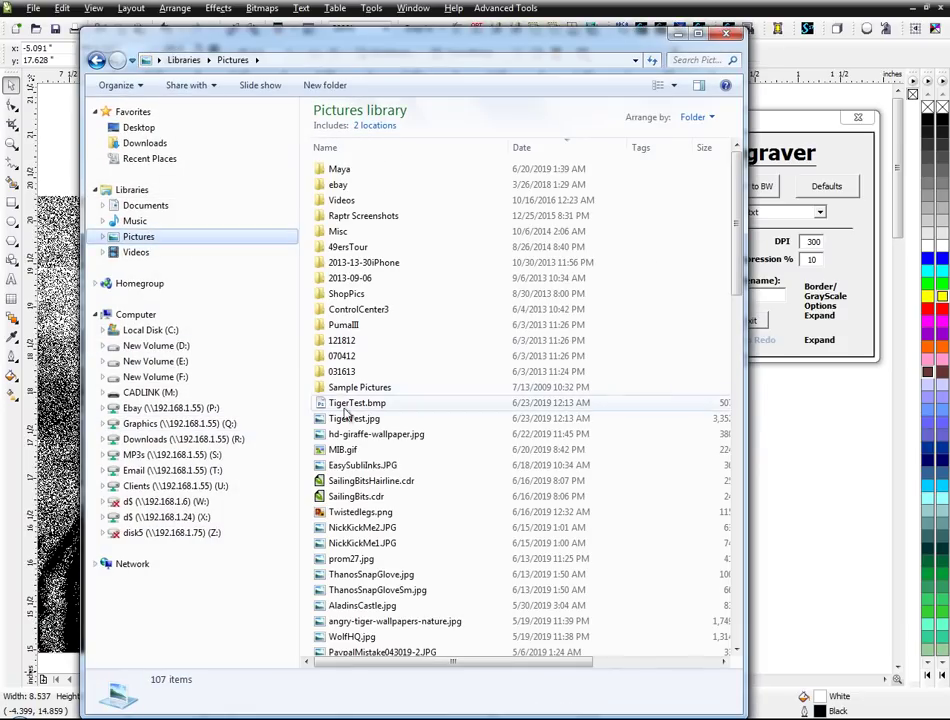
left_click(362, 404)
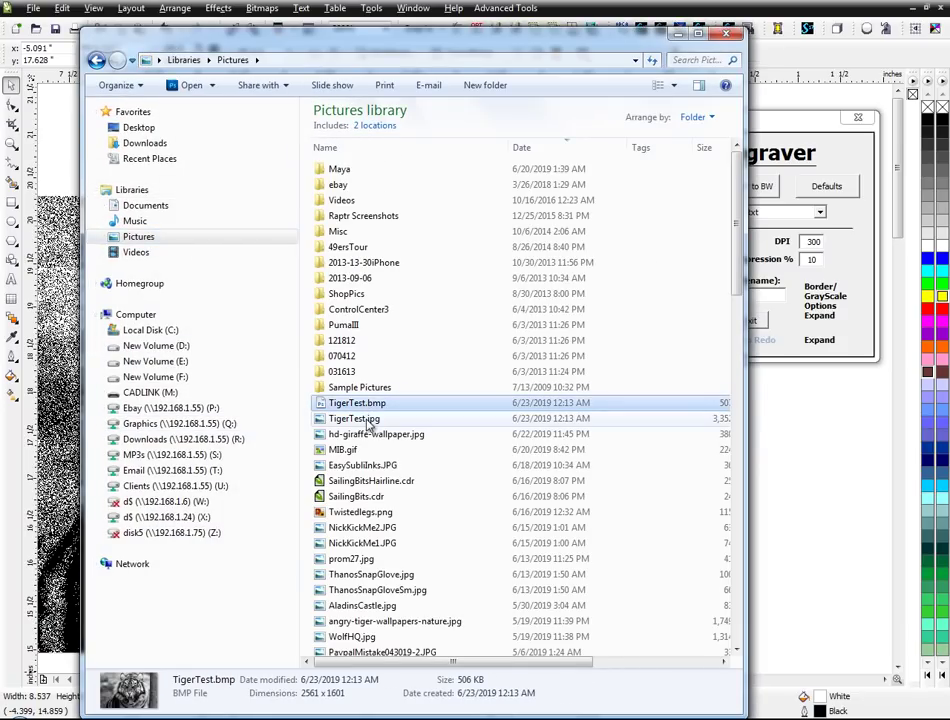
double_click(355, 419)
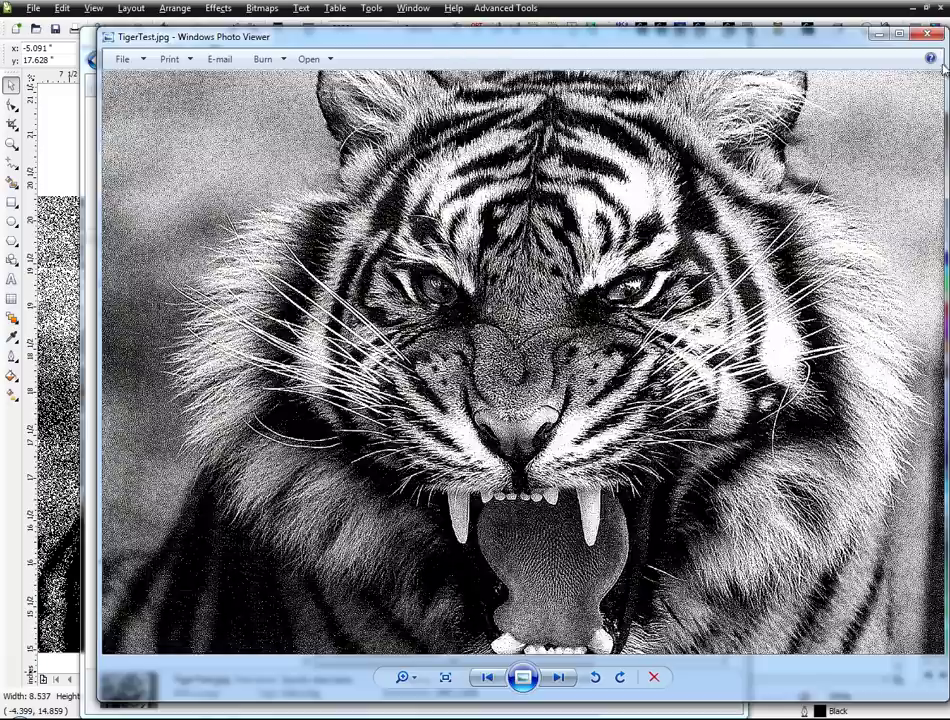
left_click(930, 36)
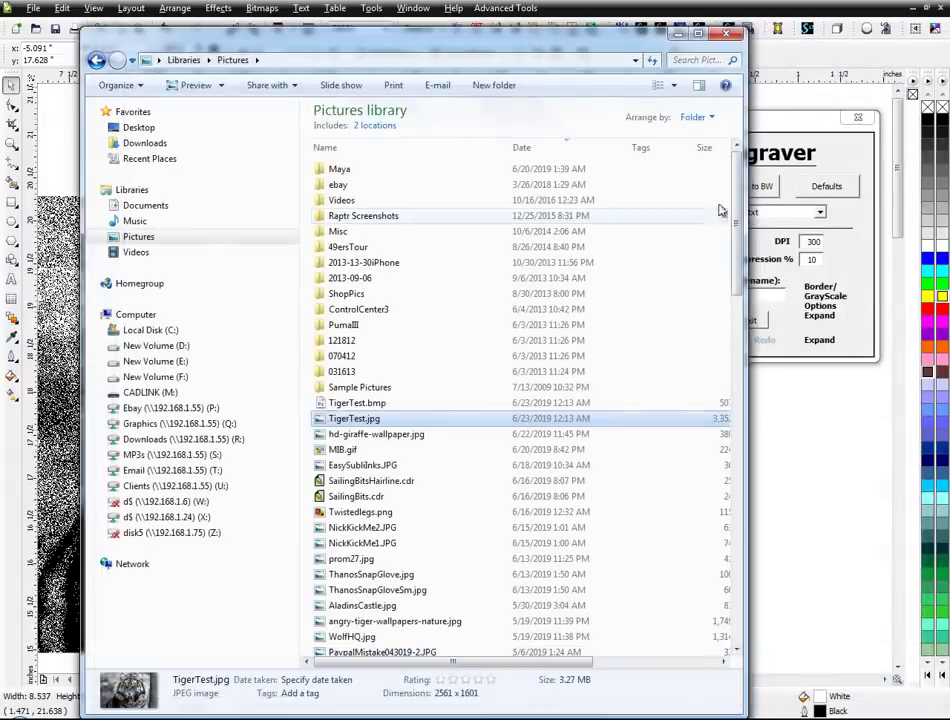